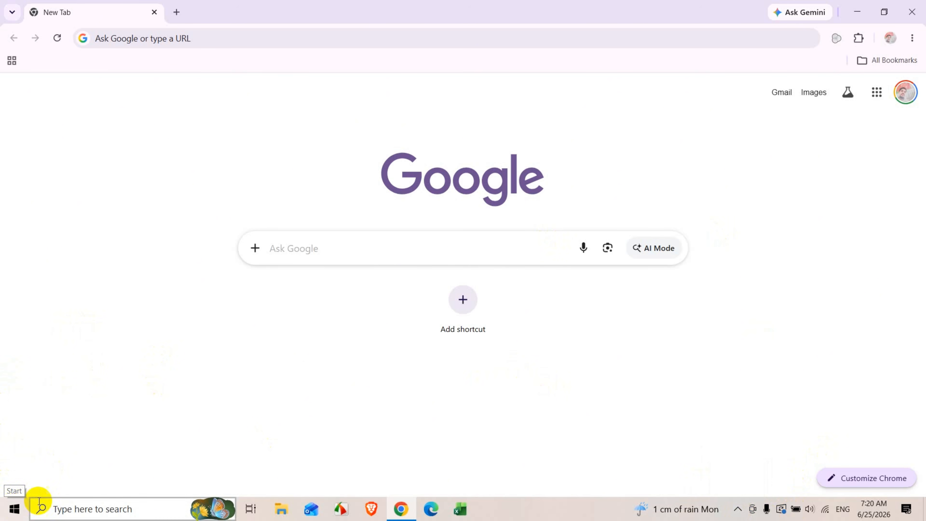
- Launch Excel from the installed apps list with a blank workbook, and close it again
{"action": "left_click", "coordinate": [14, 510]}
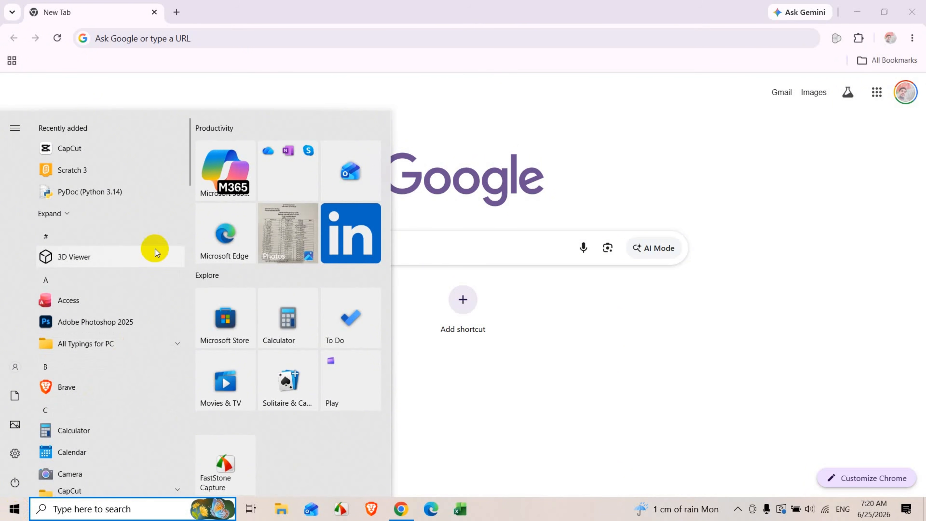
{"action": "scroll", "coordinate": [155, 249], "scroll_direction": "down", "scroll_amount": 4}
{"action": "scroll", "coordinate": [156, 249], "scroll_direction": "down", "scroll_amount": 3}
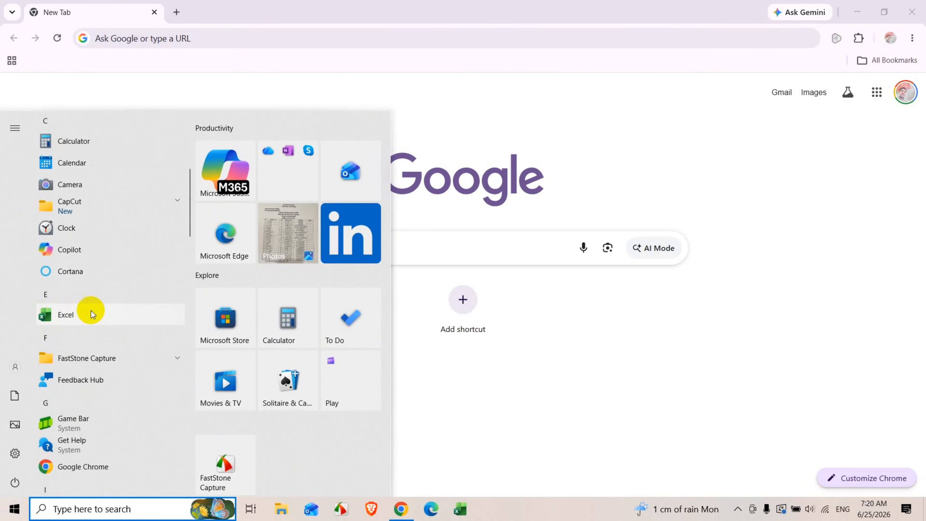
{"action": "left_click", "coordinate": [111, 315]}
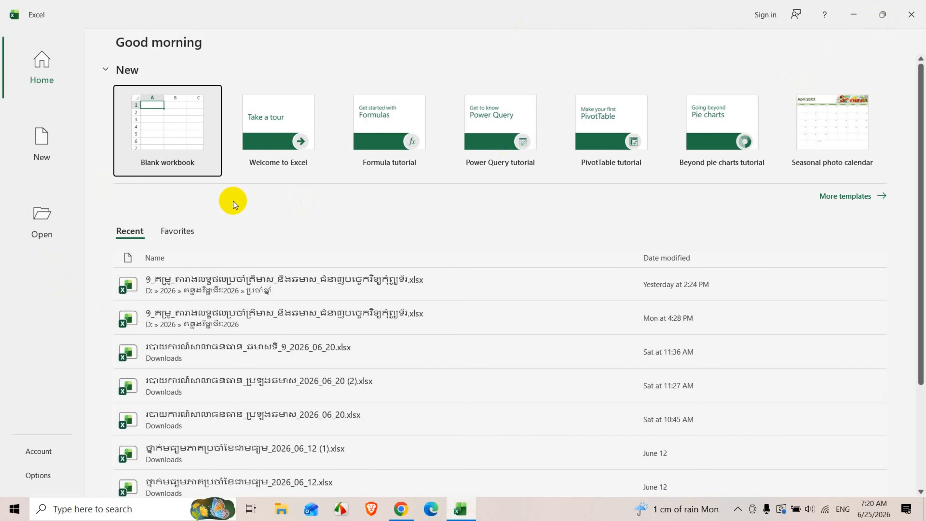
{"action": "left_click", "coordinate": [167, 129]}
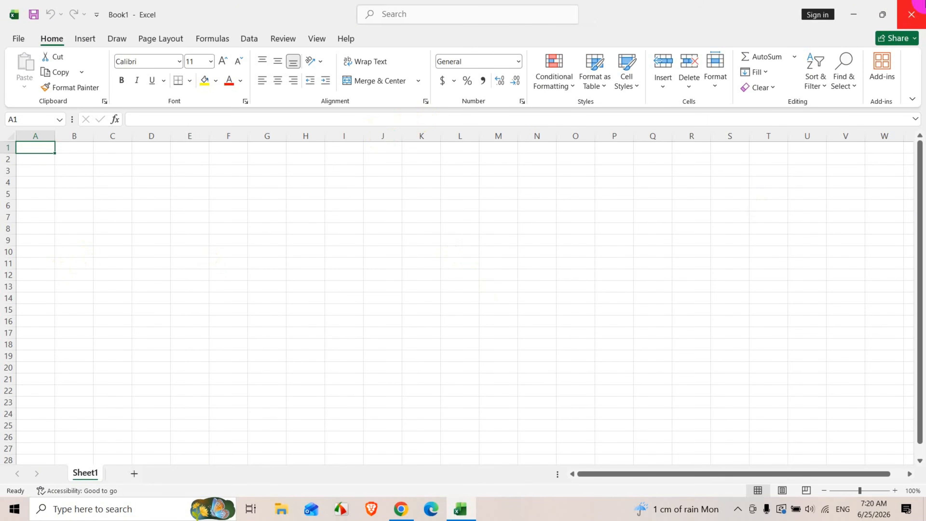
{"action": "left_click", "coordinate": [923, 3]}
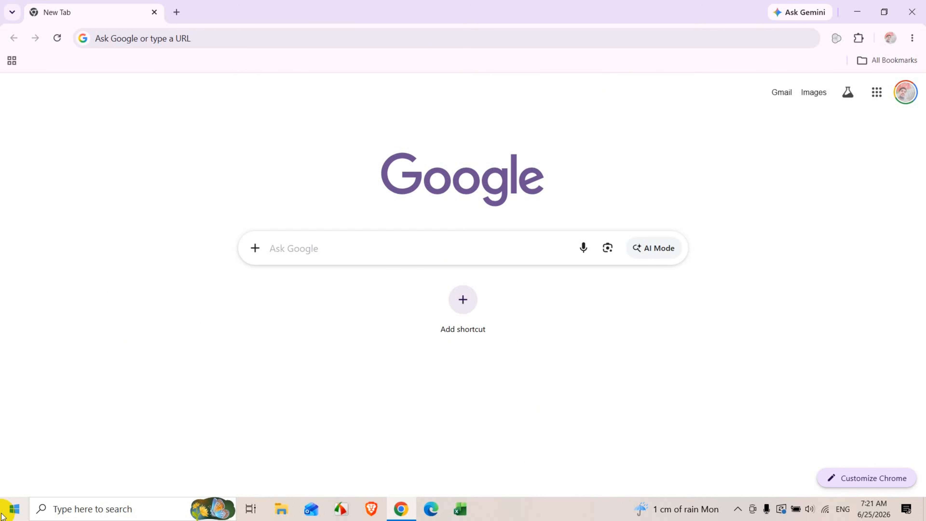
- Launch Excel through the Windows Run dialog with the command excel
{"action": "key", "text": "super+r"}
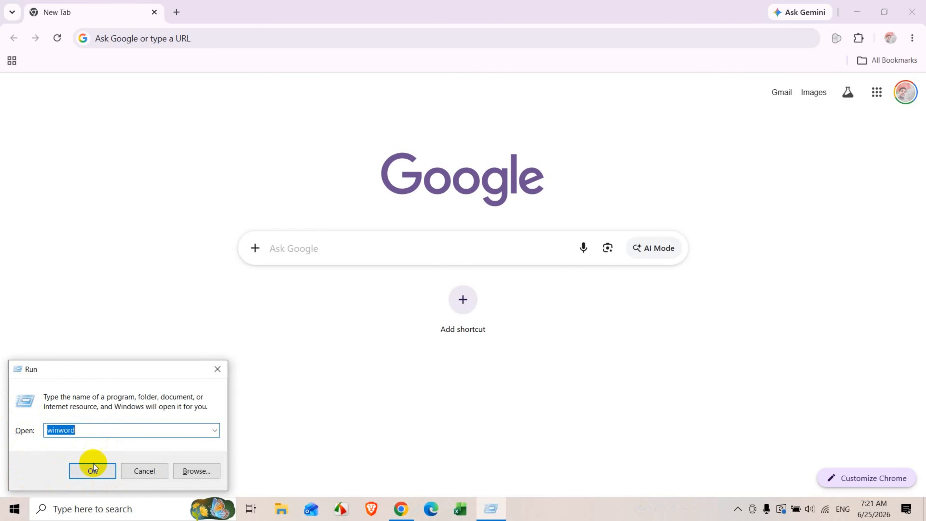
{"action": "type", "text": "ex"}
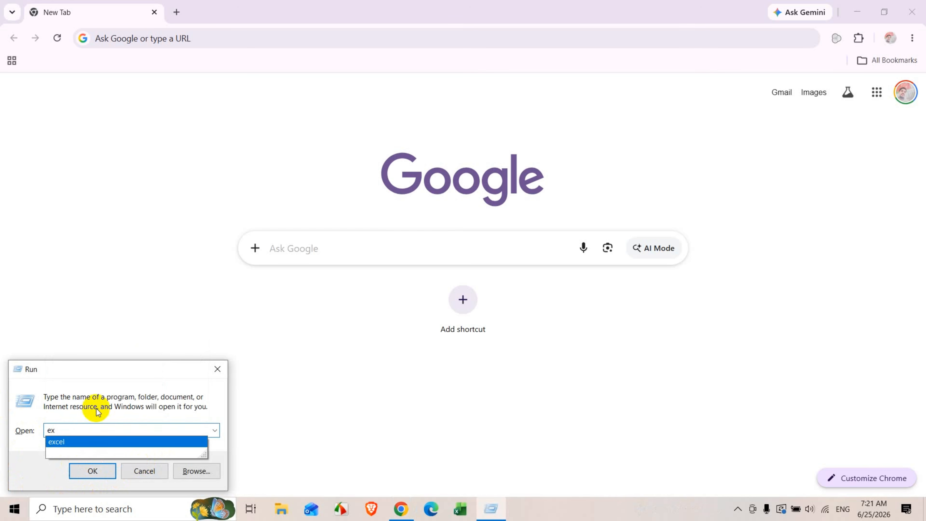
{"action": "left_click", "coordinate": [85, 442]}
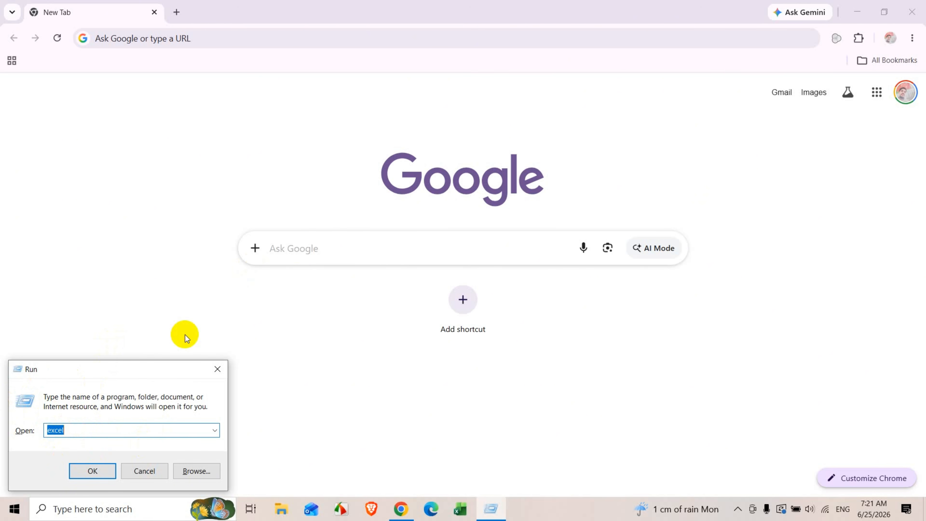
{"action": "left_click", "coordinate": [91, 472]}
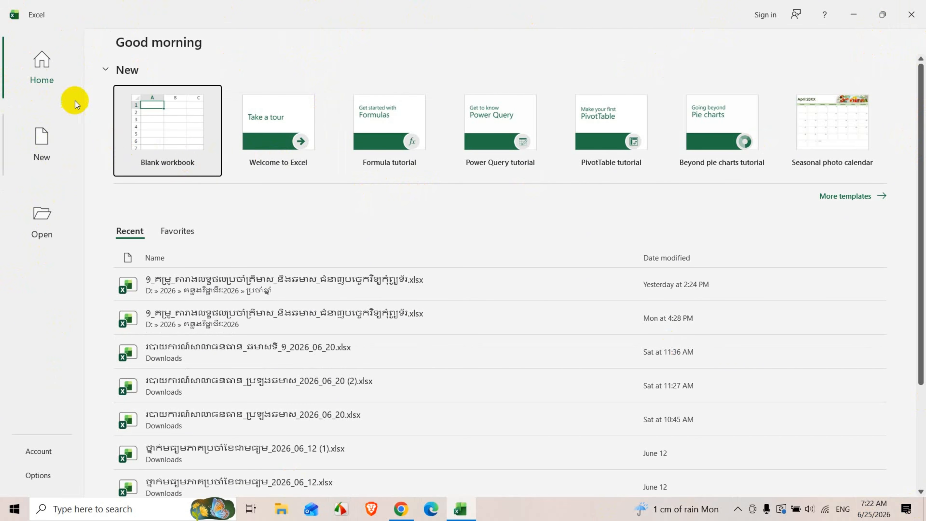
- Create a blank workbook from Excel's Home page and close the program
{"action": "left_click", "coordinate": [37, 61]}
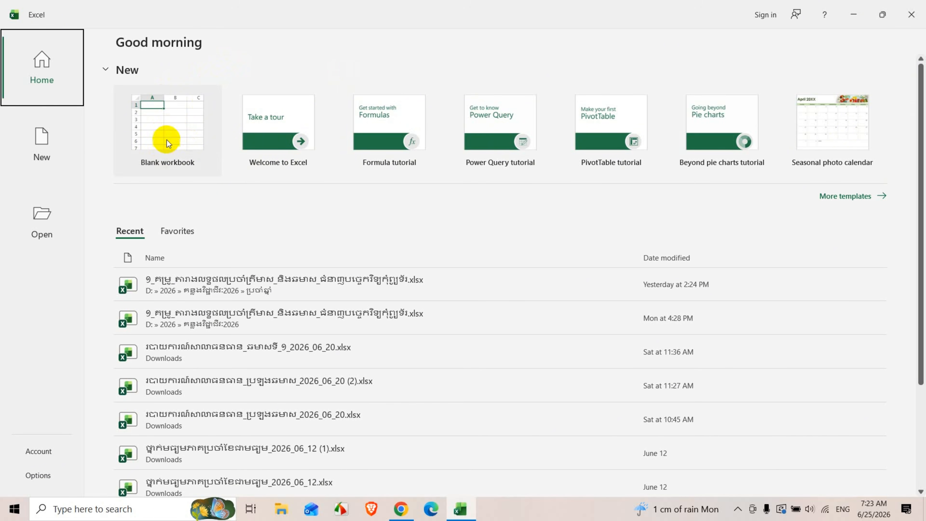
{"action": "left_click", "coordinate": [178, 136]}
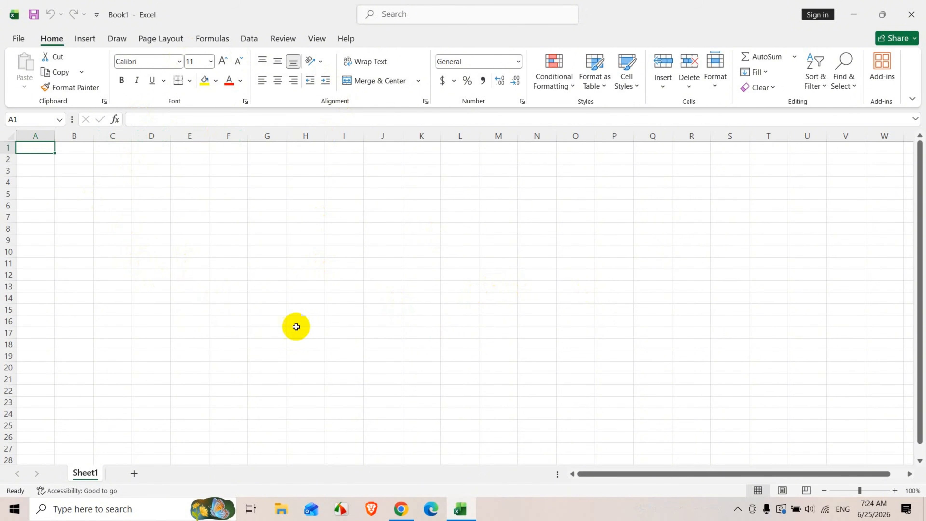
{"action": "left_click", "coordinate": [913, 11]}
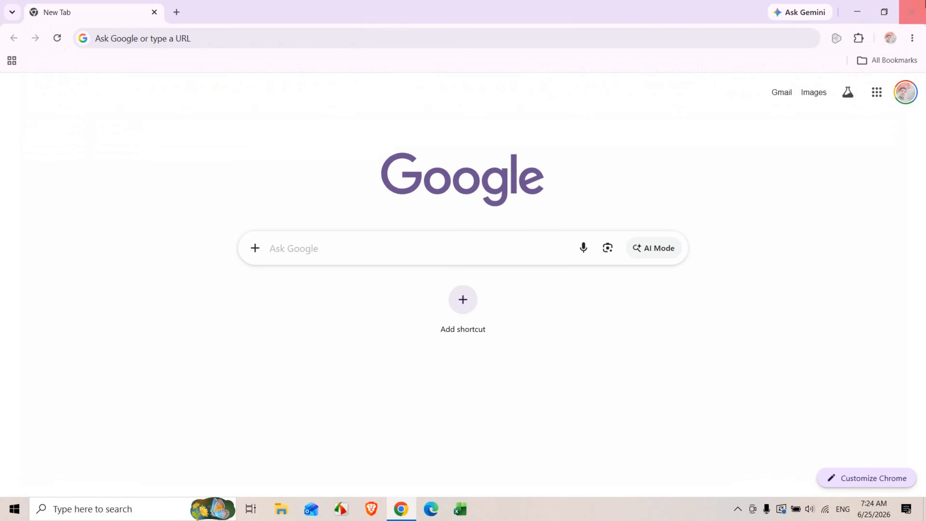
- Launch Excel from the list of installed apps
{"action": "left_click", "coordinate": [12, 508]}
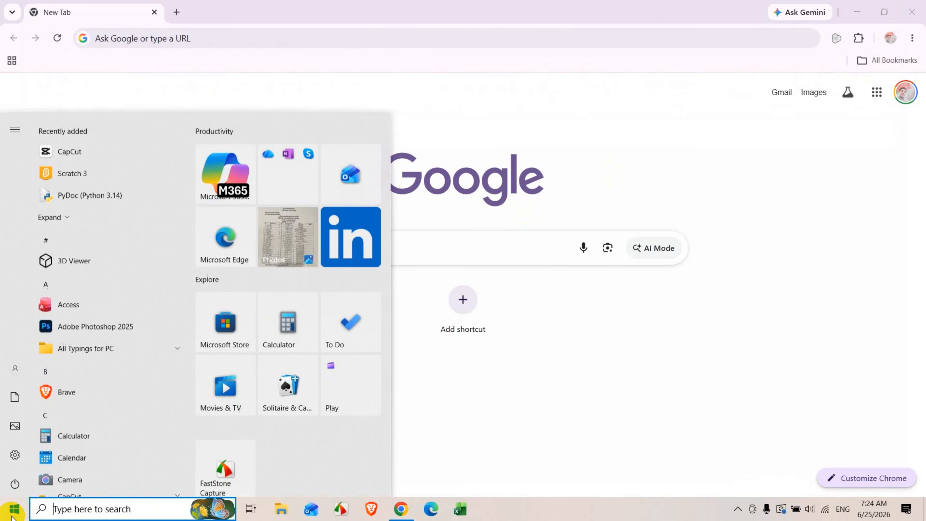
{"action": "scroll", "coordinate": [86, 401], "scroll_direction": "down", "scroll_amount": 2}
{"action": "scroll", "coordinate": [85, 400], "scroll_direction": "down", "scroll_amount": 3}
{"action": "left_click", "coordinate": [65, 314]}
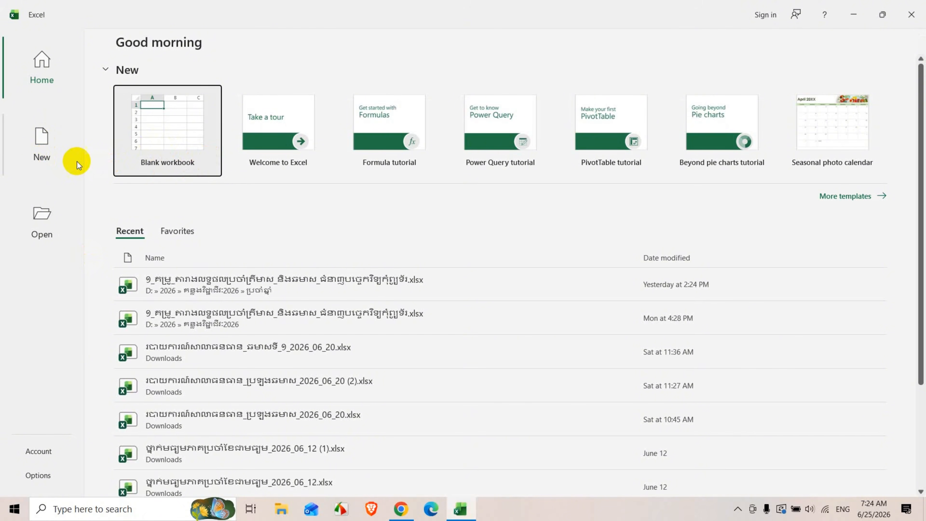
- Compare the Home and New start pages and create a blank workbook from the New page
{"action": "left_click", "coordinate": [41, 139]}
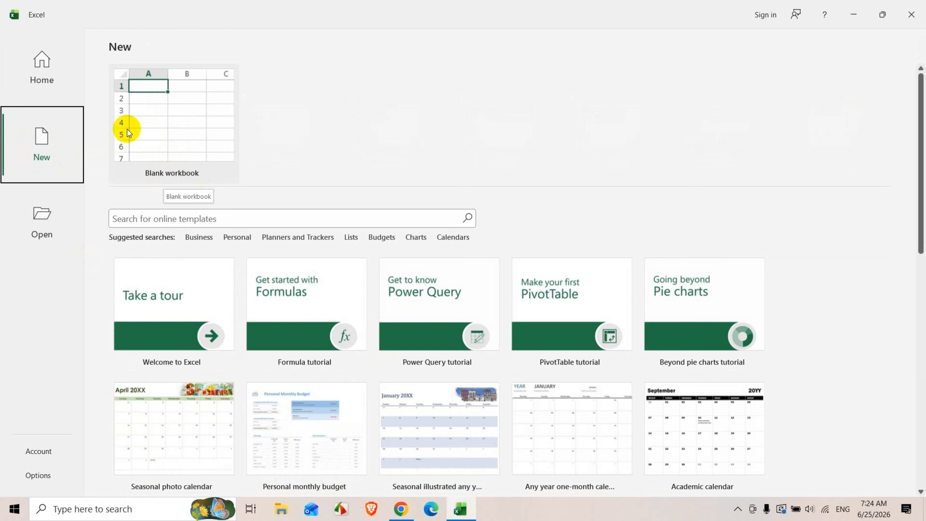
{"action": "left_click", "coordinate": [40, 76]}
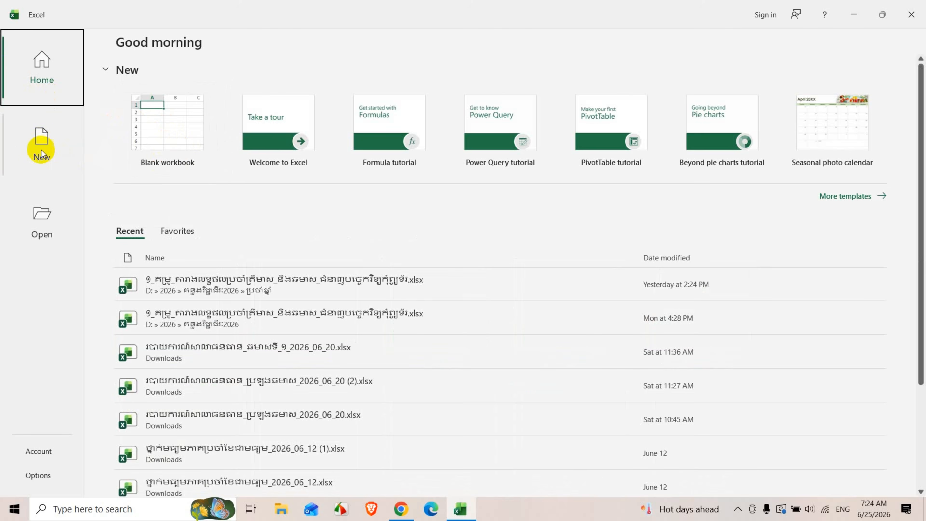
{"action": "left_click", "coordinate": [42, 150]}
{"action": "left_click", "coordinate": [50, 68]}
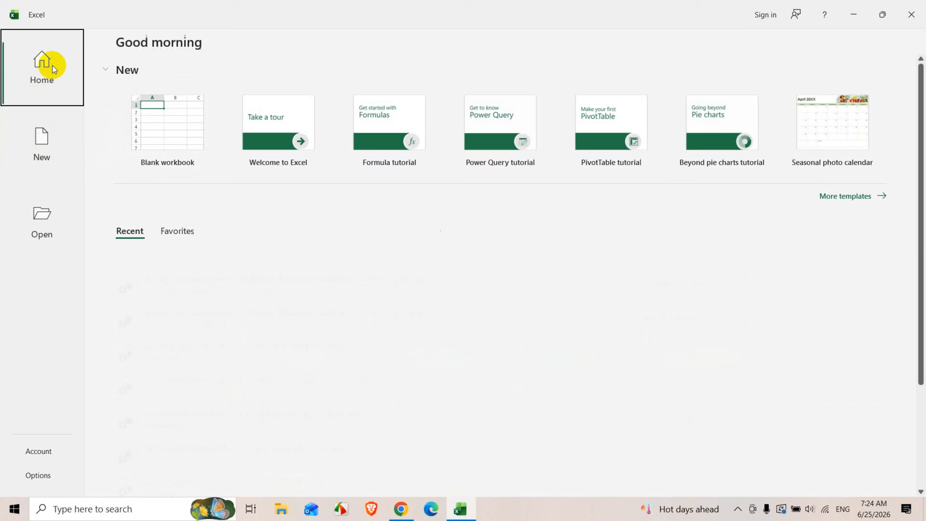
{"action": "left_click", "coordinate": [43, 136]}
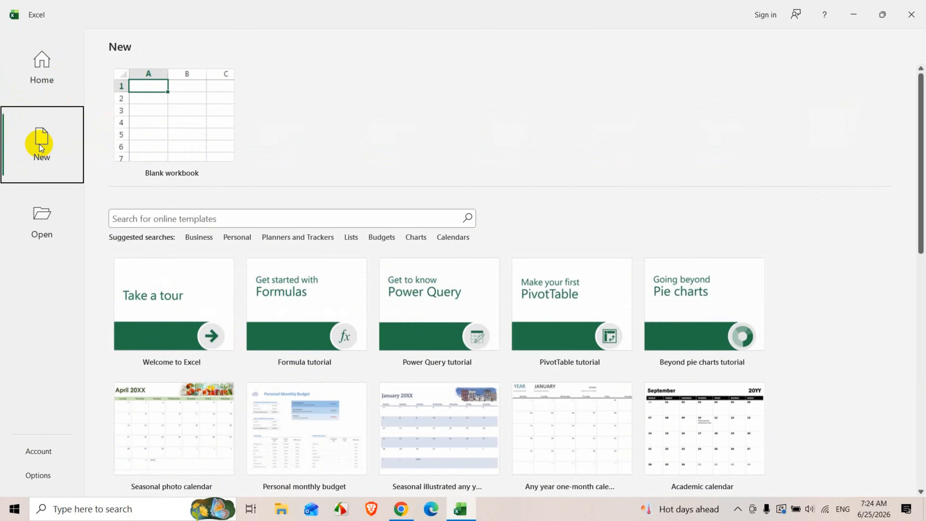
{"action": "left_click", "coordinate": [40, 144]}
{"action": "left_click", "coordinate": [195, 123]}
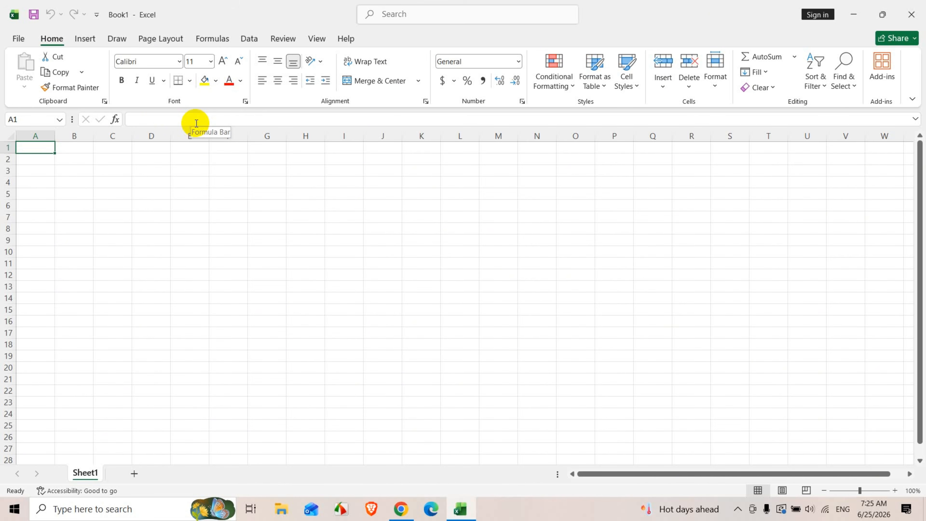
- Examine the backstage view with its file commands and recent workbooks, and return to the empty worksheet
{"action": "left_click", "coordinate": [12, 39]}
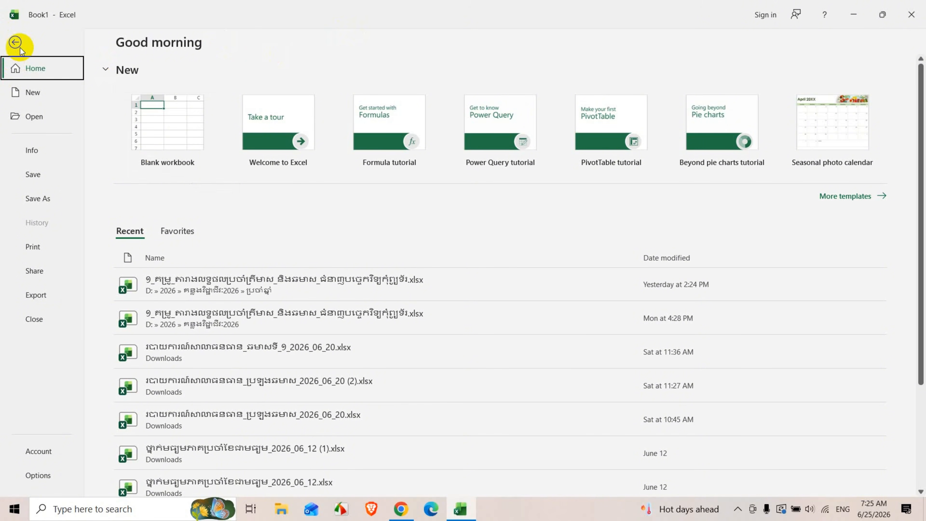
{"action": "left_click", "coordinate": [14, 42]}
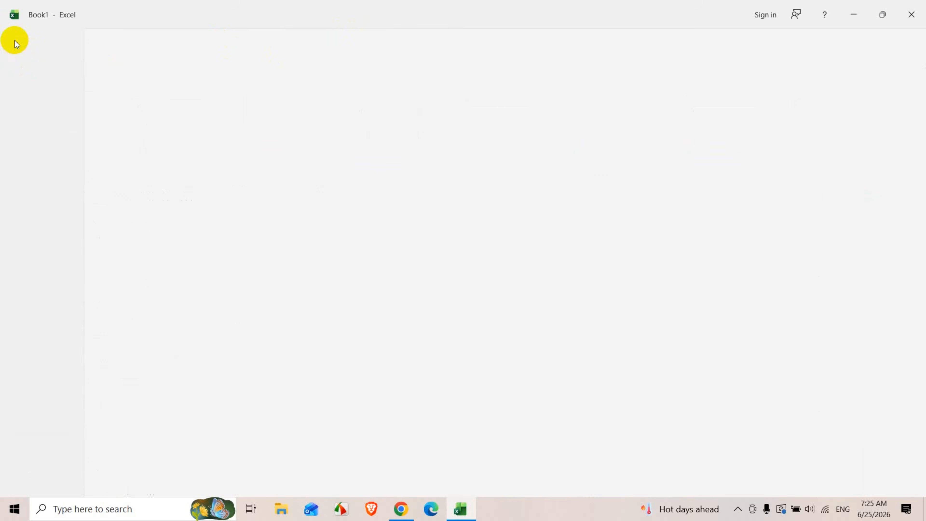
{"action": "left_click", "coordinate": [350, 264]}
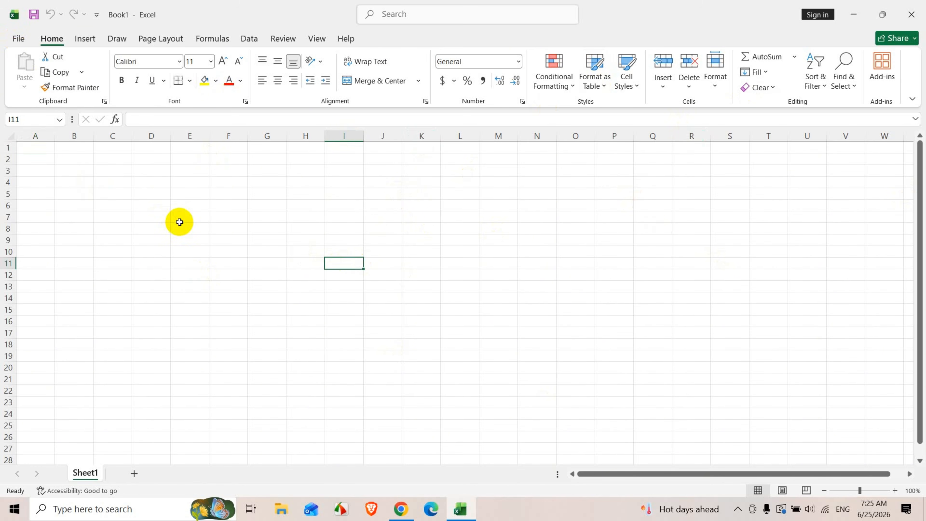
{"action": "left_click", "coordinate": [15, 37]}
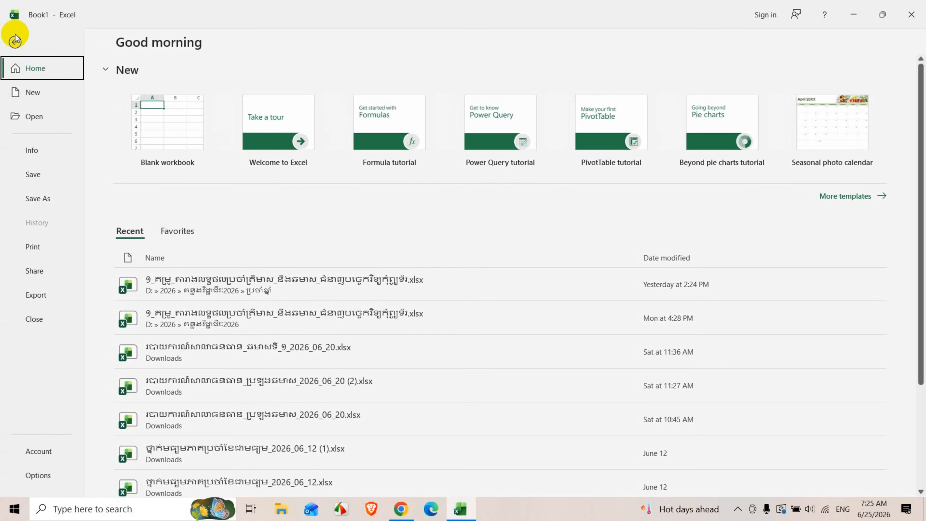
{"action": "left_click", "coordinate": [11, 40]}
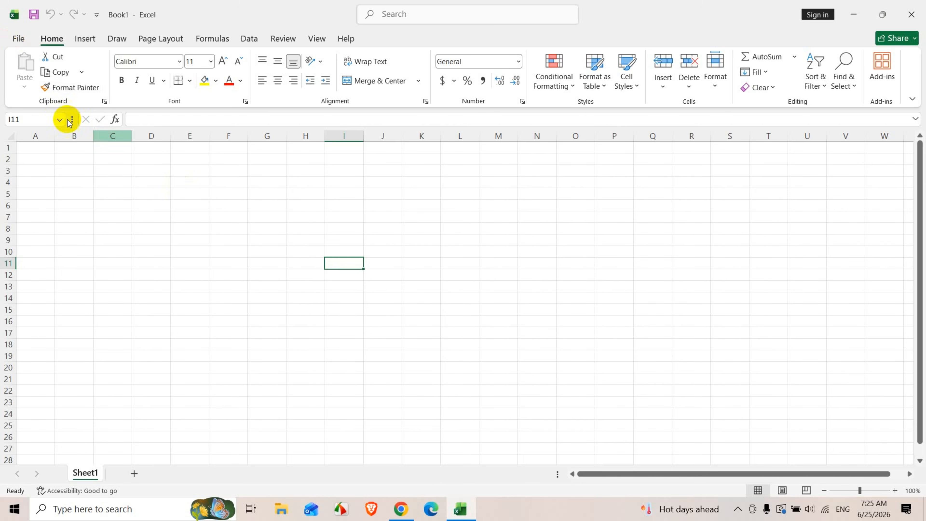
{"action": "left_click", "coordinate": [18, 38]}
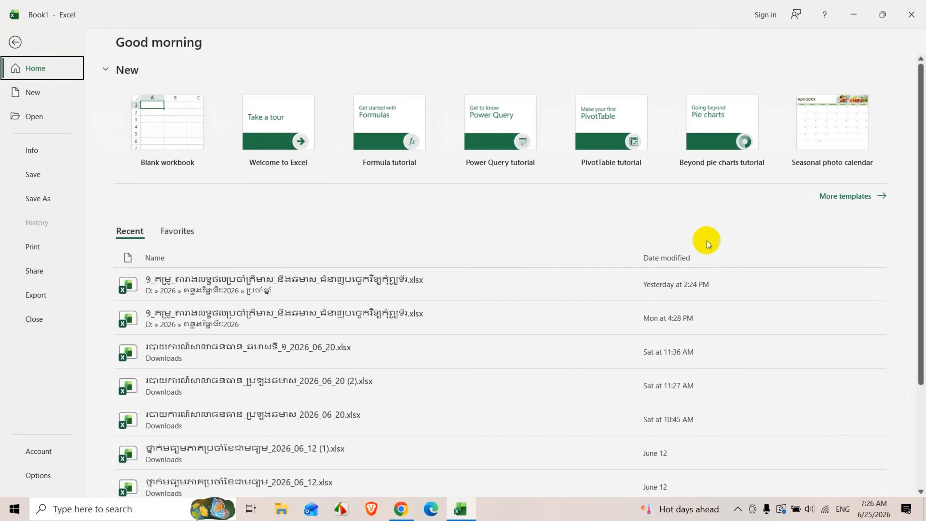
{"action": "left_click", "coordinate": [16, 42]}
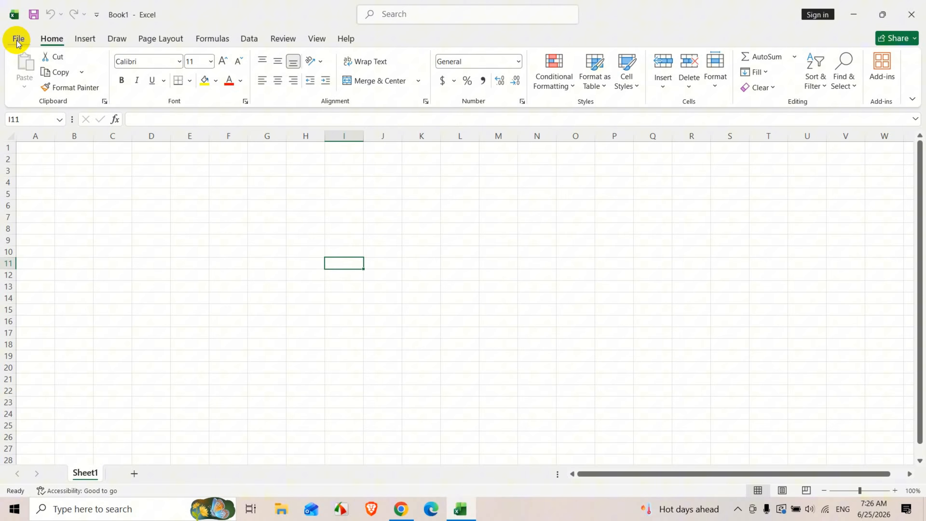
{"action": "left_click", "coordinate": [393, 295]}
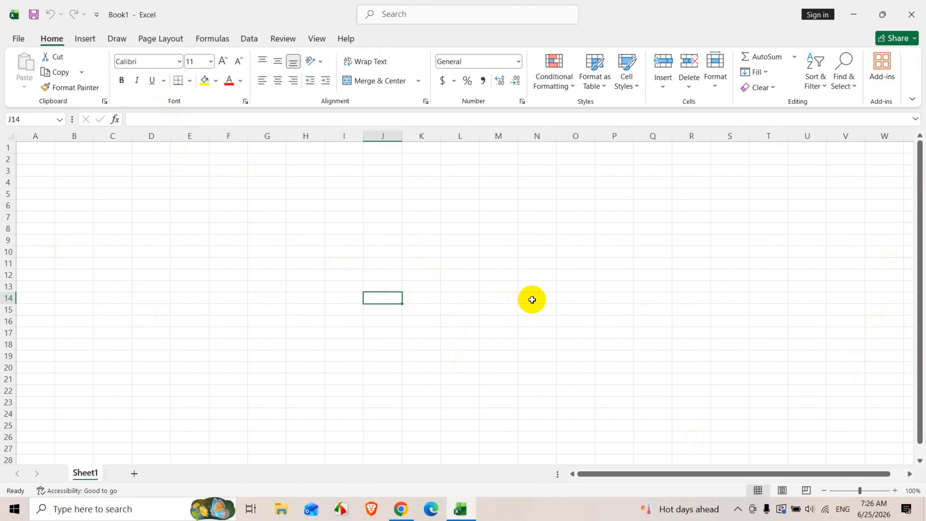
- Enter the text "Interface" in cell M13
{"action": "left_click", "coordinate": [509, 289]}
{"action": "type", "text": "In"}
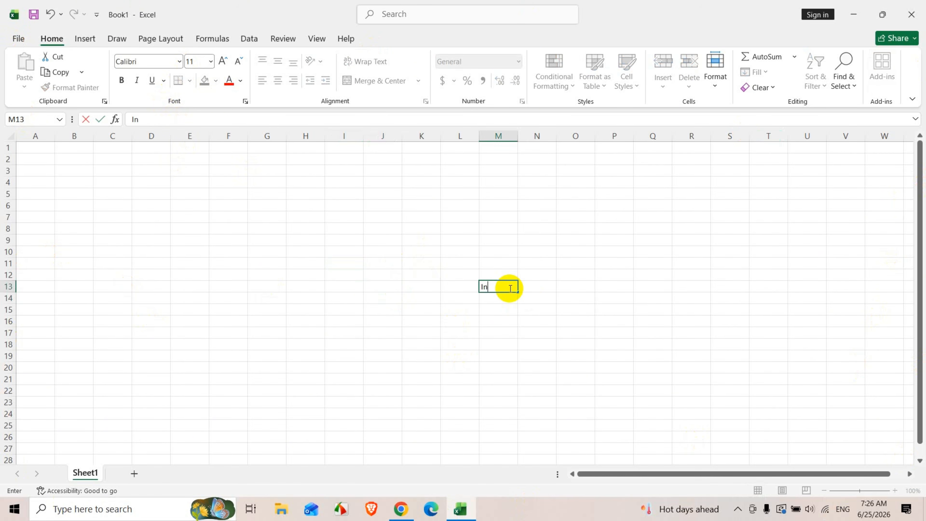
{"action": "type", "text": "terface"}
{"action": "key", "text": "Return"}
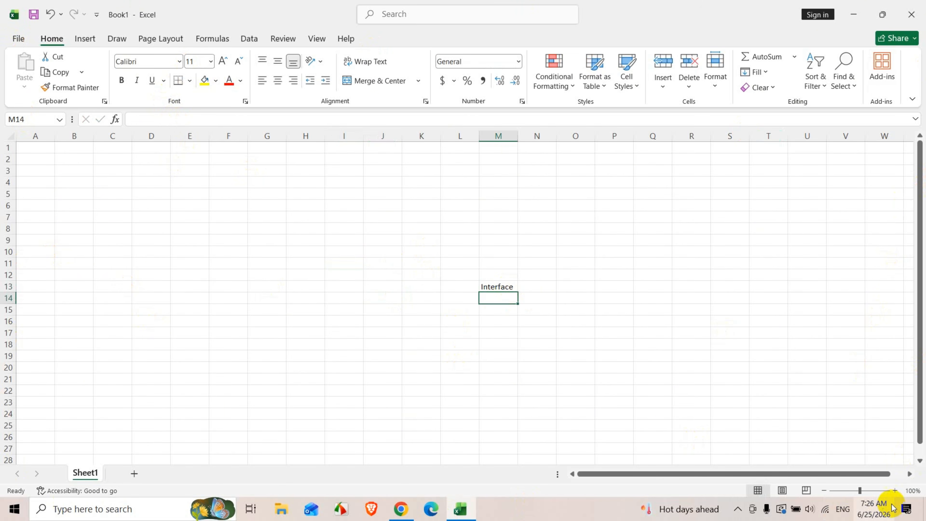
- Zoom the worksheet to 140% and select cell M13 containing "Interface"
{"action": "left_click", "coordinate": [895, 491]}
{"action": "left_click", "coordinate": [896, 491]}
{"action": "left_click", "coordinate": [896, 491]}
{"action": "left_click", "coordinate": [896, 491]}
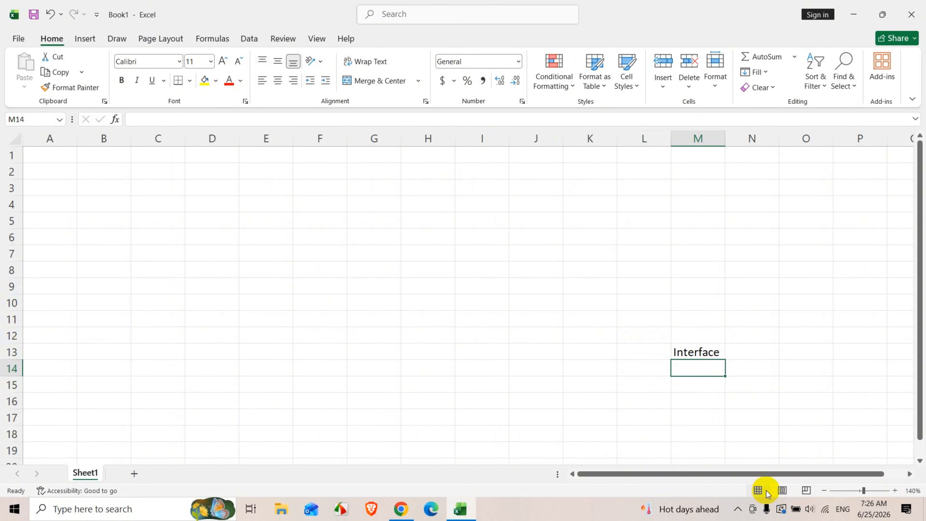
{"action": "left_click_drag", "start_coordinate": [772, 475], "coordinate": [792, 475]}
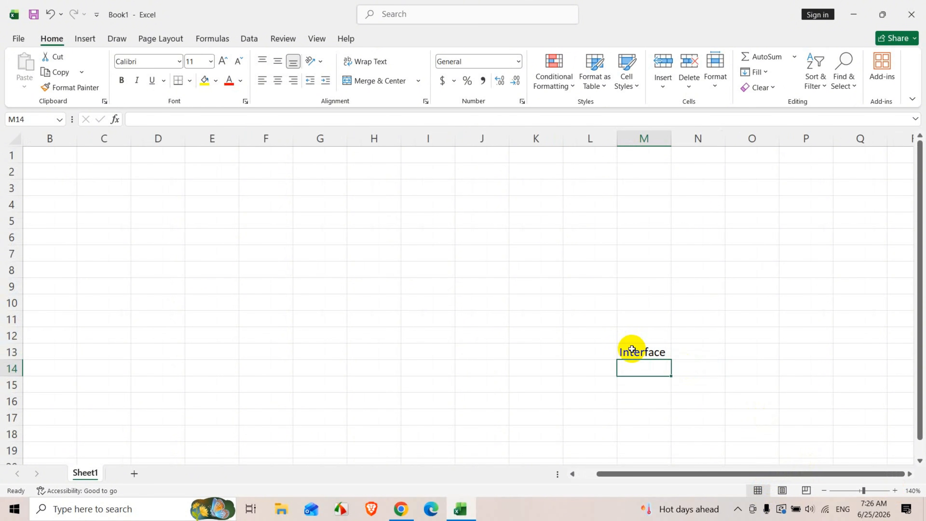
{"action": "left_click", "coordinate": [652, 351]}
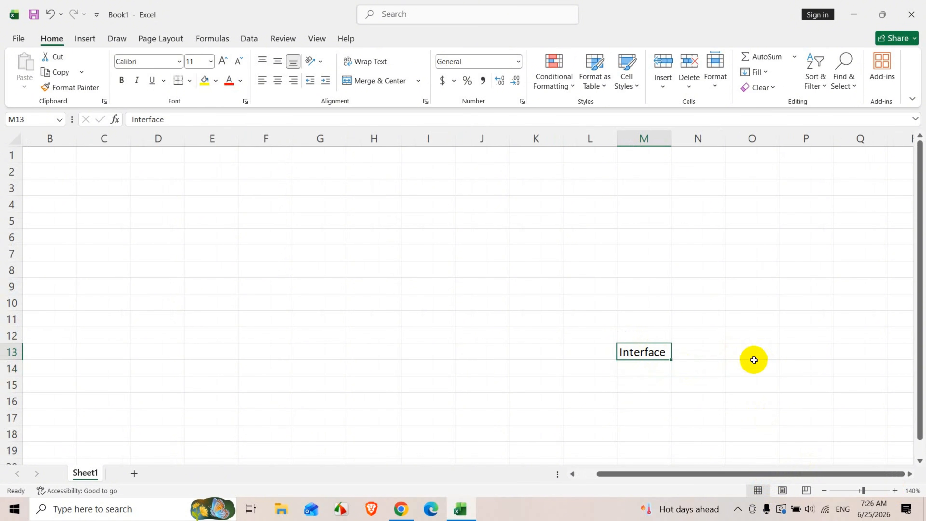
{"action": "left_click", "coordinate": [396, 281]}
{"action": "left_click_drag", "start_coordinate": [624, 470], "coordinate": [595, 478]}
{"action": "left_click", "coordinate": [144, 273]}
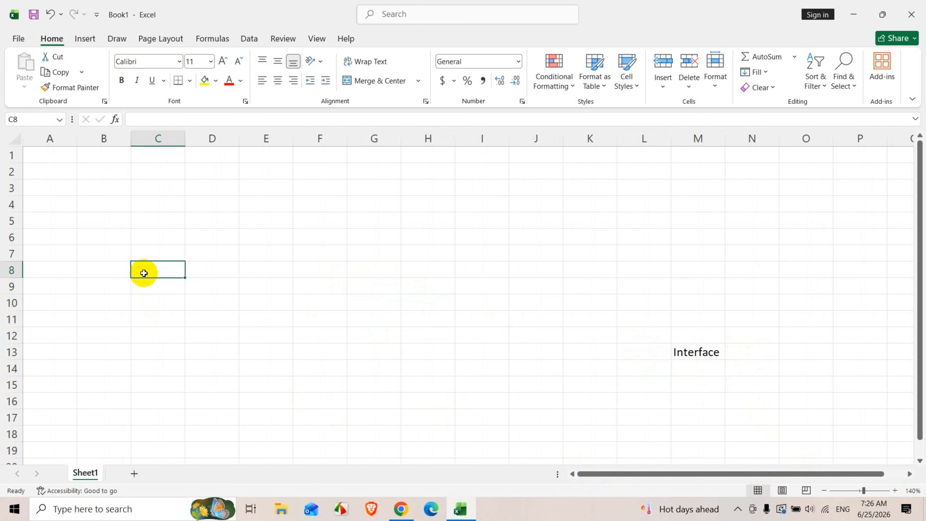
{"action": "left_click", "coordinate": [702, 351]}
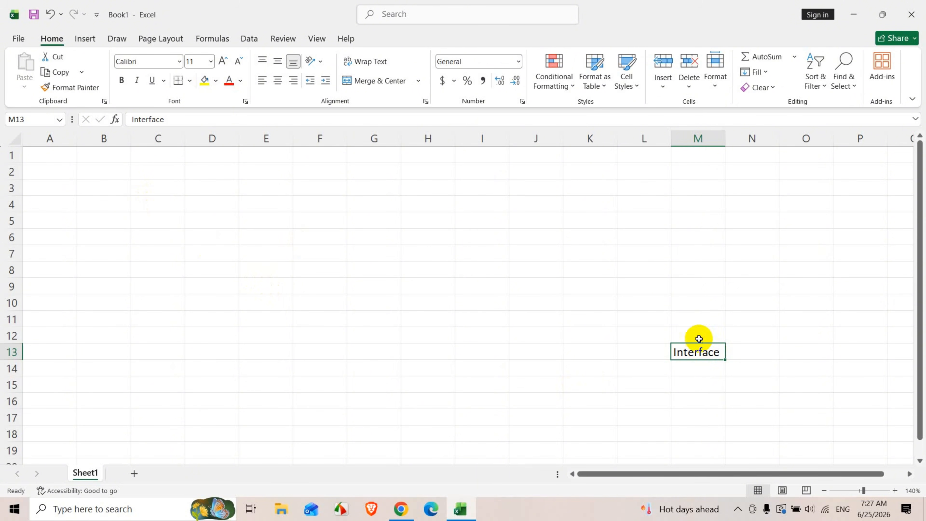
- Enter the label "Menu bar" in cell M11, two rows above the "Interface" label
{"action": "left_click", "coordinate": [701, 320]}
{"action": "type", "text": "M"}
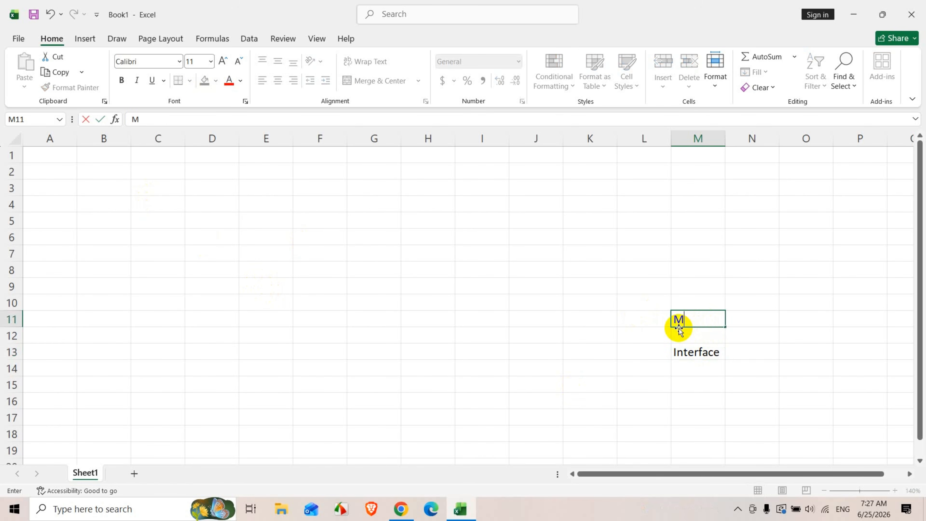
{"action": "type", "text": "enu"}
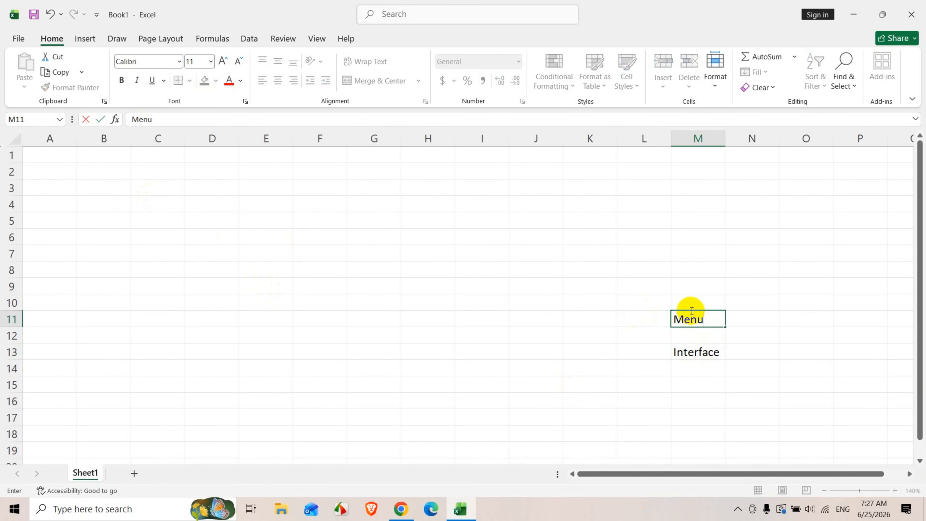
{"action": "type", "text": " ba"}
{"action": "key", "text": "Return"}
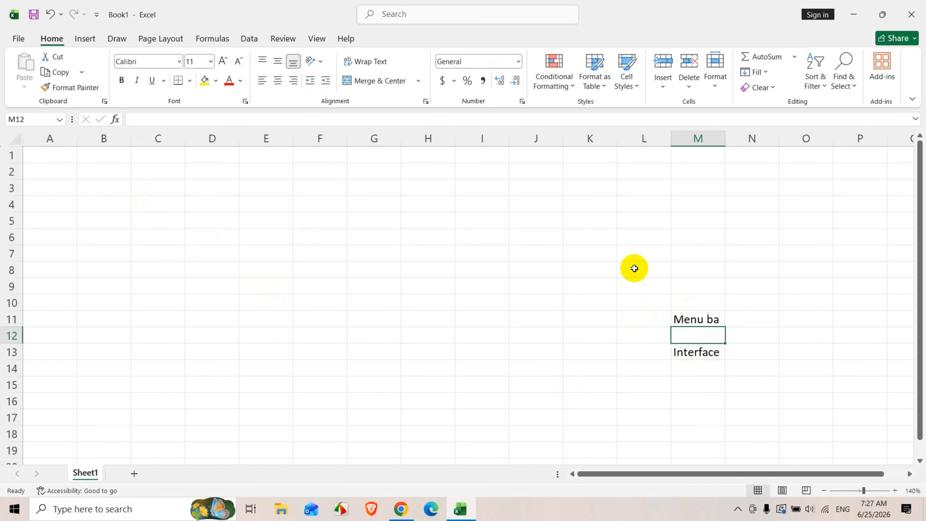
{"action": "left_click", "coordinate": [693, 318]}
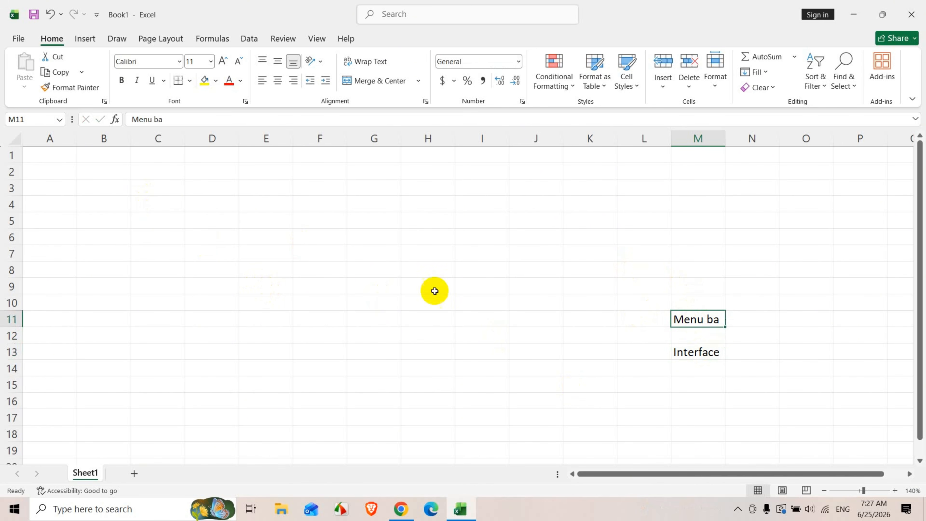
{"action": "double_click", "coordinate": [714, 320]}
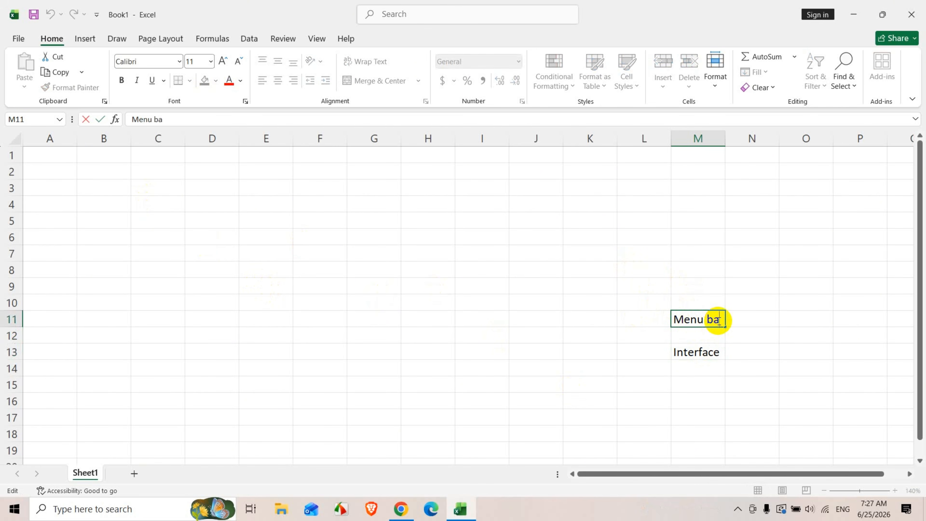
{"action": "type", "text": "bar"}
{"action": "left_click", "coordinate": [616, 318]}
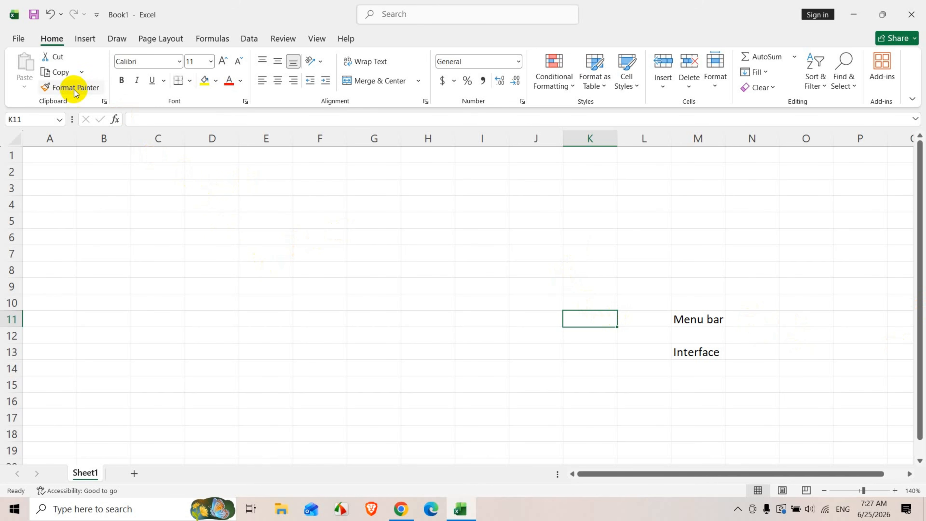
- Examine how the File backstage view opens on its Home page and how to return from it to the worksheet
{"action": "left_click", "coordinate": [16, 39]}
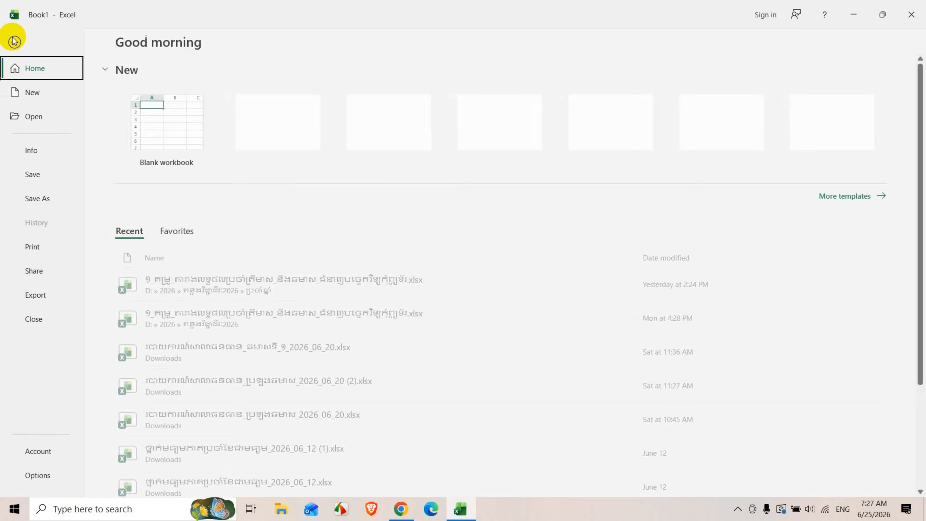
{"action": "left_click", "coordinate": [13, 38]}
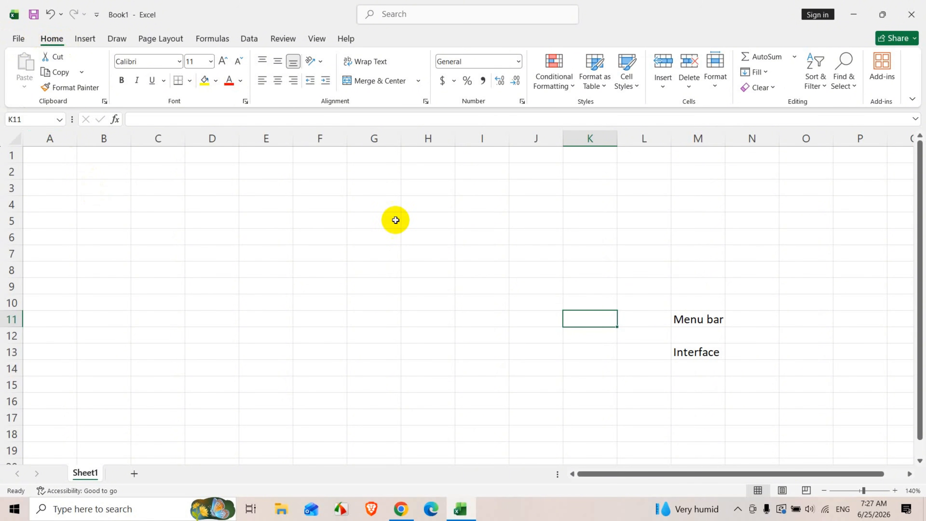
{"action": "left_click", "coordinate": [724, 322]}
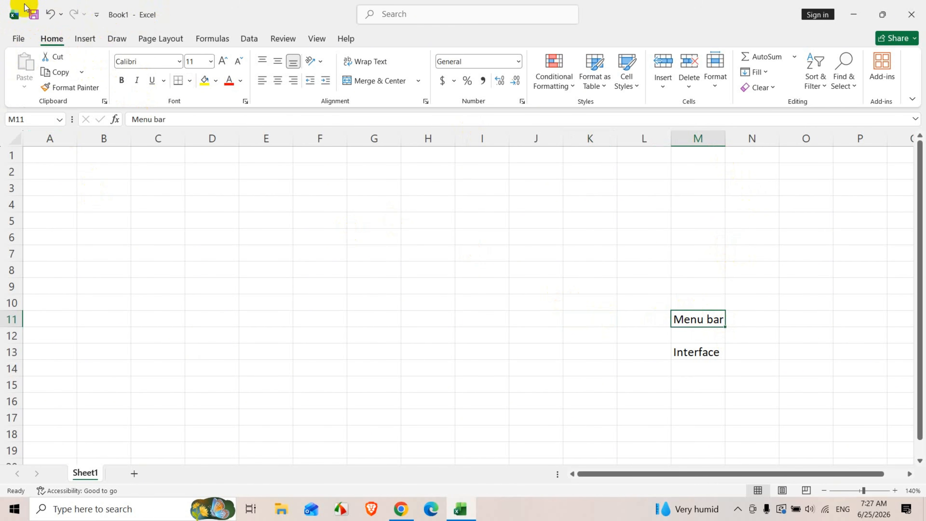
{"action": "left_click", "coordinate": [15, 38]}
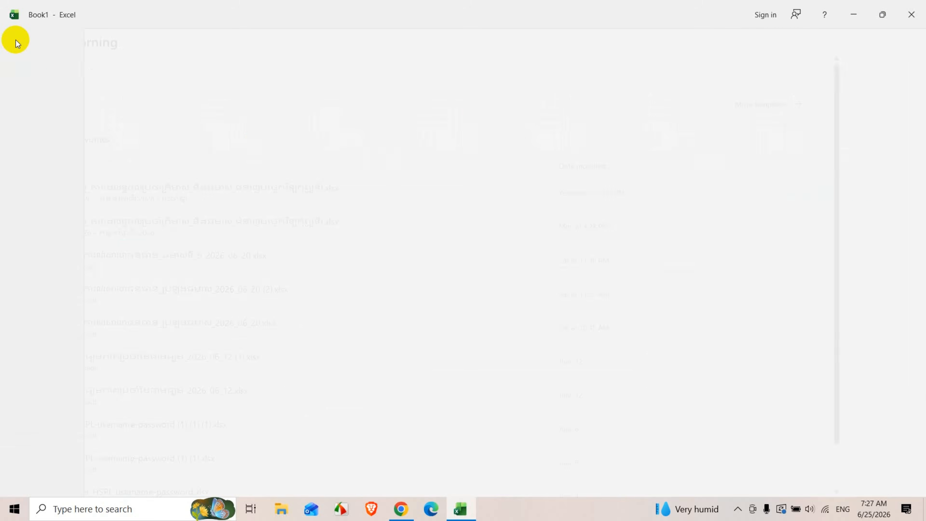
{"action": "left_click", "coordinate": [16, 43]}
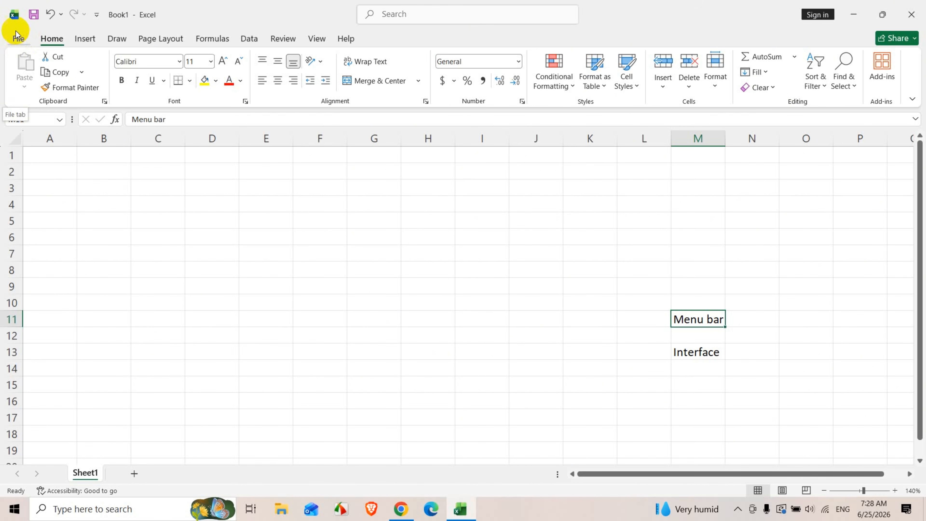
{"action": "left_click", "coordinate": [16, 37]}
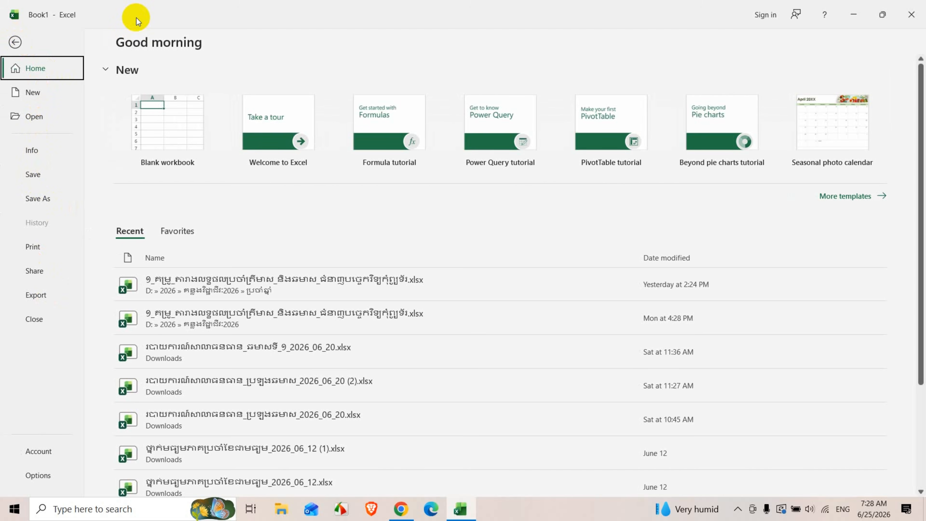
{"action": "left_click", "coordinate": [22, 47]}
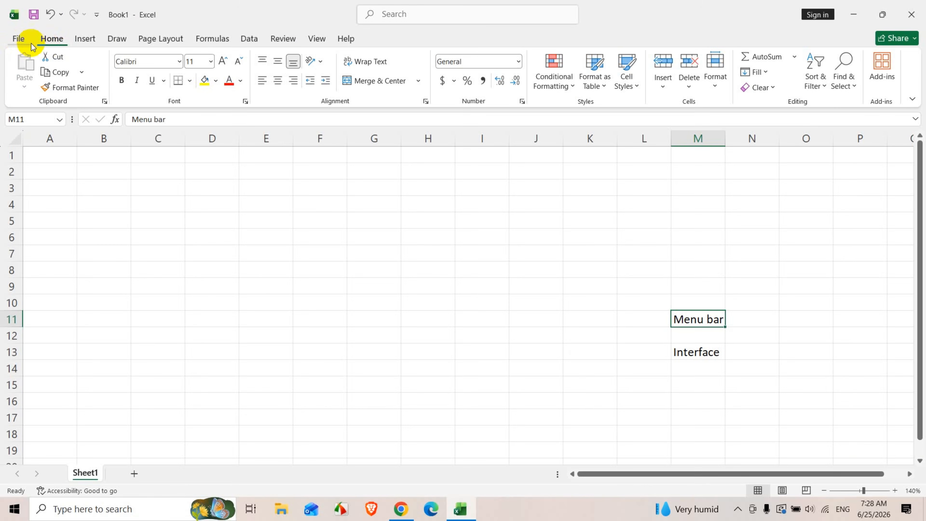
{"action": "left_click", "coordinate": [25, 39]}
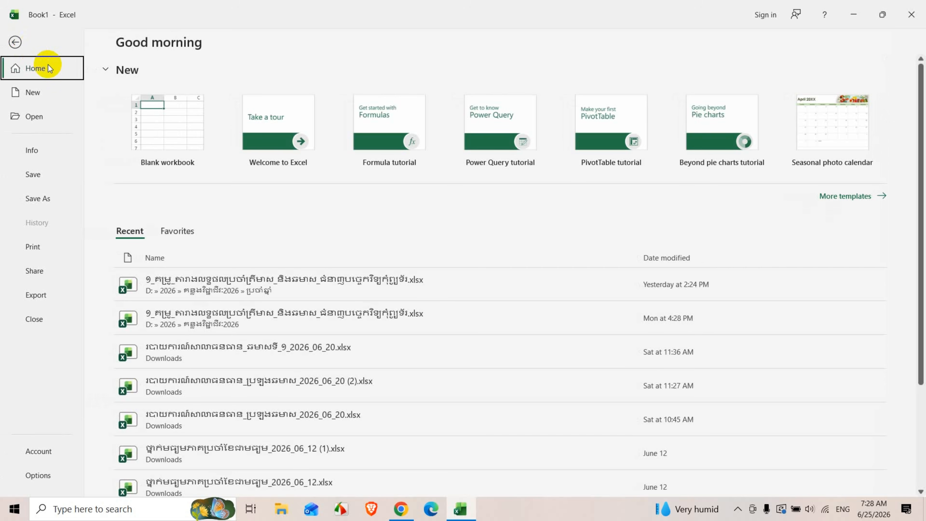
{"action": "left_click", "coordinate": [16, 42]}
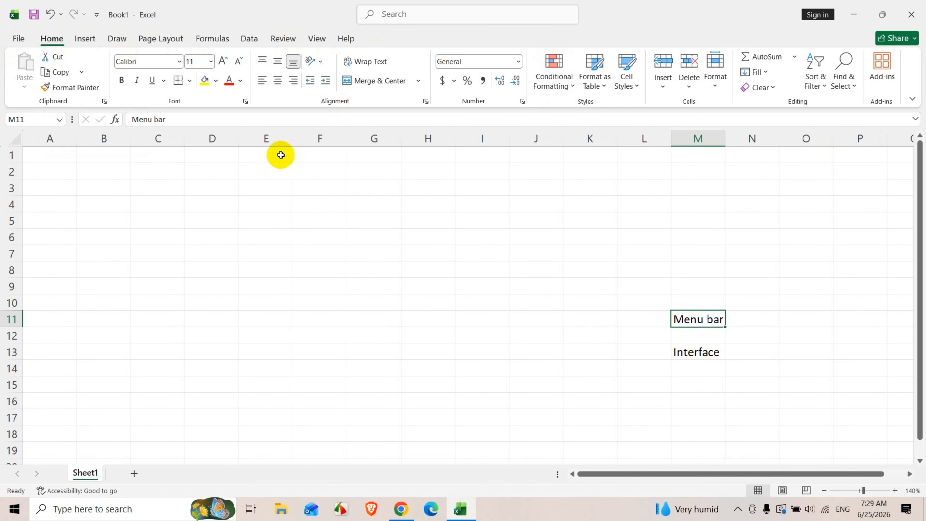
{"action": "left_click", "coordinate": [19, 39]}
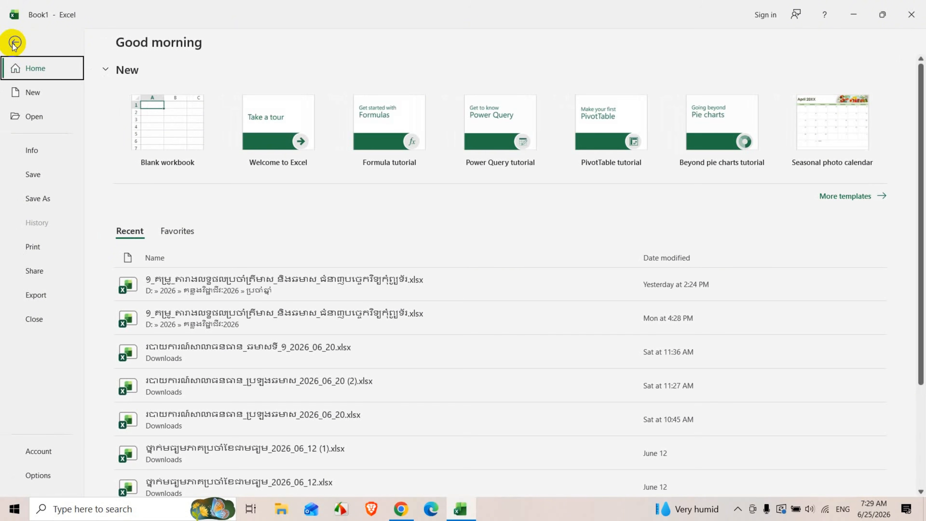
{"action": "left_click", "coordinate": [16, 42]}
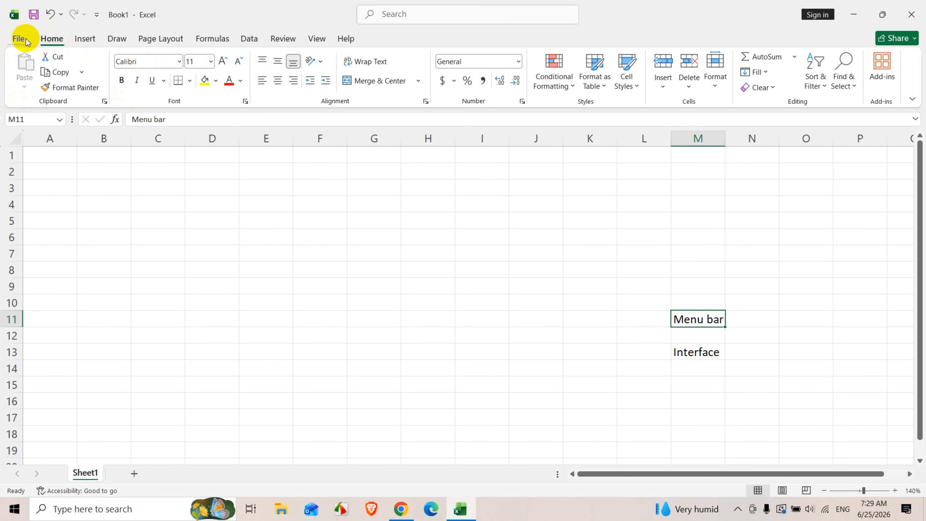
- Examine the backstage pages in order: New, Open, Info, Save As, Print, Share and Export
{"action": "left_click", "coordinate": [18, 37]}
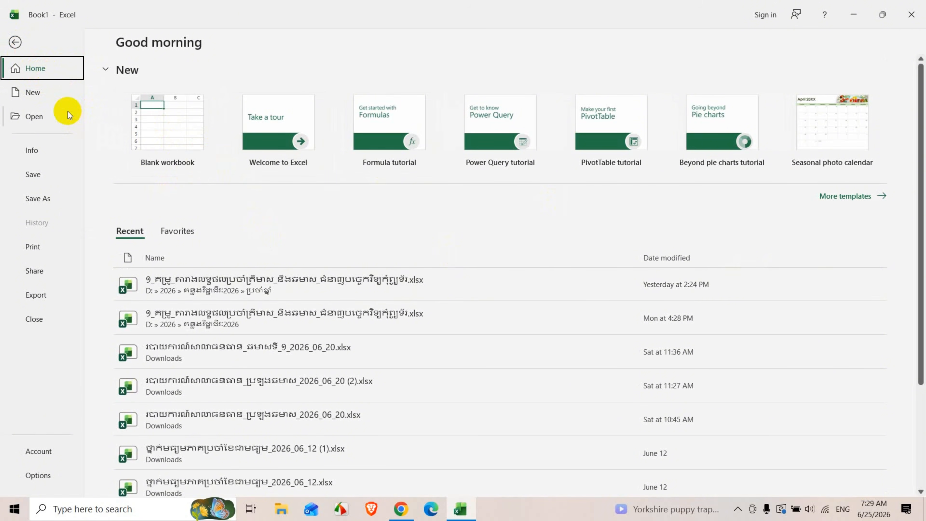
{"action": "left_click", "coordinate": [58, 96]}
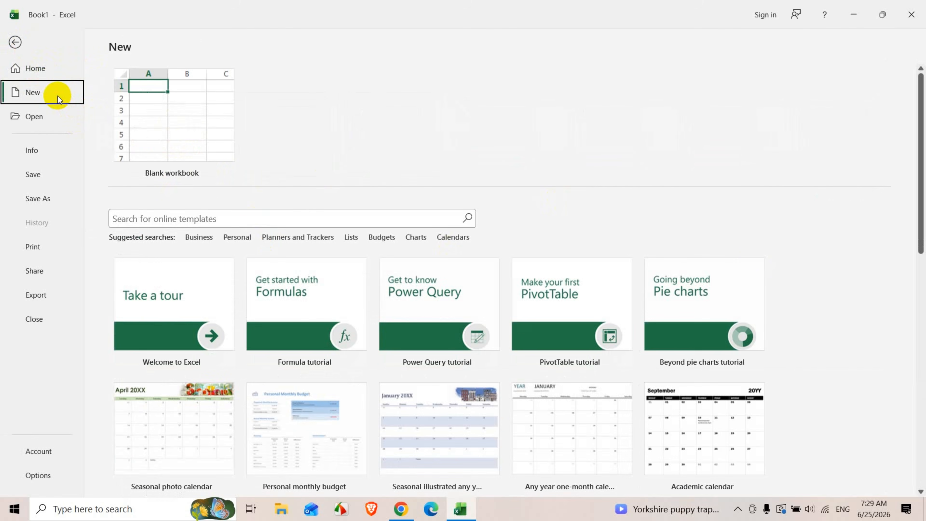
{"action": "left_click", "coordinate": [48, 123]}
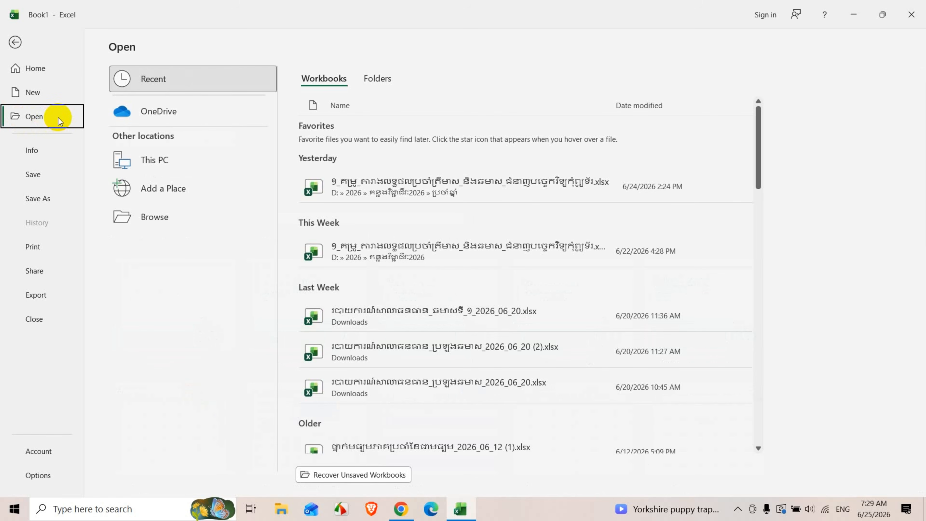
{"action": "left_click", "coordinate": [54, 153]}
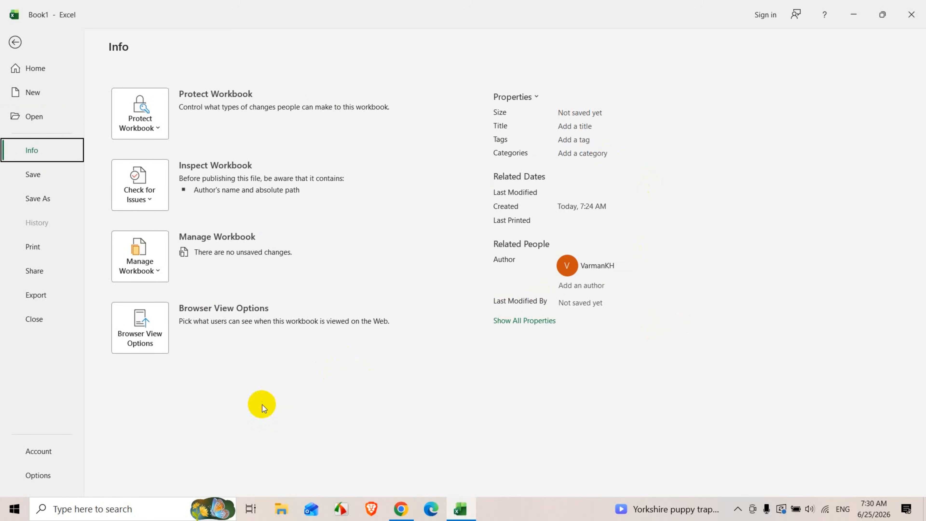
{"action": "left_click", "coordinate": [33, 175]}
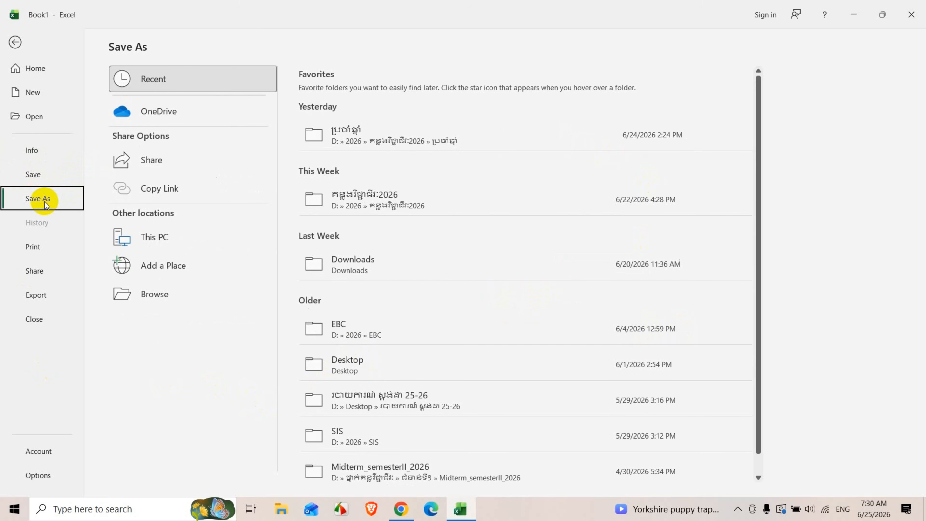
{"action": "left_click", "coordinate": [37, 176]}
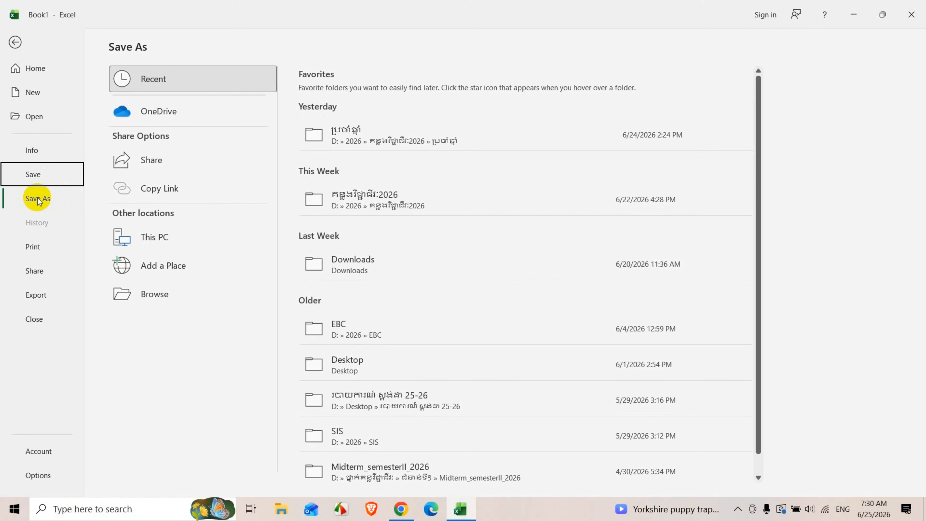
{"action": "left_click", "coordinate": [34, 250]}
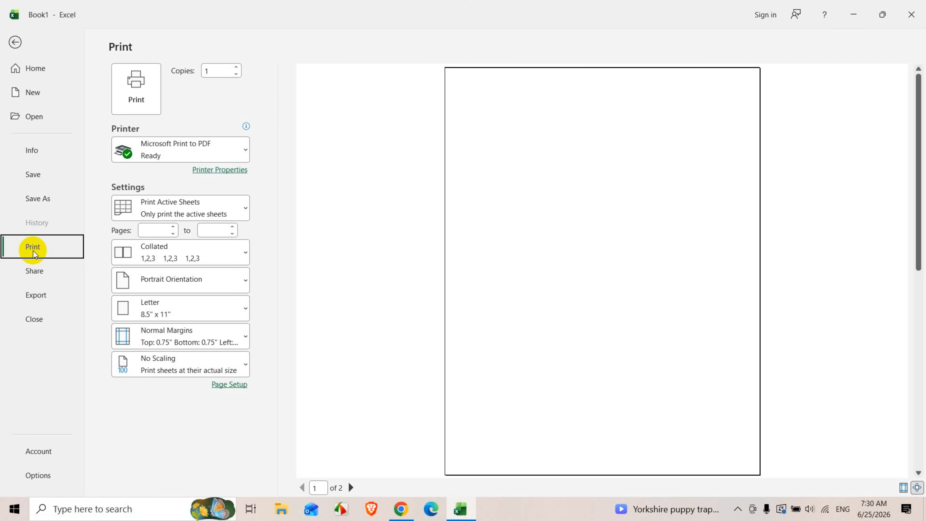
{"action": "left_click", "coordinate": [50, 273]}
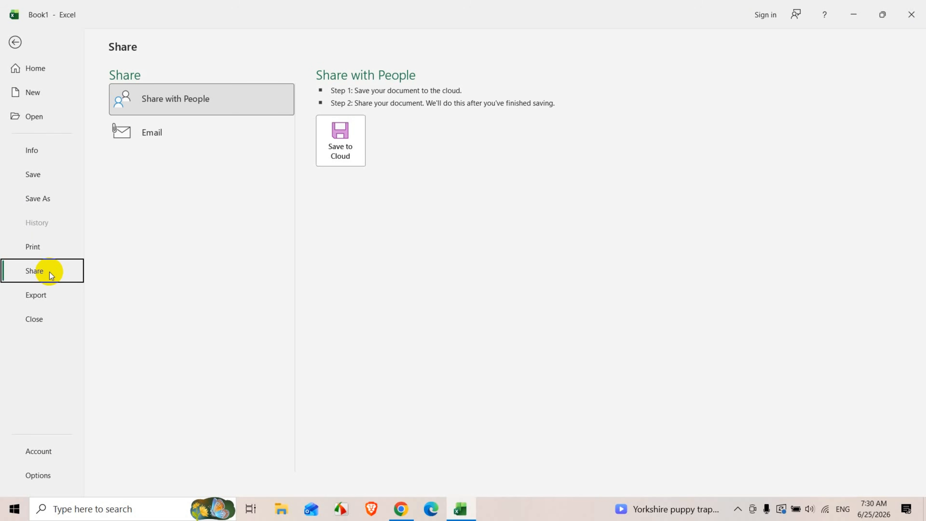
{"action": "left_click", "coordinate": [42, 297]}
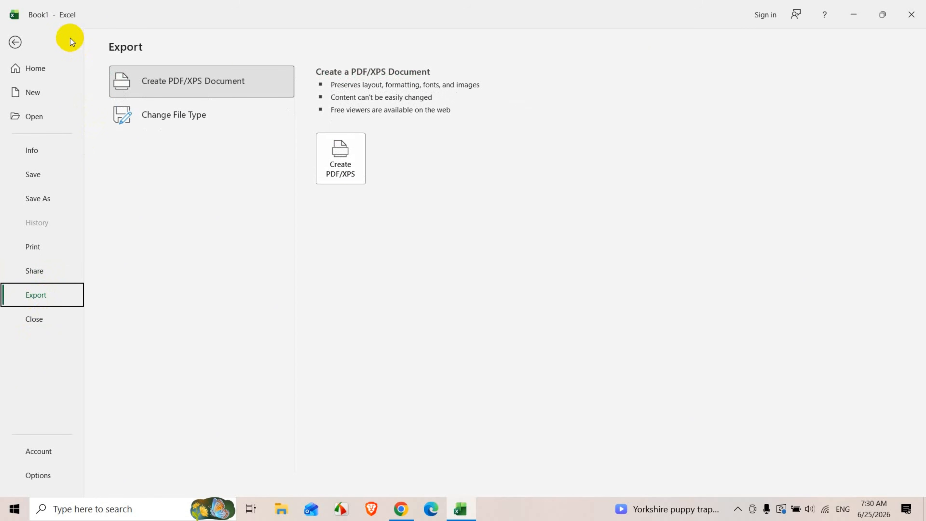
- Compare the backstage Home, New and Open pages, and return to the worksheet
{"action": "left_click", "coordinate": [43, 72]}
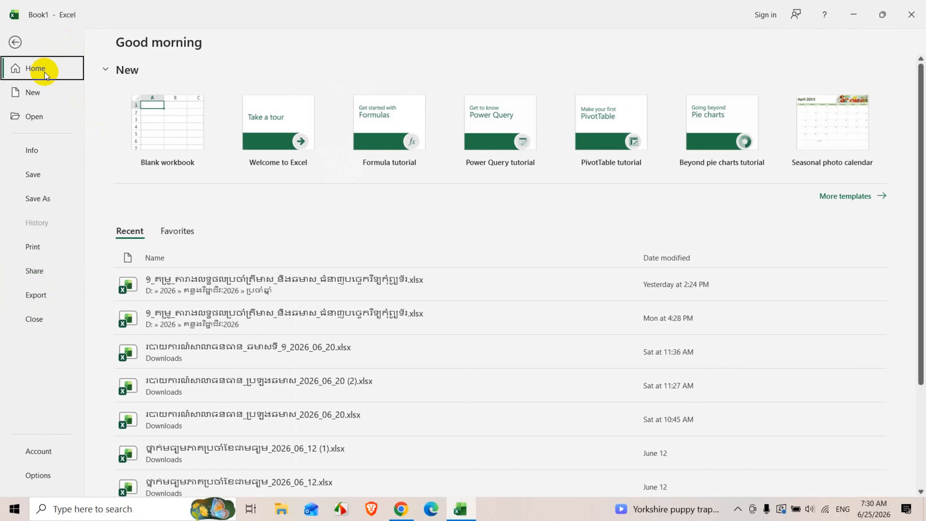
{"action": "left_click", "coordinate": [54, 93]}
{"action": "left_click", "coordinate": [50, 121]}
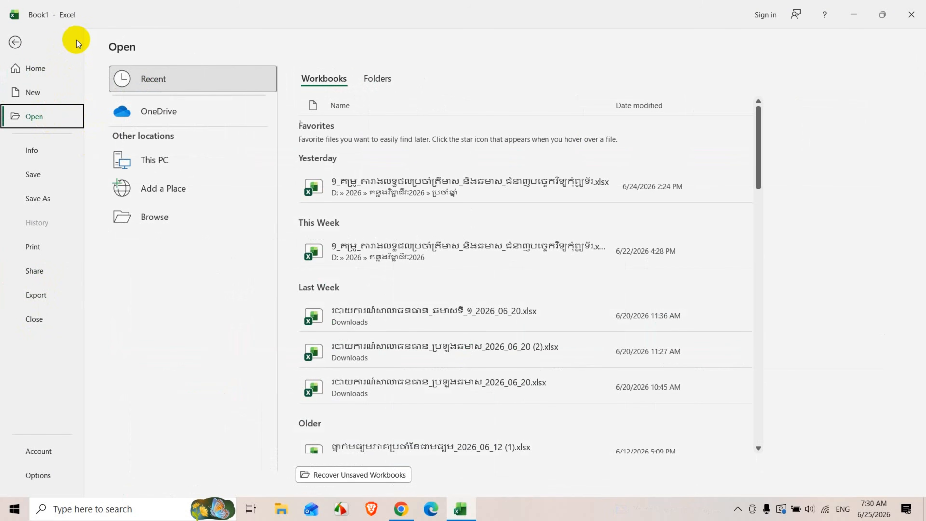
{"action": "left_click", "coordinate": [40, 68]}
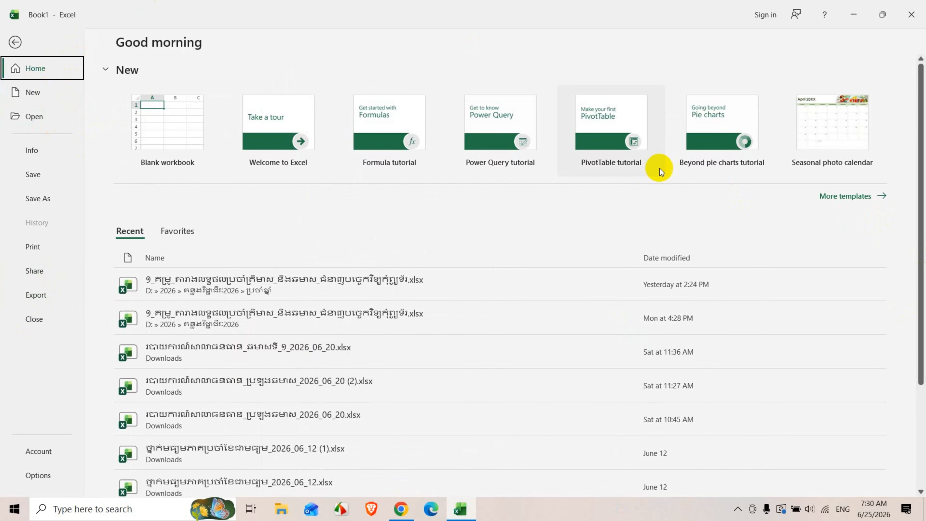
{"action": "left_click", "coordinate": [55, 93]}
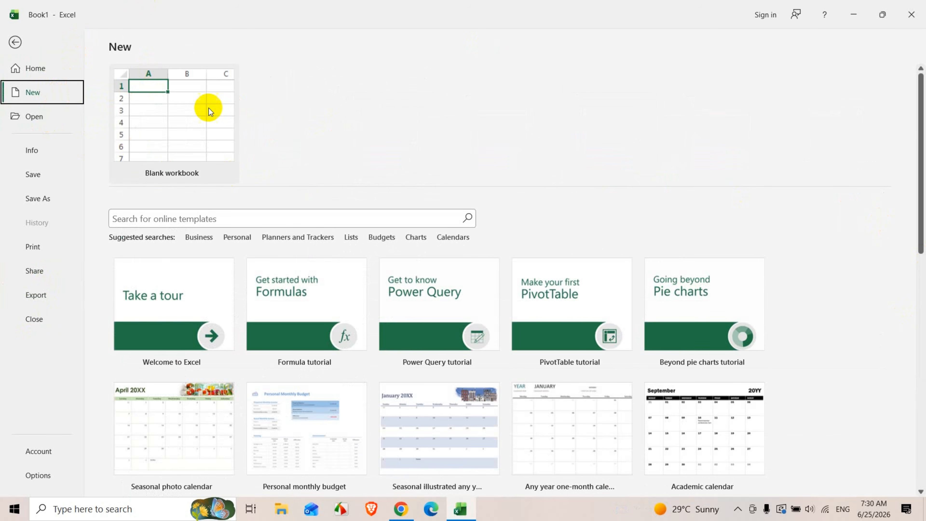
{"action": "left_click", "coordinate": [57, 121]}
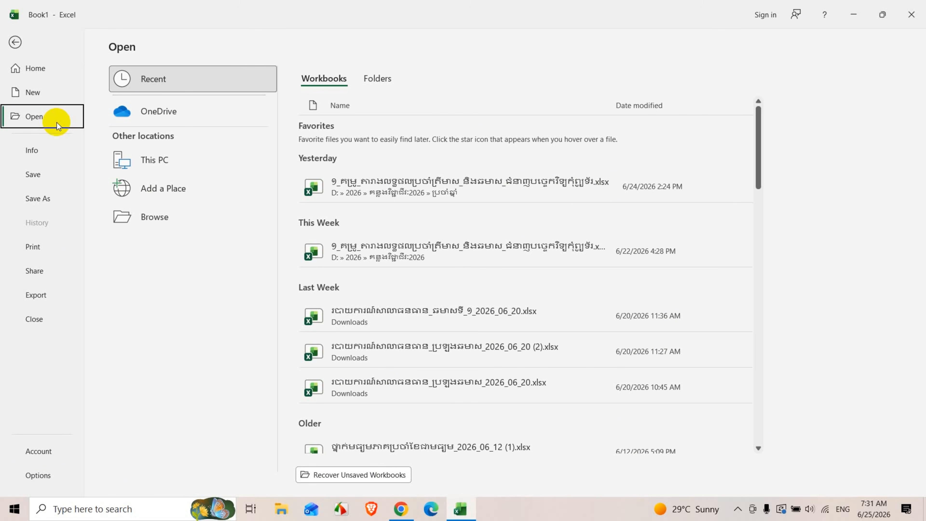
{"action": "left_click", "coordinate": [16, 41]}
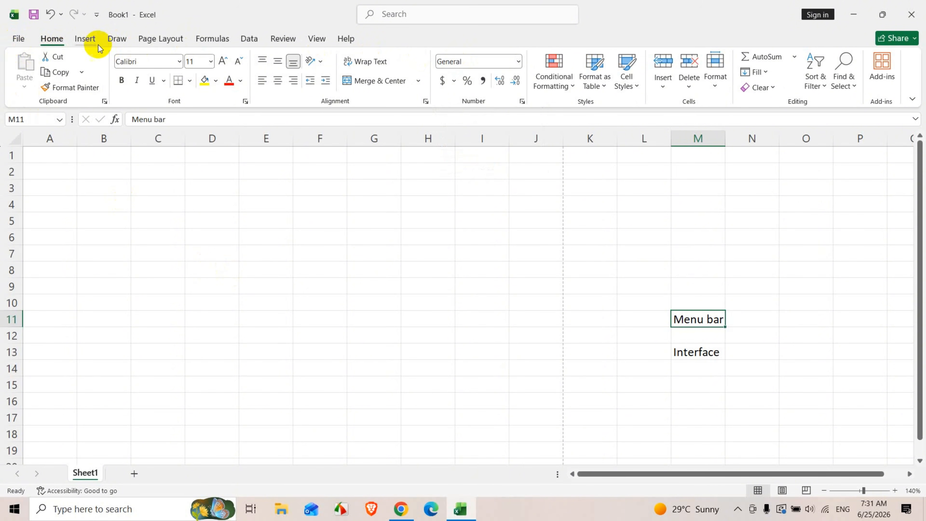
- Reopen the backstage view and review the New page's templates and the Open page's file locations
{"action": "left_click", "coordinate": [18, 39]}
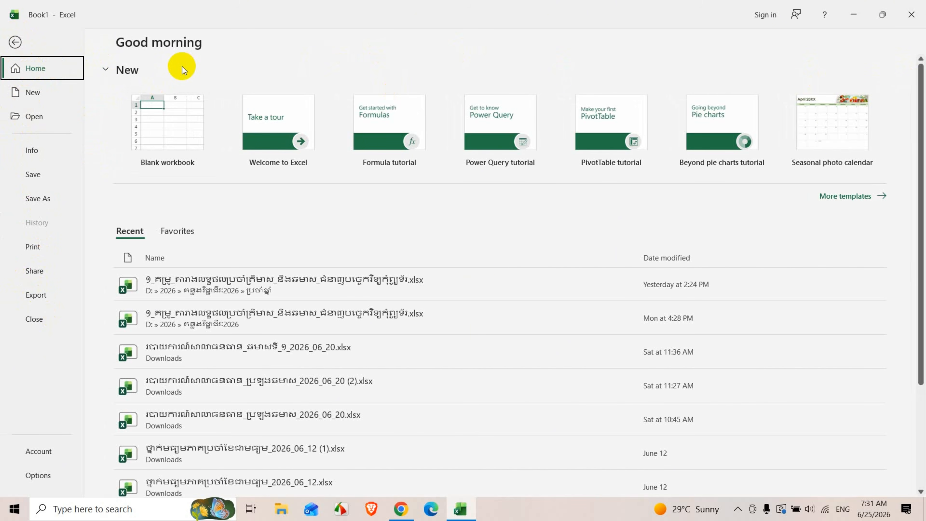
{"action": "left_click", "coordinate": [54, 93]}
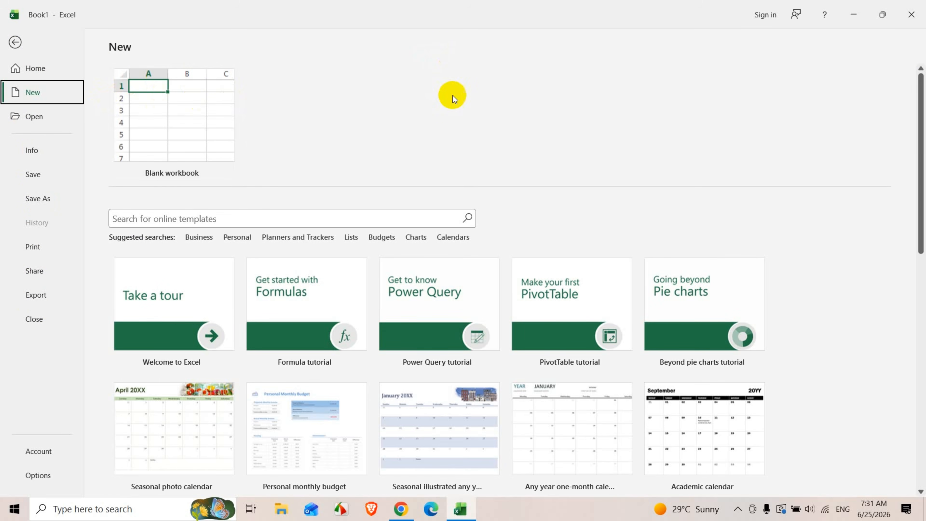
{"action": "left_click", "coordinate": [25, 117]}
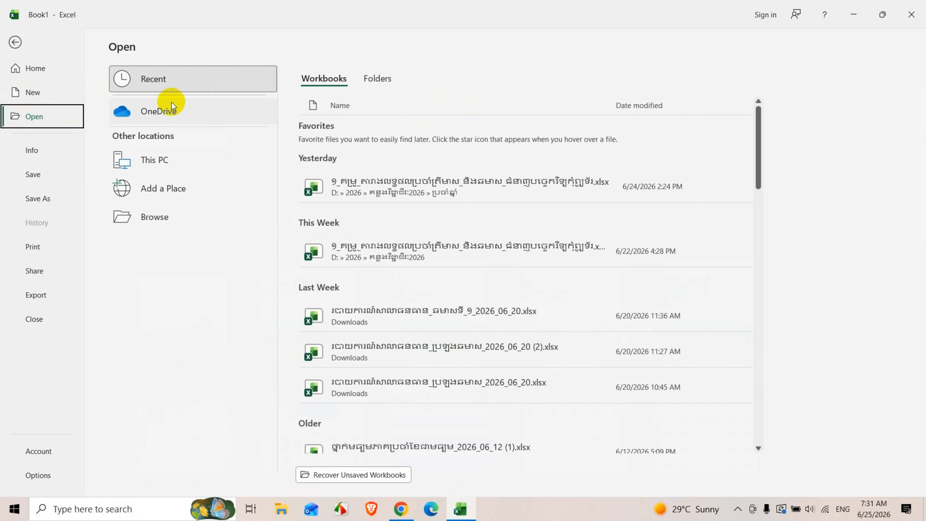
- Review the save locations offered for the unsaved workbook, and return to the worksheet
{"action": "left_click", "coordinate": [47, 173]}
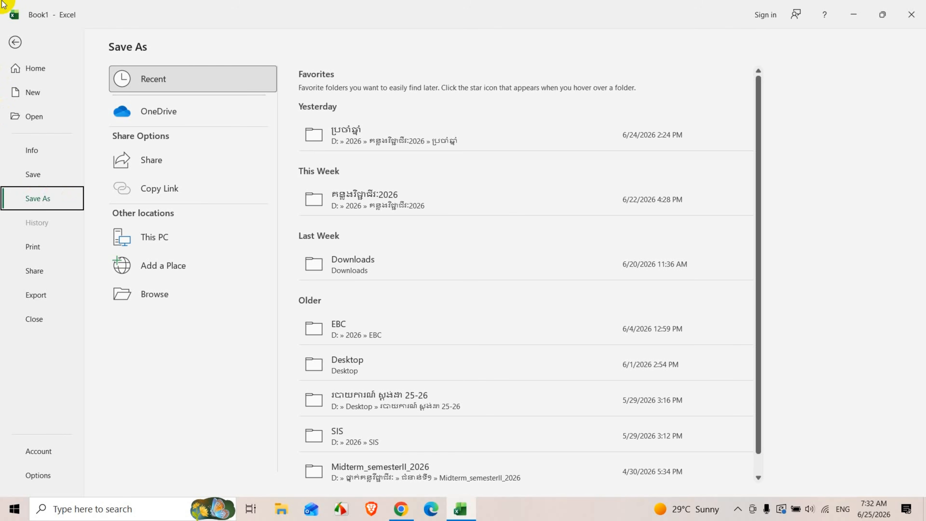
{"action": "left_click", "coordinate": [14, 43]}
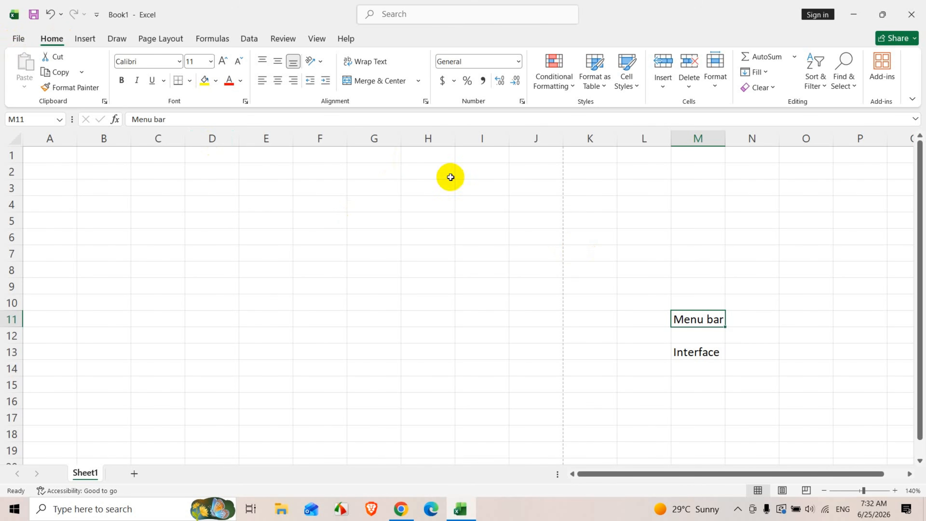
{"action": "scroll", "coordinate": [409, 252], "scroll_direction": "down", "scroll_amount": 11}
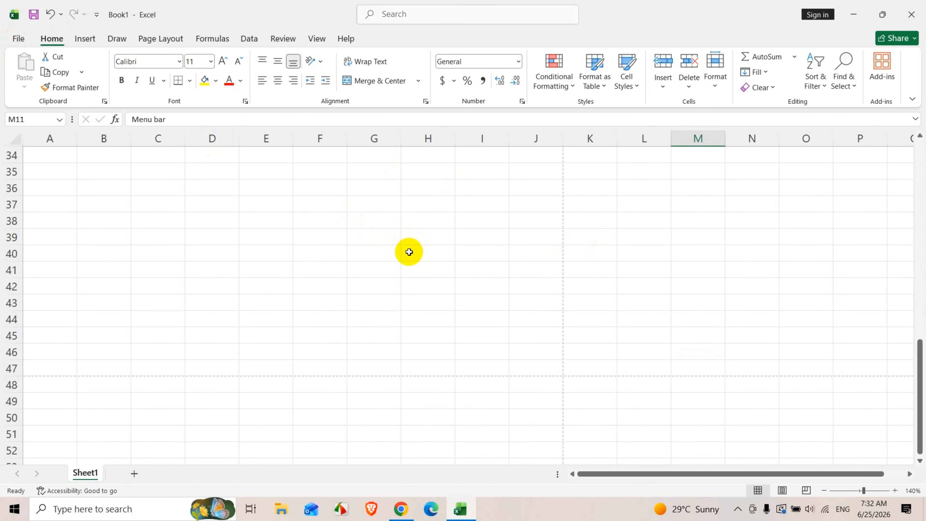
{"action": "scroll", "coordinate": [409, 252], "scroll_direction": "up", "scroll_amount": 11}
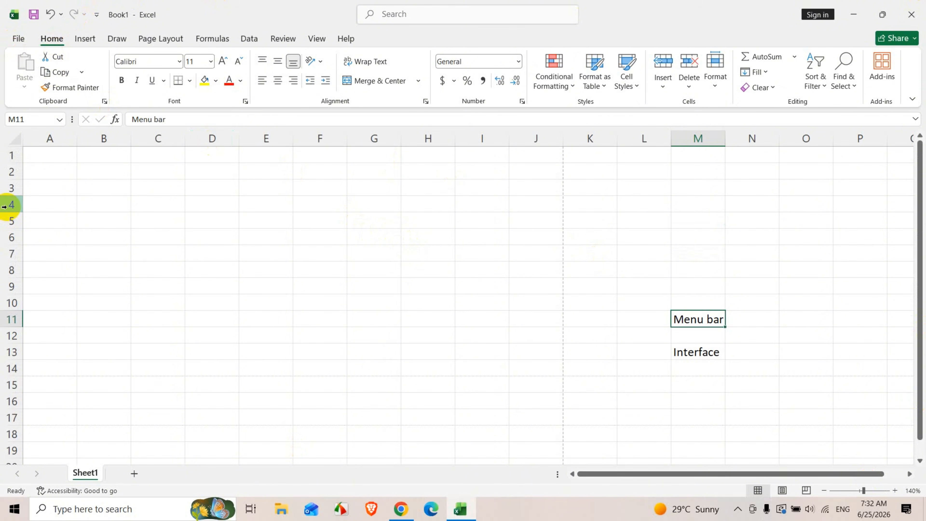
{"action": "left_click", "coordinate": [209, 218]}
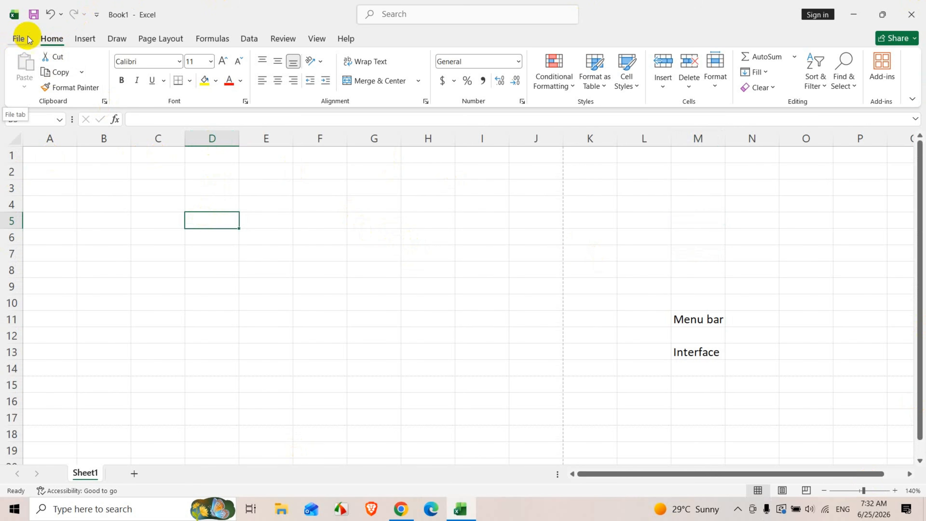
- Open the Save As dialog by browsing for a location, enlarge it, and choose the Desktop as the save location
{"action": "left_click", "coordinate": [14, 39]}
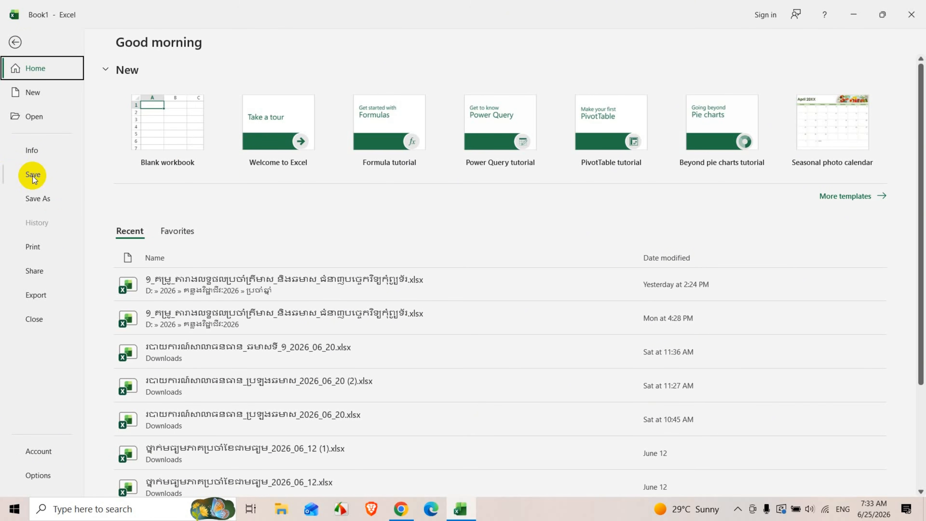
{"action": "left_click", "coordinate": [67, 202]}
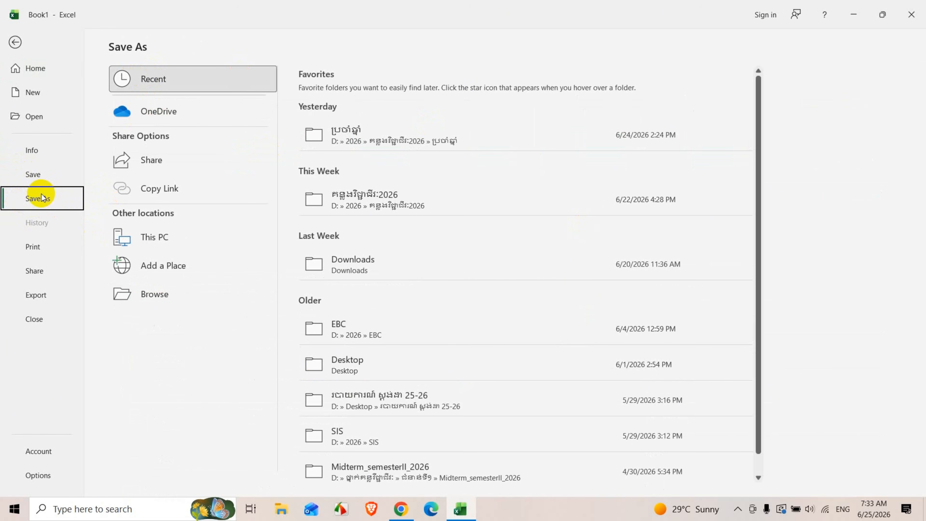
{"action": "left_click", "coordinate": [203, 298]}
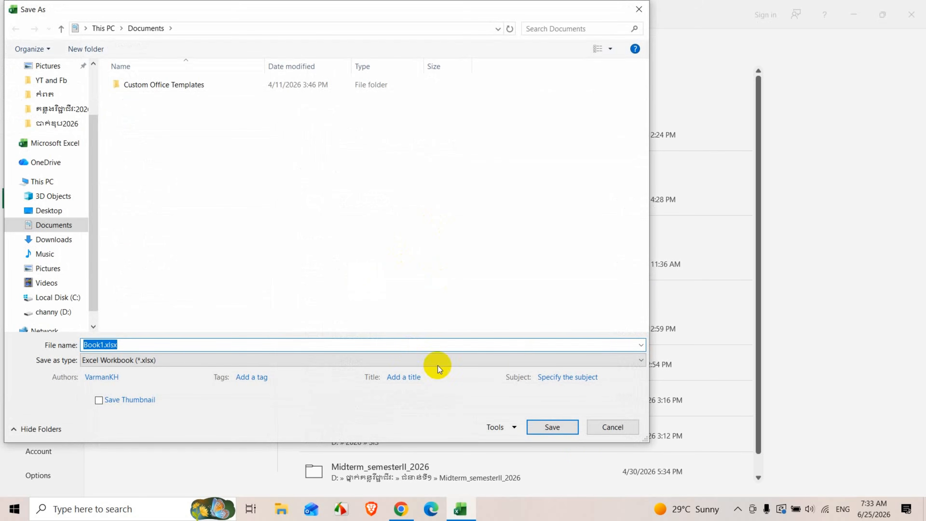
{"action": "left_click_drag", "start_coordinate": [646, 439], "coordinate": [895, 490]}
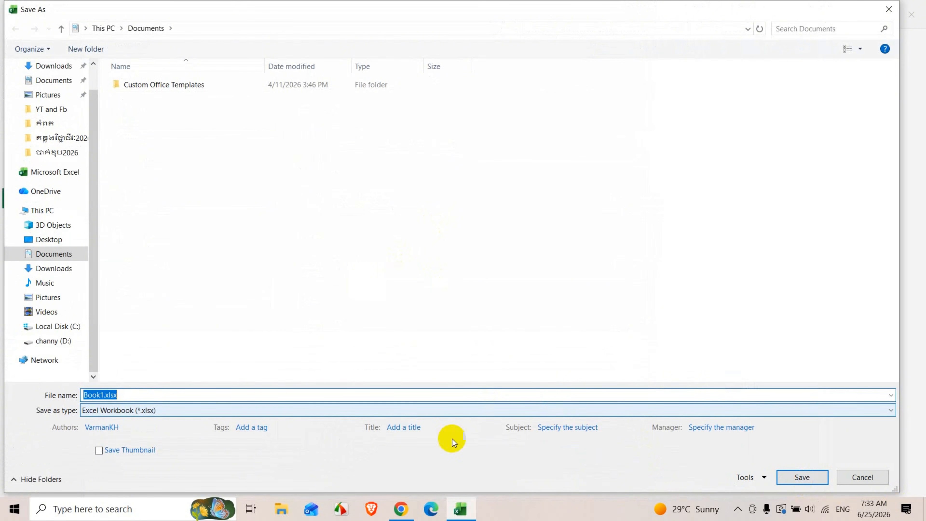
{"action": "left_click", "coordinate": [62, 344]}
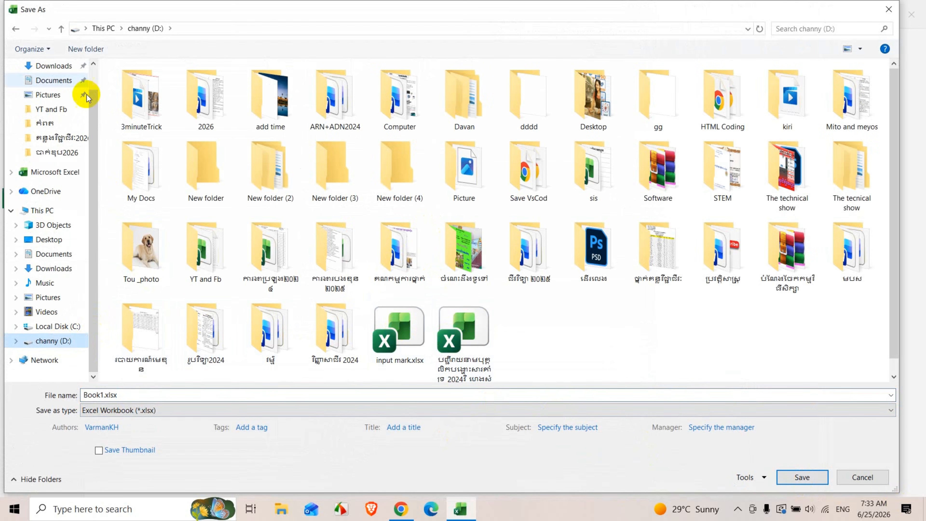
{"action": "scroll", "coordinate": [93, 164], "scroll_direction": "up", "scroll_amount": 2}
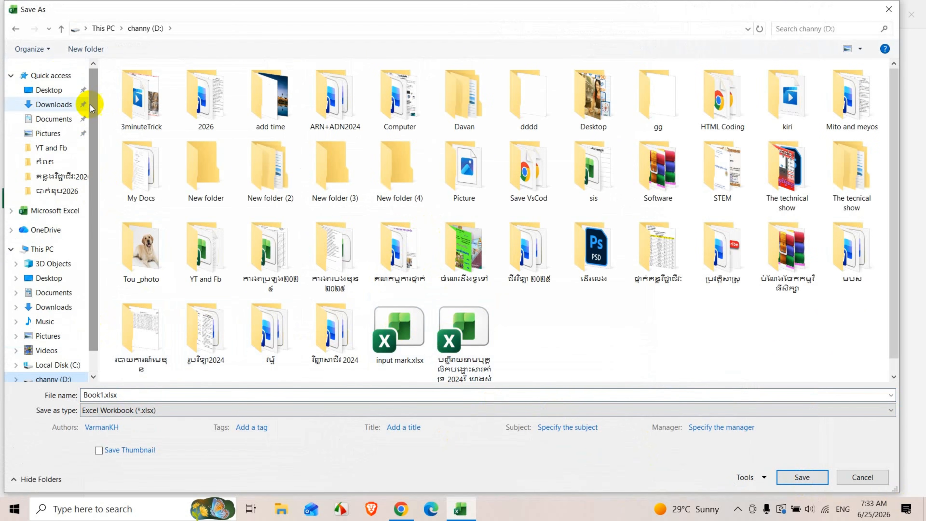
{"action": "left_click", "coordinate": [24, 90]}
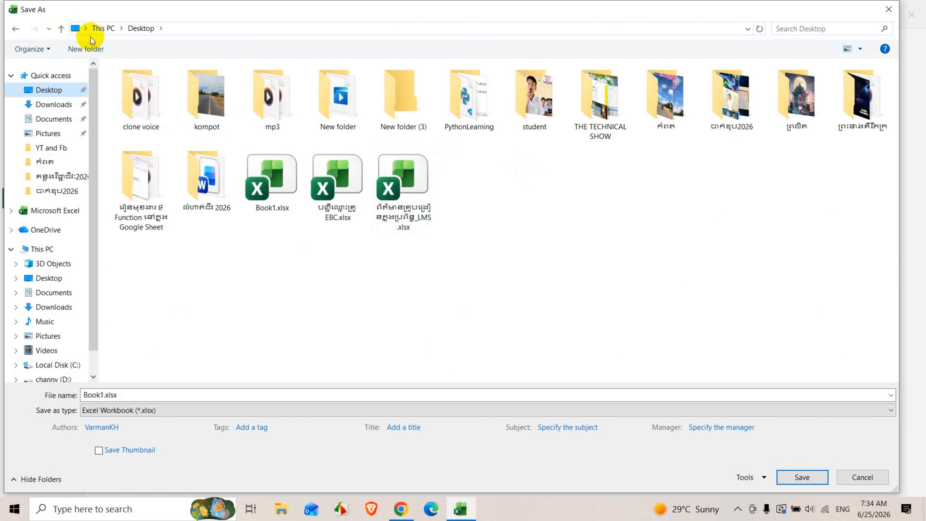
- Create a new folder on the Desktop named "រៀន Excel ម៉ោងរដ្ឋ", enlarging the file icons in the dialog
{"action": "left_click", "coordinate": [84, 49]}
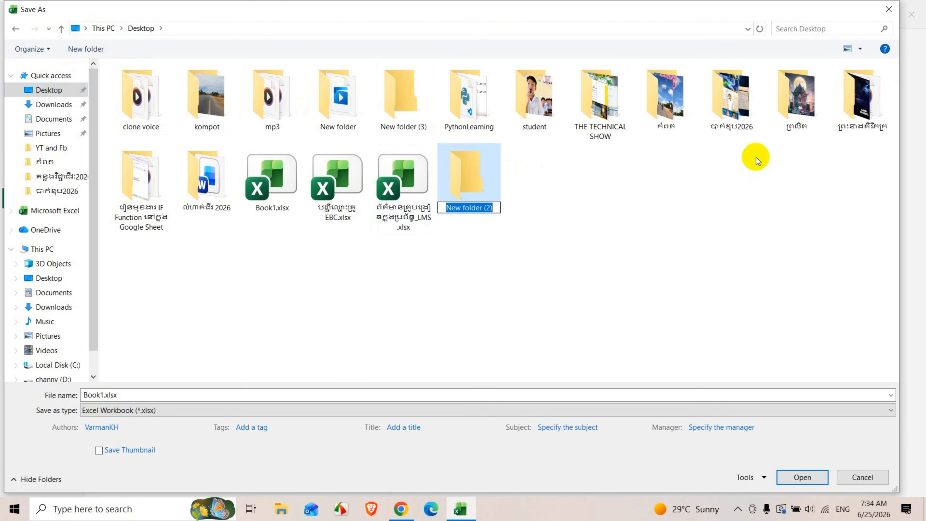
{"action": "left_click", "coordinate": [860, 49]}
{"action": "left_click", "coordinate": [868, 26]}
{"action": "scroll", "coordinate": [683, 175], "scroll_direction": "down", "scroll_amount": 5}
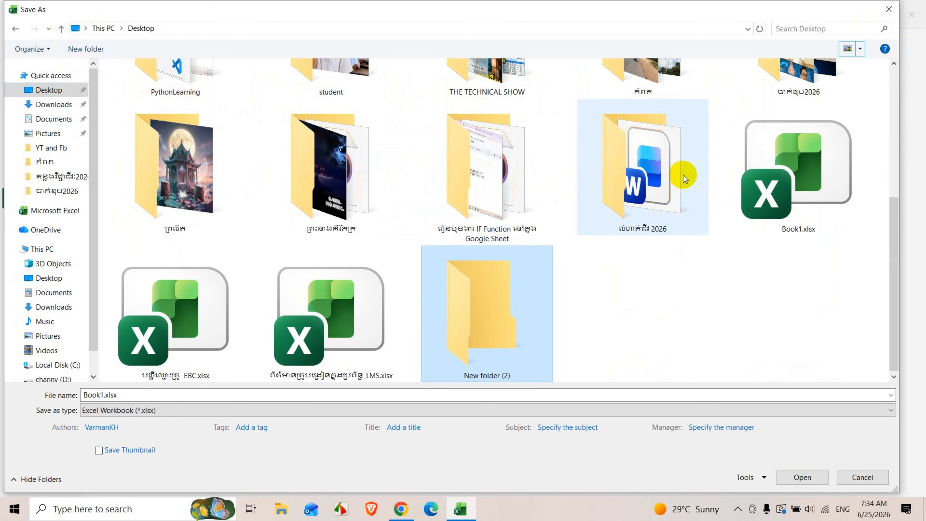
{"action": "left_click", "coordinate": [492, 376]}
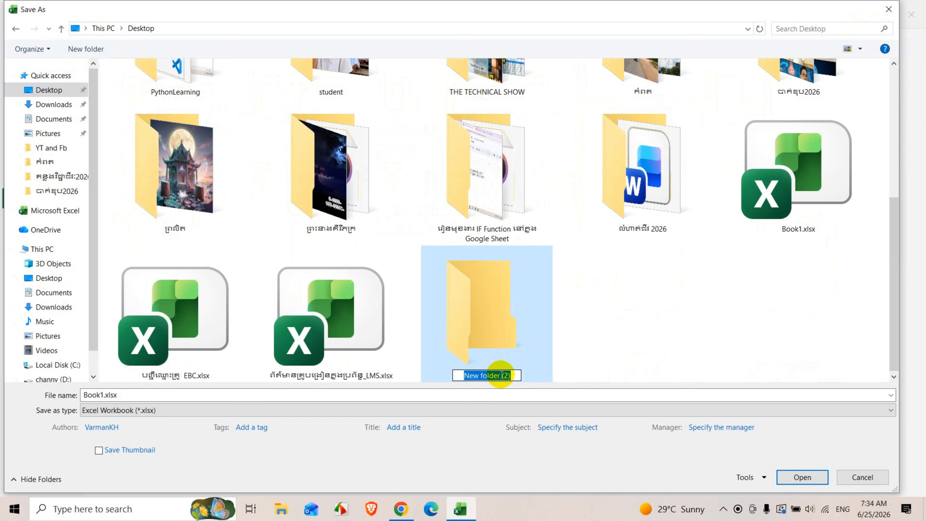
{"action": "key", "text": "BackSpace"}
{"action": "key", "text": "alt+shift"}
{"action": "type", "text": "រៀន"}
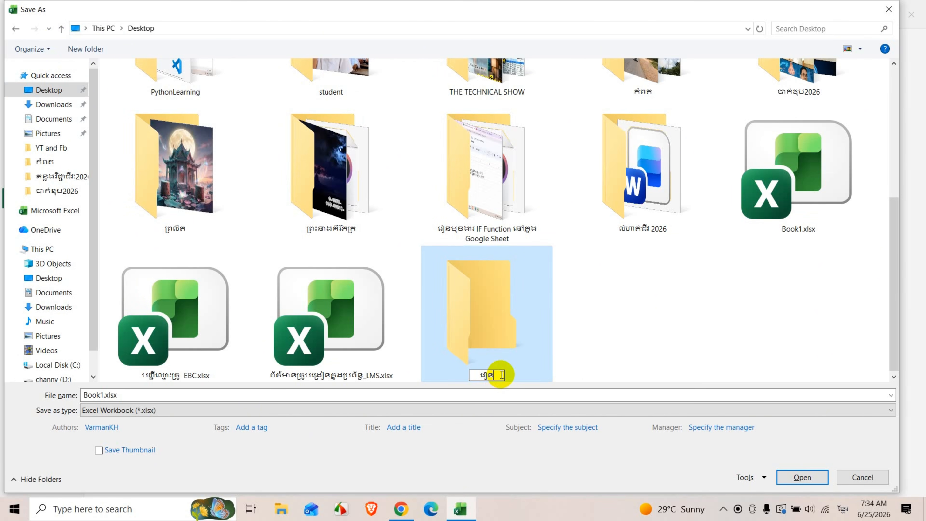
{"action": "key", "text": "alt+shift"}
{"action": "type", "text": "Excel"}
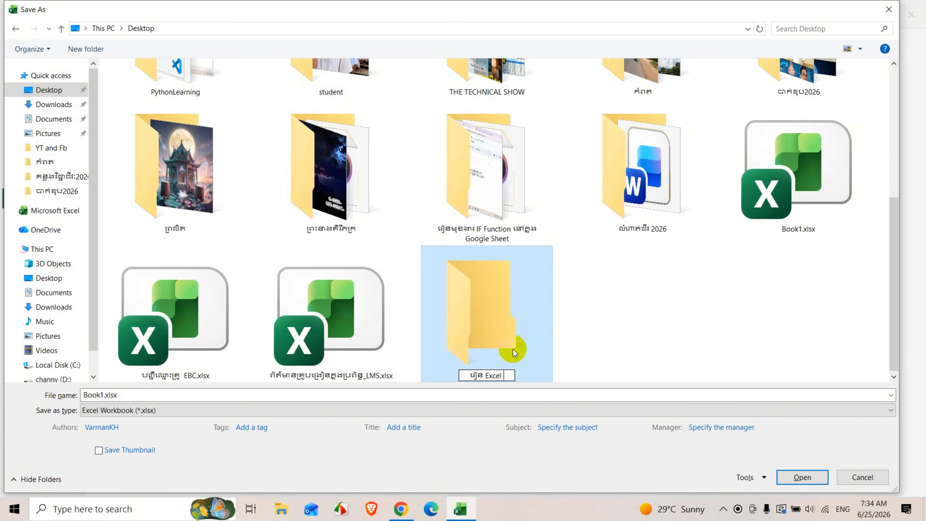
{"action": "key", "text": "alt+shift"}
{"action": "type", "text": "ម៉ោងរធុ"}
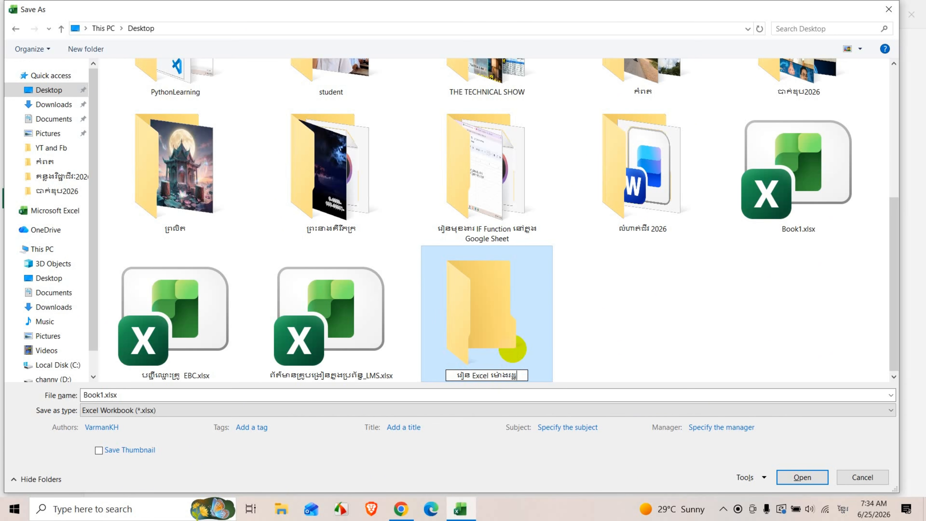
{"action": "key", "text": "Return"}
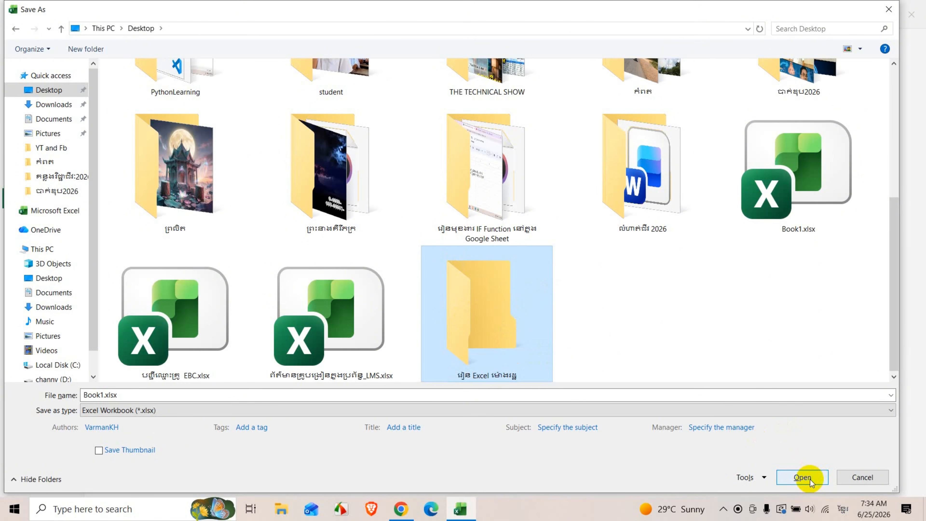
- Save the workbook inside the new folder as "រៀន excel ម៉ោងរដ្ឋ", with Save Thumbnail enabled
{"action": "left_click", "coordinate": [803, 477]}
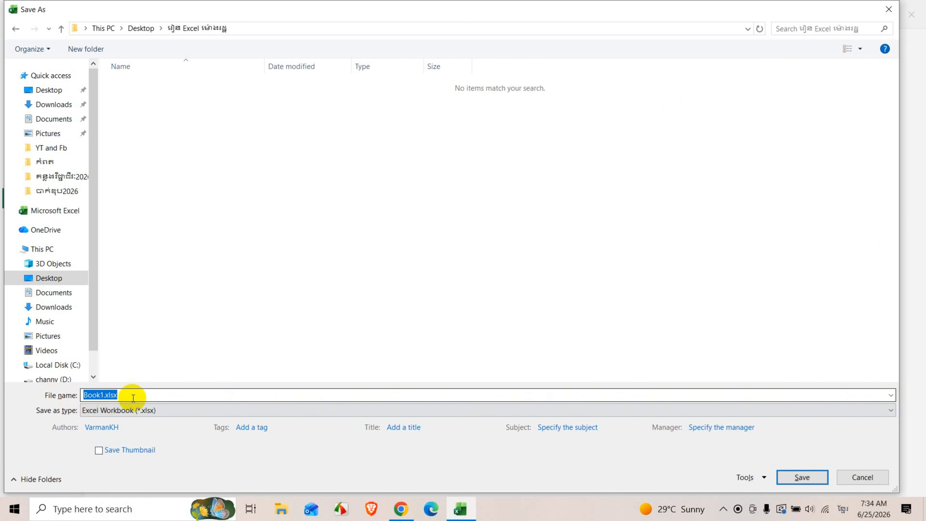
{"action": "left_click", "coordinate": [107, 395]}
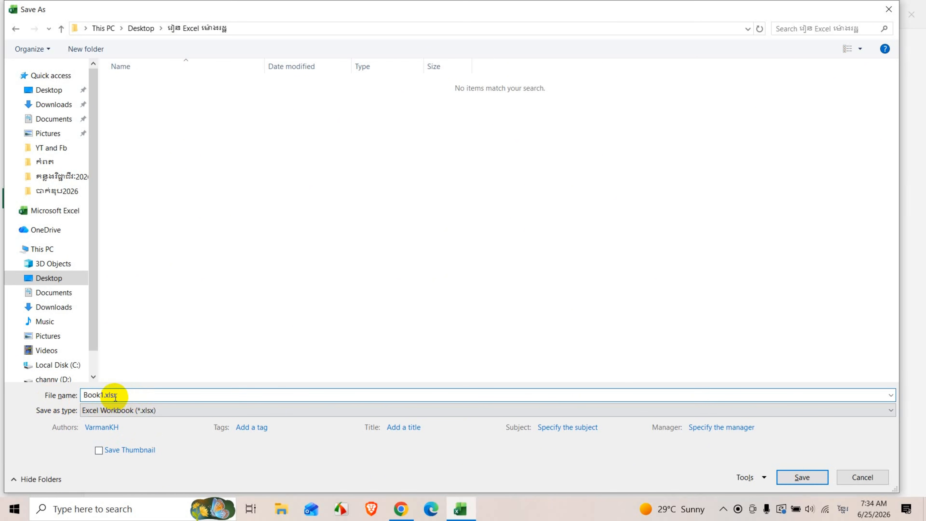
{"action": "left_click_drag", "start_coordinate": [124, 395], "coordinate": [41, 381]}
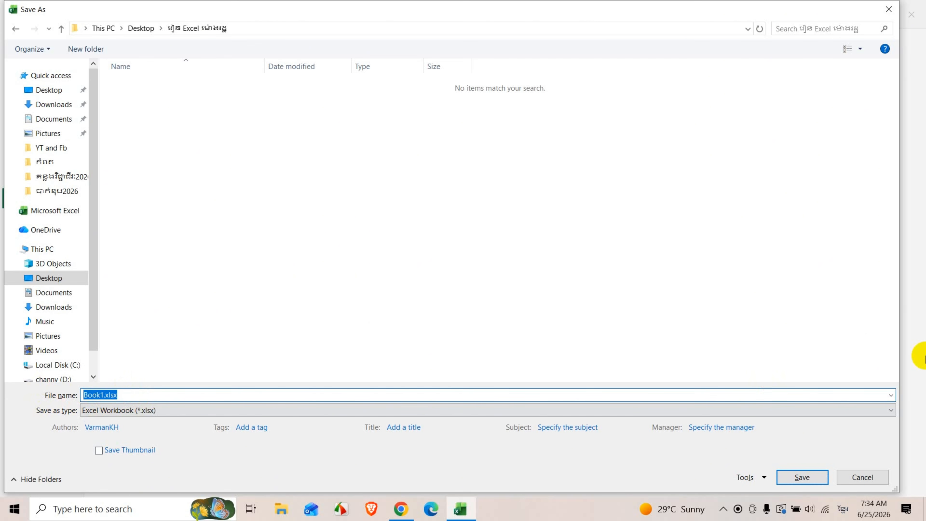
{"action": "type", "text": "រៀន"}
{"action": "type", "text": " េខ"}
{"action": "key", "text": "BackSpace"}
{"action": "key", "text": "BackSpace"}
{"action": "key", "text": "alt+shift"}
{"action": "type", "text": "excel"}
{"action": "key", "text": "alt+shift"}
{"action": "type", "text": "ម៉ោងរដ្ឋ"}
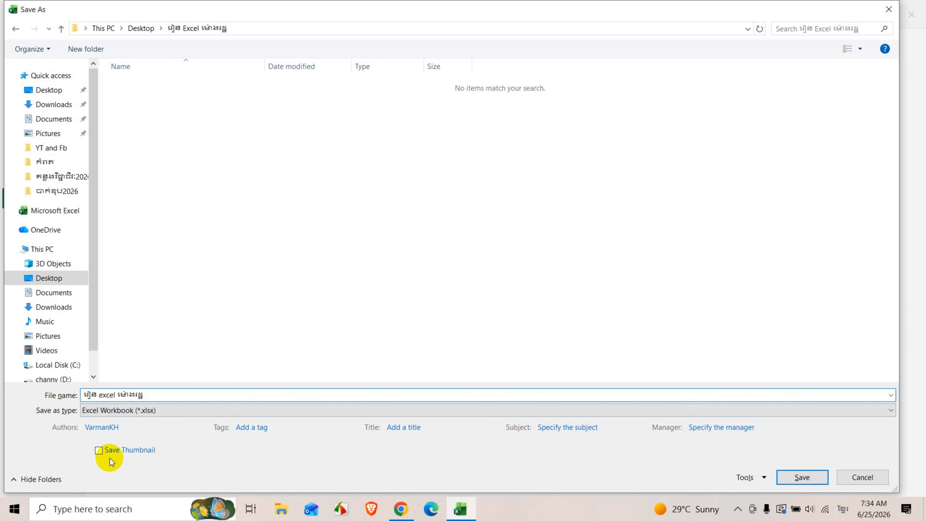
{"action": "left_click", "coordinate": [99, 451]}
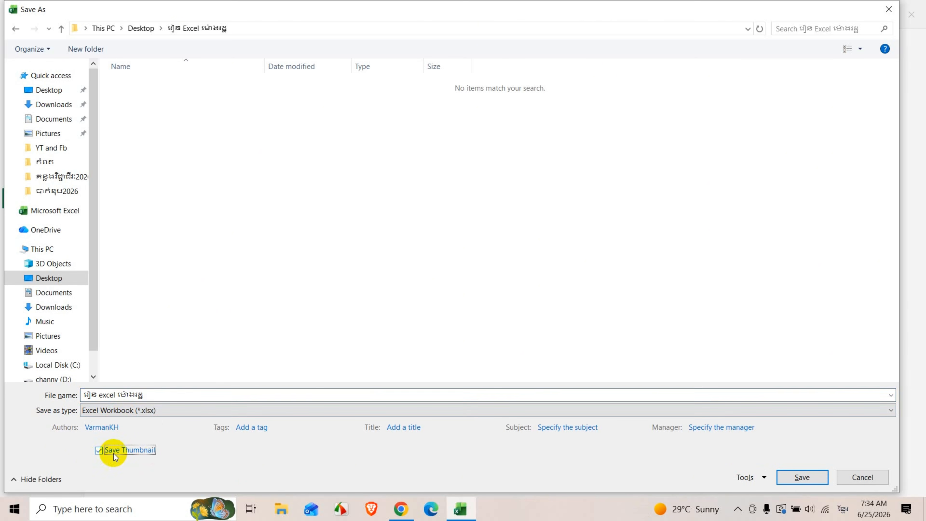
{"action": "left_click", "coordinate": [805, 481]}
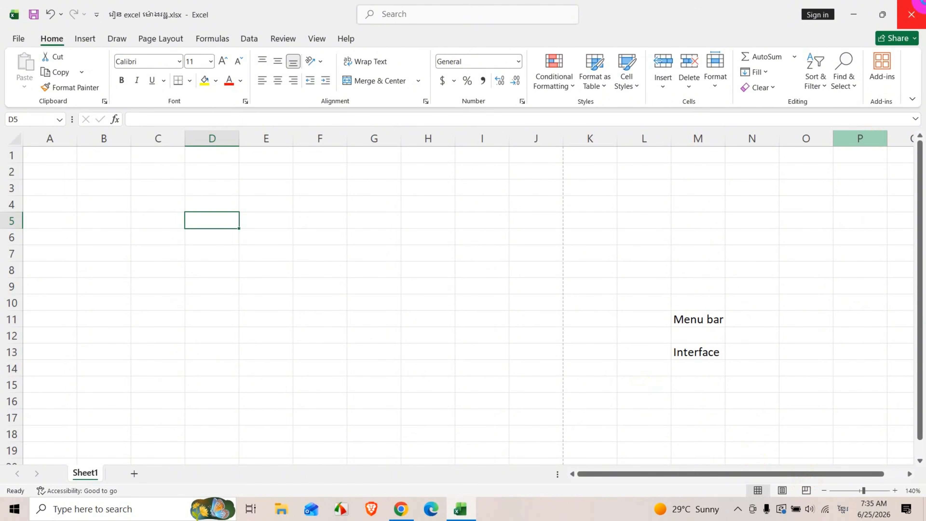
- Close the workbook, switch to File Explorer, and open the "រៀន Excel ម៉ោងរដ្ឋ" folder on the Desktop
{"action": "left_click", "coordinate": [916, 9]}
{"action": "left_click", "coordinate": [916, 9]}
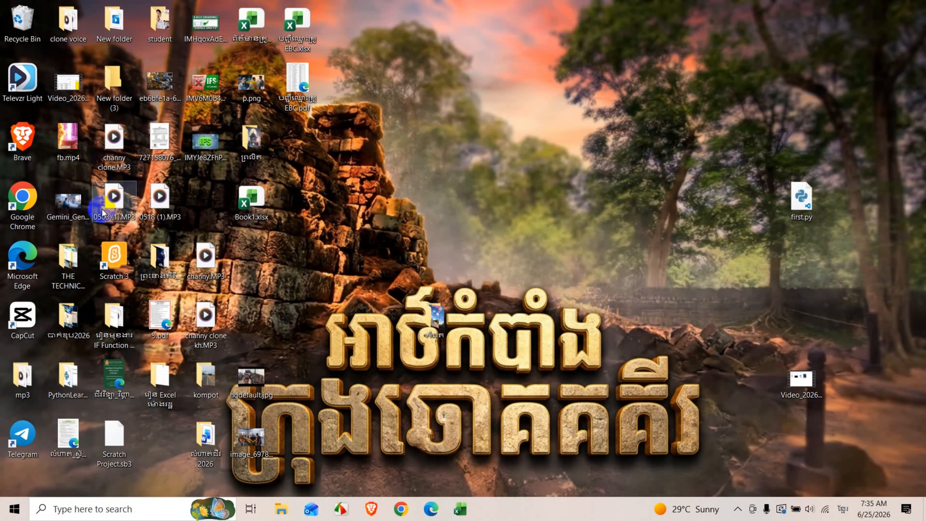
{"action": "left_click", "coordinate": [281, 509]}
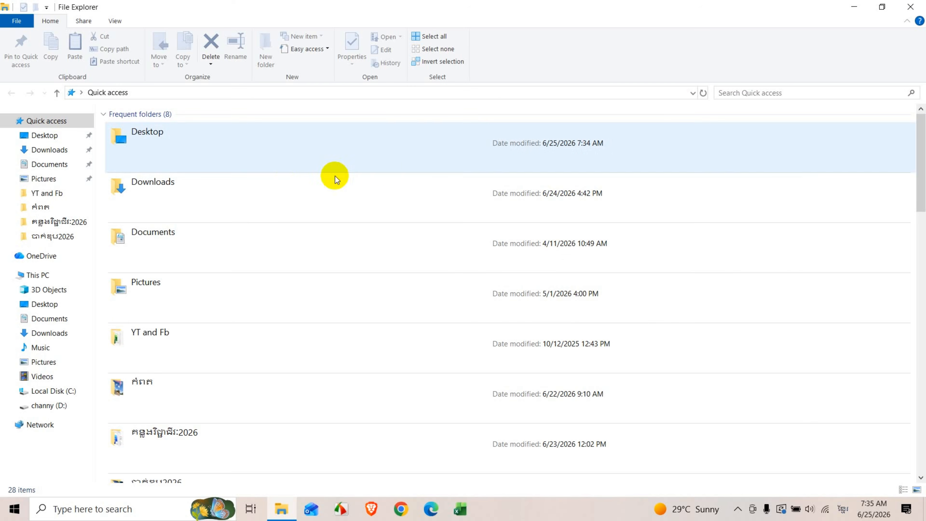
{"action": "left_click", "coordinate": [27, 132]}
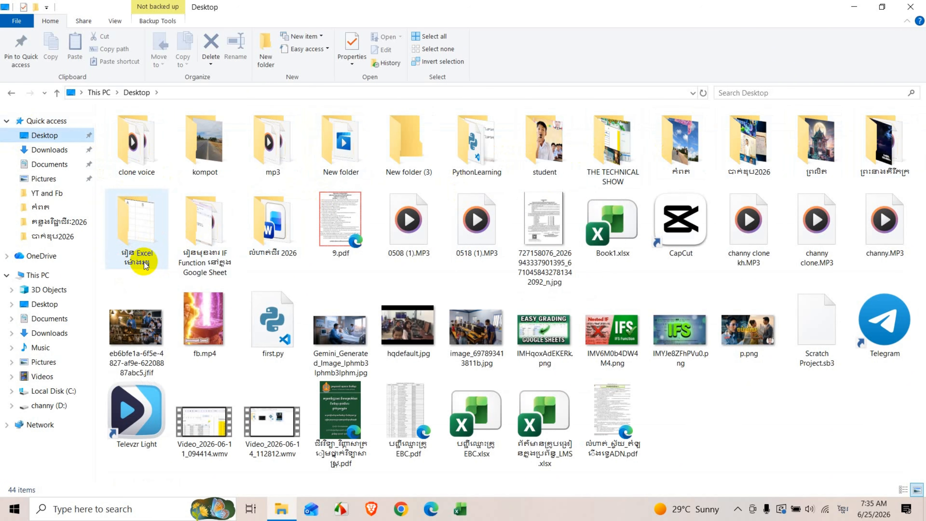
{"action": "left_click", "coordinate": [142, 240]}
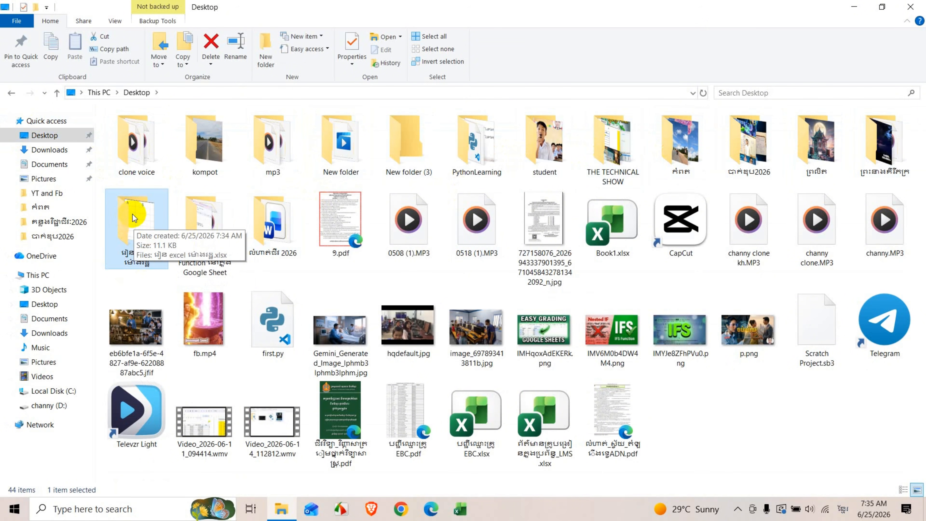
{"action": "double_click", "coordinate": [133, 217]}
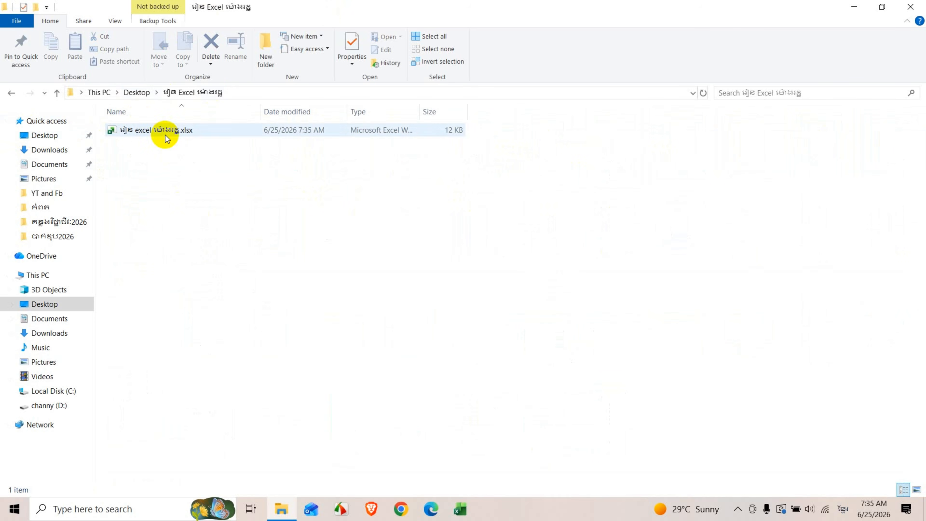
- Show the folder's contents as extra large icons and open the saved workbook
{"action": "left_click", "coordinate": [116, 21]}
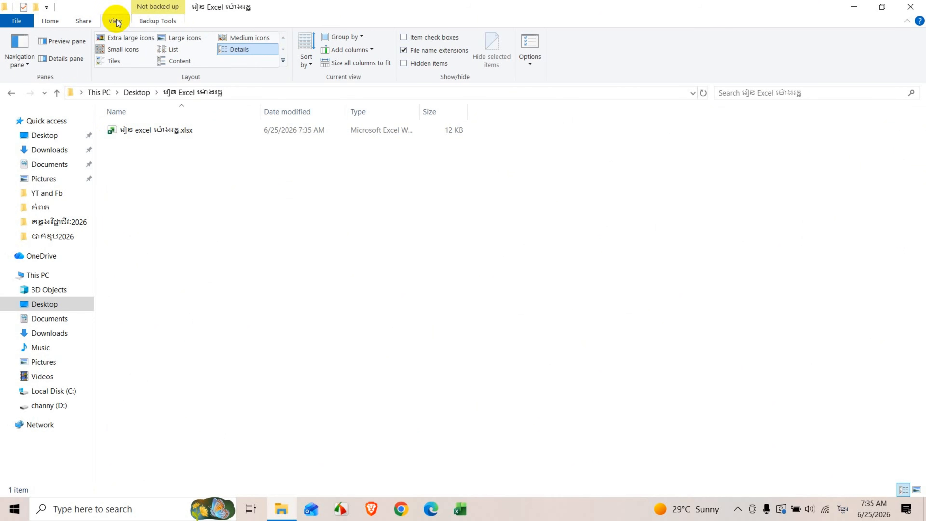
{"action": "left_click", "coordinate": [144, 38]}
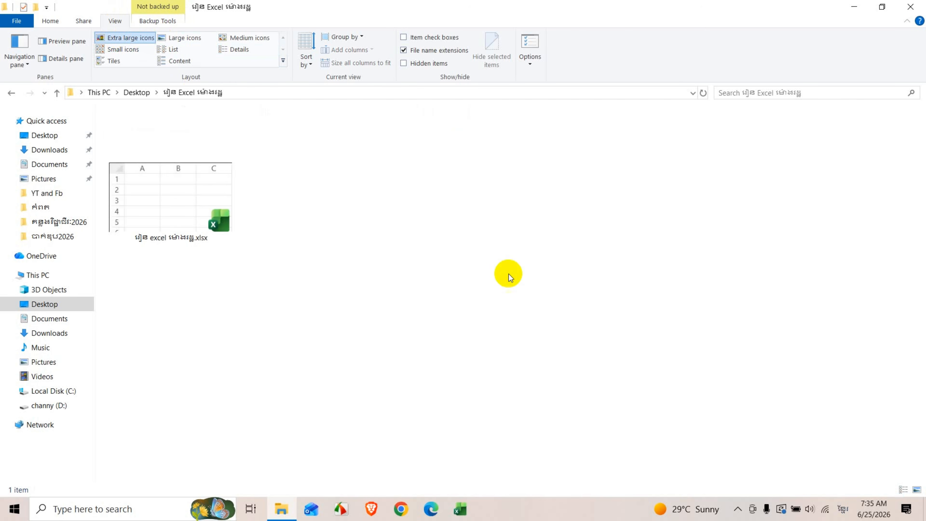
{"action": "double_click", "coordinate": [168, 195]}
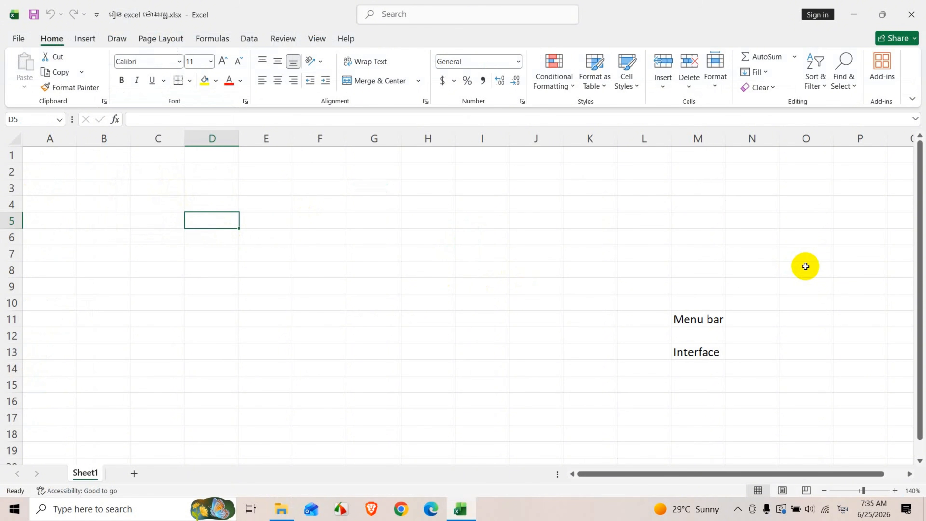
- Clear the "Menu bar" and "Interface" labels from cells M11:M14
{"action": "left_click_drag", "start_coordinate": [693, 315], "coordinate": [688, 364]}
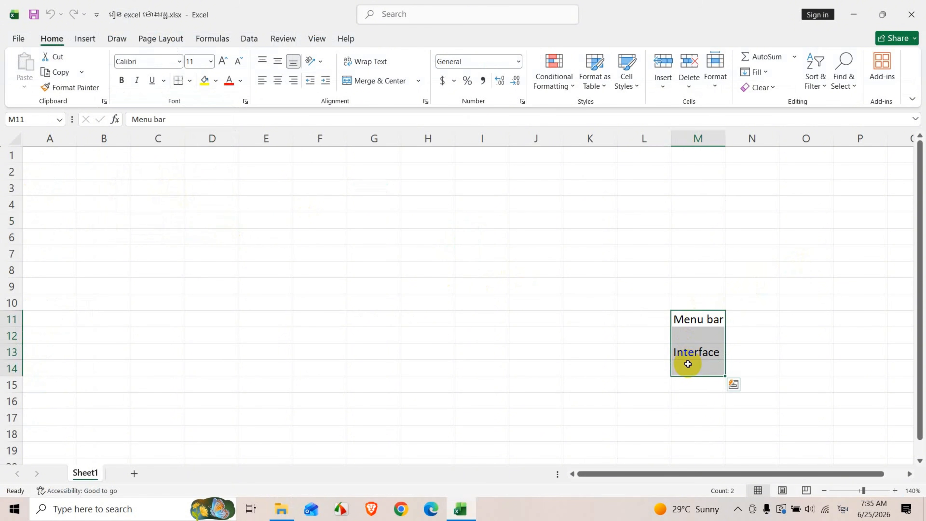
{"action": "key", "text": "Delete"}
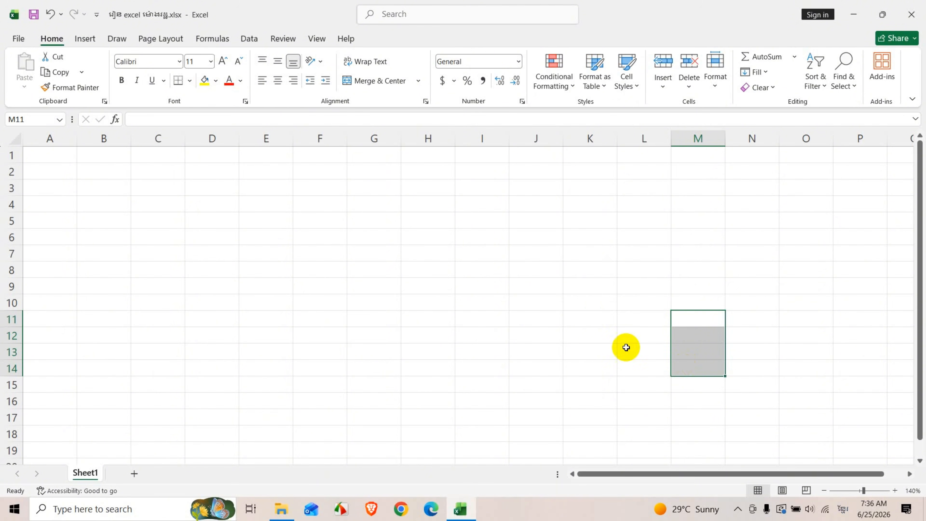
- Switch the keyboard language to English and enter "N" in cell A1
{"action": "left_click", "coordinate": [335, 330]}
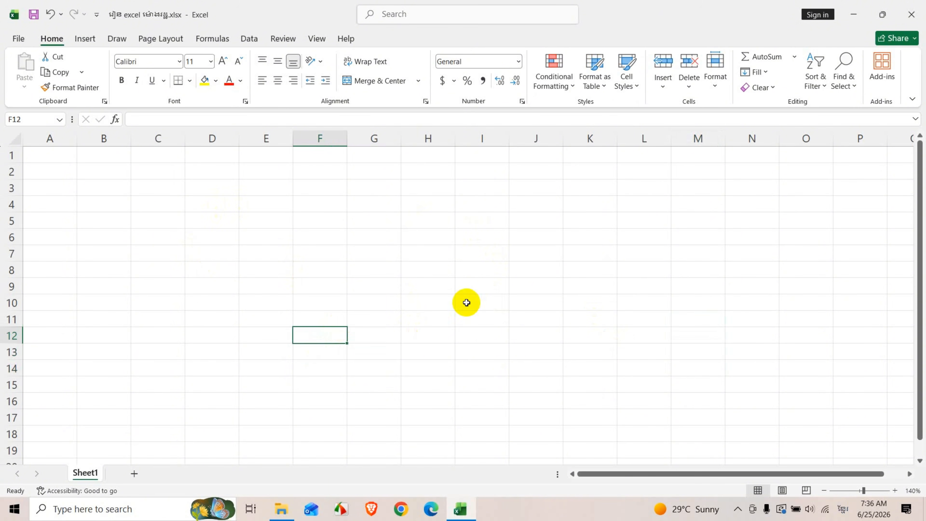
{"action": "left_click", "coordinate": [152, 228]}
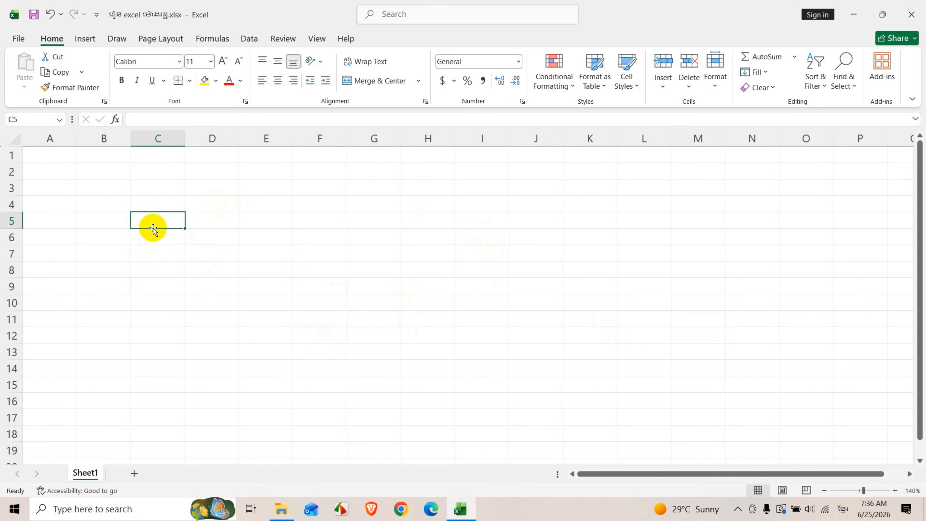
{"action": "left_click", "coordinate": [59, 153]}
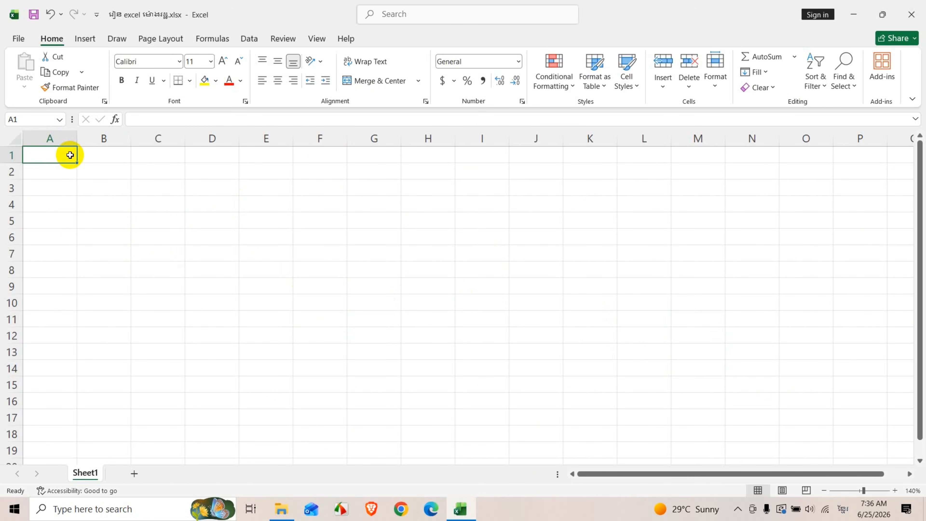
{"action": "key", "text": "alt+shift"}
{"action": "type", "text": "N"}
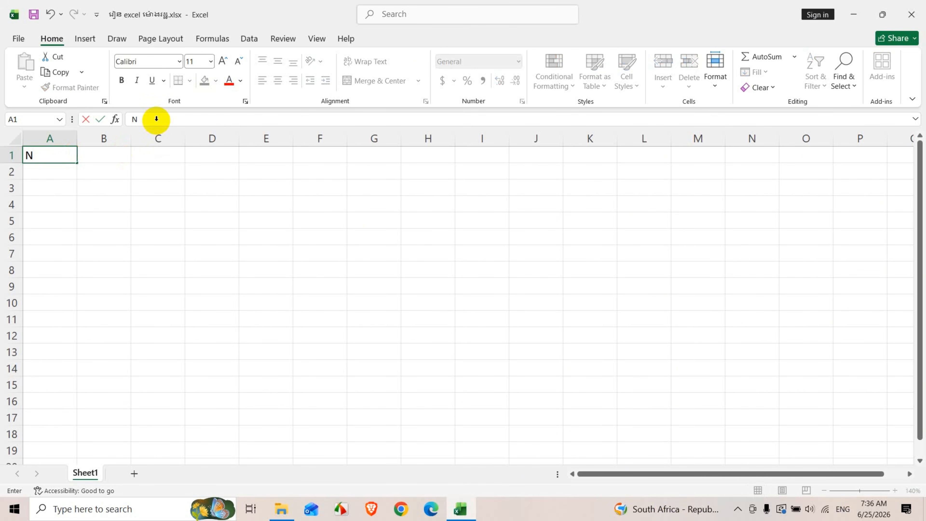
{"action": "left_click", "coordinate": [653, 384]}
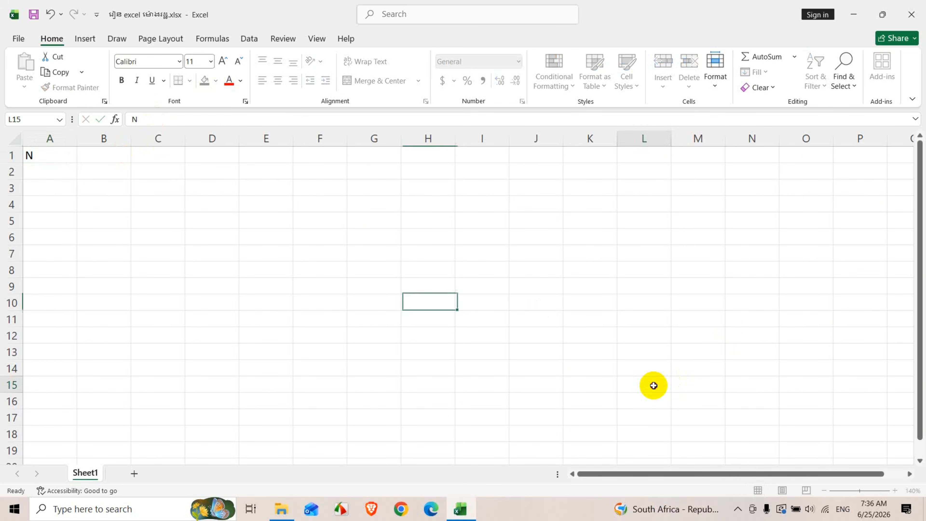
- Zoom the worksheet to 200% and extend the text in cell A1 to "Nº"
{"action": "left_click", "coordinate": [895, 490]}
{"action": "left_click", "coordinate": [895, 491]}
{"action": "left_click", "coordinate": [896, 490]}
{"action": "left_click", "coordinate": [895, 491]}
{"action": "left_click", "coordinate": [896, 490]}
{"action": "scroll", "coordinate": [351, 350], "scroll_direction": "up", "scroll_amount": 1}
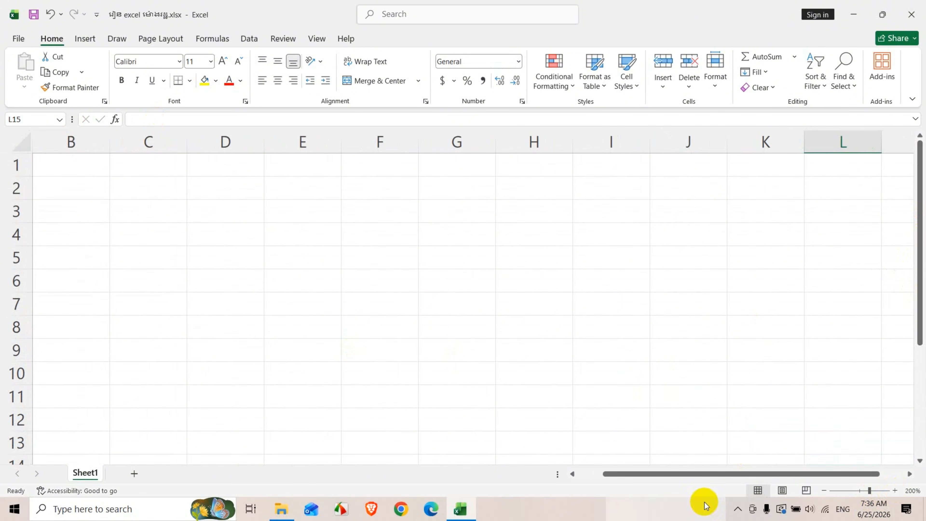
{"action": "left_click_drag", "start_coordinate": [641, 472], "coordinate": [523, 455]}
{"action": "double_click", "coordinate": [67, 169]}
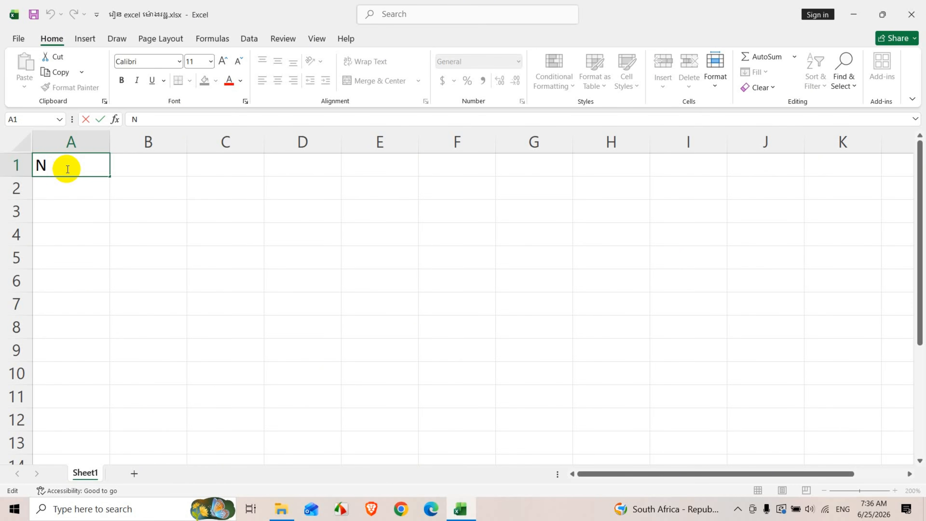
{"action": "type", "text": "º"}
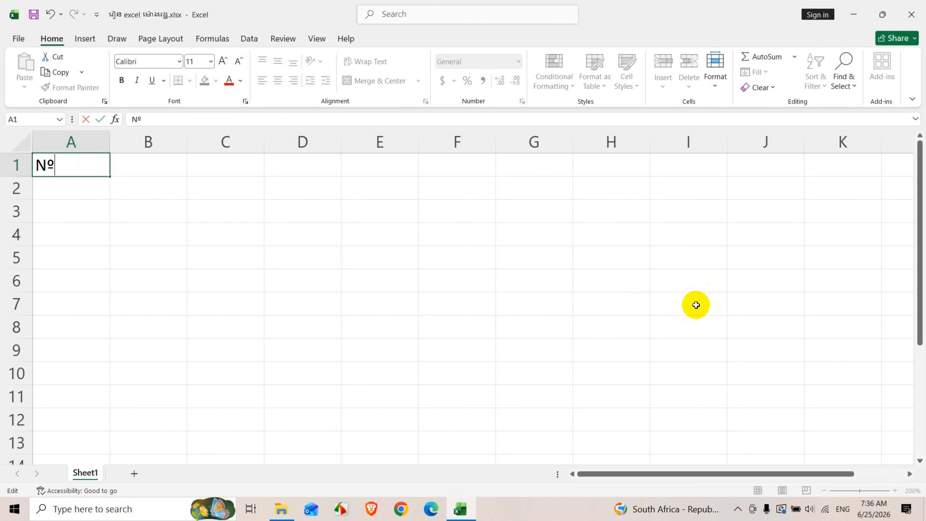
- Launch Word by running "winword" and create a blank document
{"action": "key", "text": "super+r"}
{"action": "type", "text": "win"}
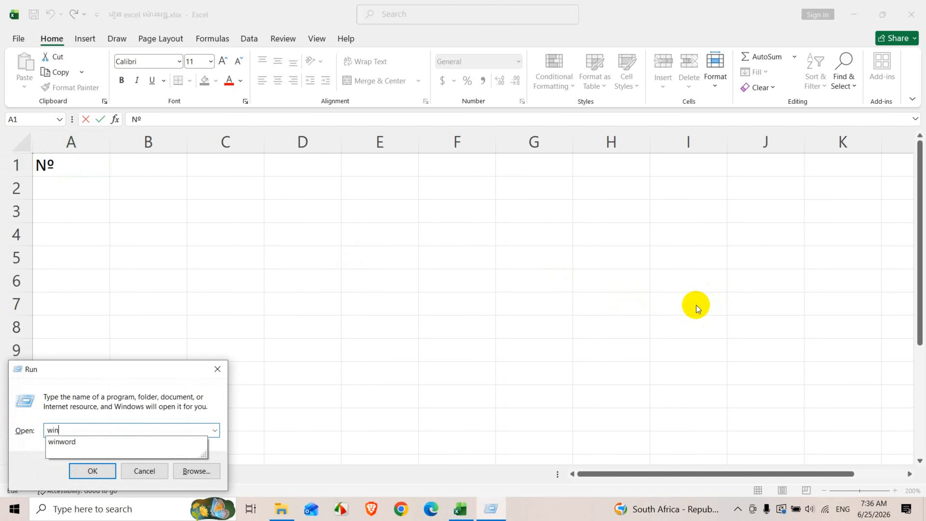
{"action": "type", "text": "word"}
{"action": "key", "text": "Return"}
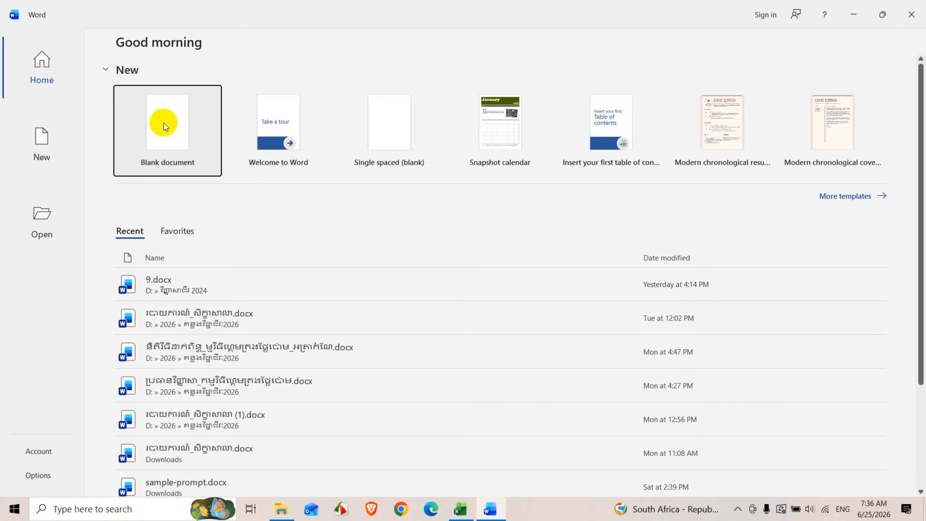
{"action": "left_click", "coordinate": [182, 139]}
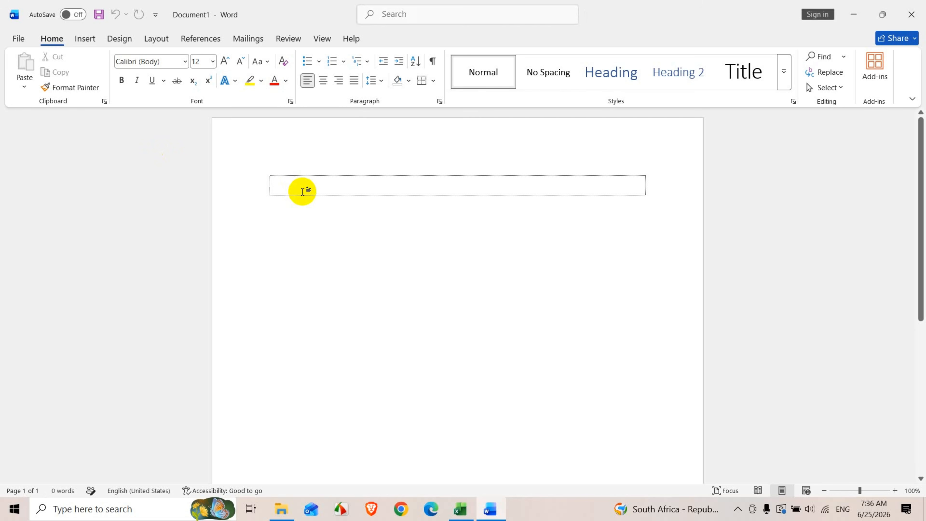
- Write the symbol code note "ALT+167" on the first line of the blank document
{"action": "scroll", "coordinate": [302, 191], "scroll_direction": "down", "scroll_amount": 7, "text": "ctrl"}
{"action": "scroll", "coordinate": [303, 191], "scroll_direction": "up", "scroll_amount": 17, "text": "ctrl"}
{"action": "scroll", "coordinate": [302, 191], "scroll_direction": "up", "scroll_amount": 4, "text": "ctrl"}
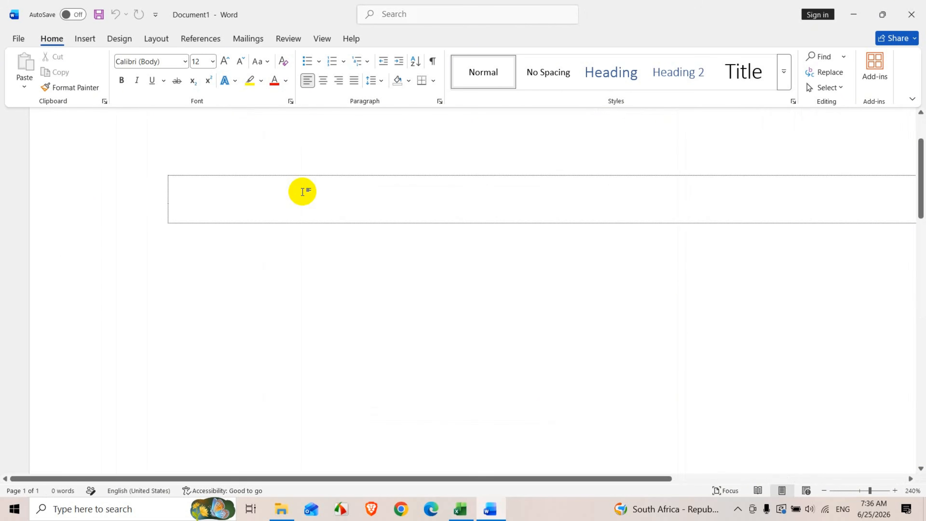
{"action": "key", "text": "alt"}
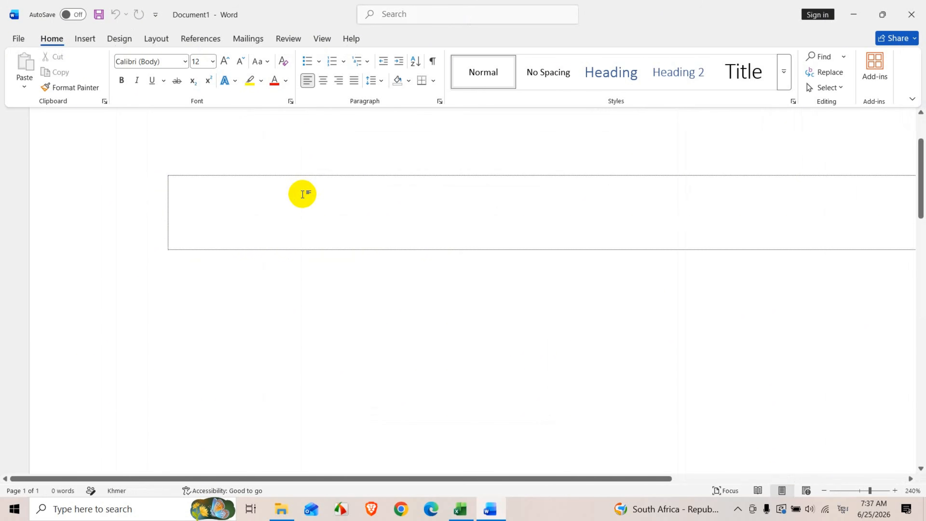
{"action": "key", "text": "alt+shift"}
{"action": "key", "text": "alt"}
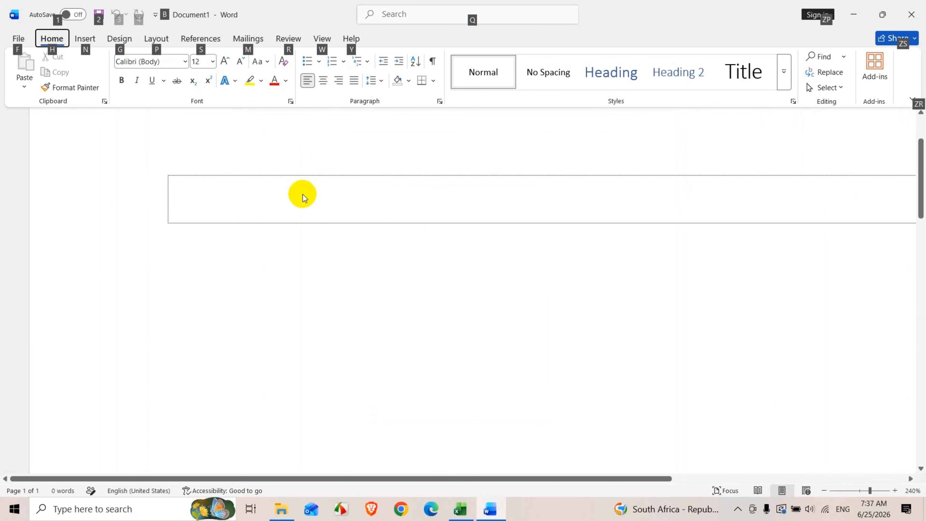
{"action": "left_click", "coordinate": [230, 198]}
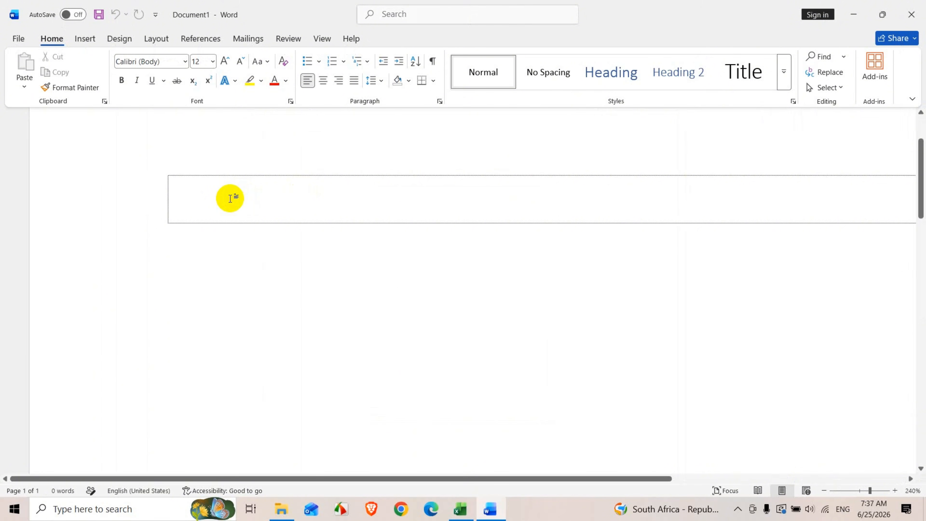
{"action": "key", "text": "alt"}
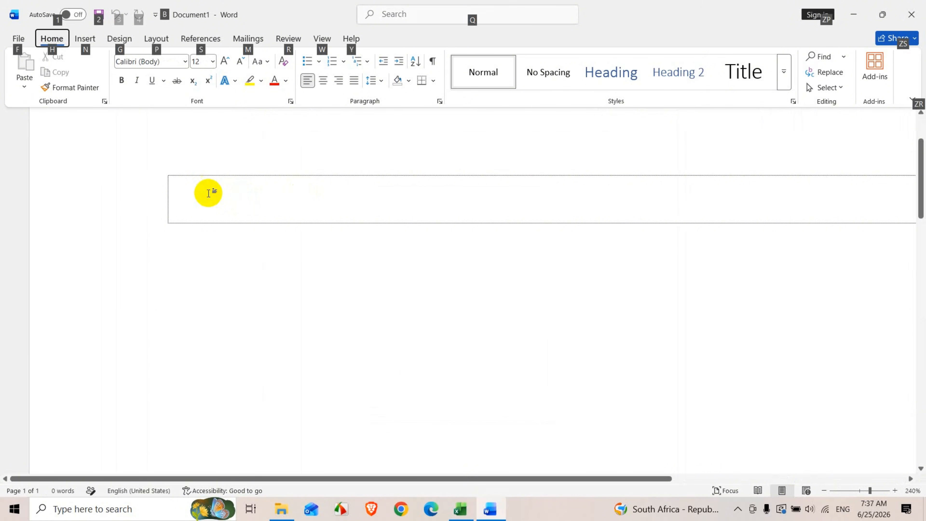
{"action": "left_click", "coordinate": [237, 205]}
{"action": "type", "text": "A"}
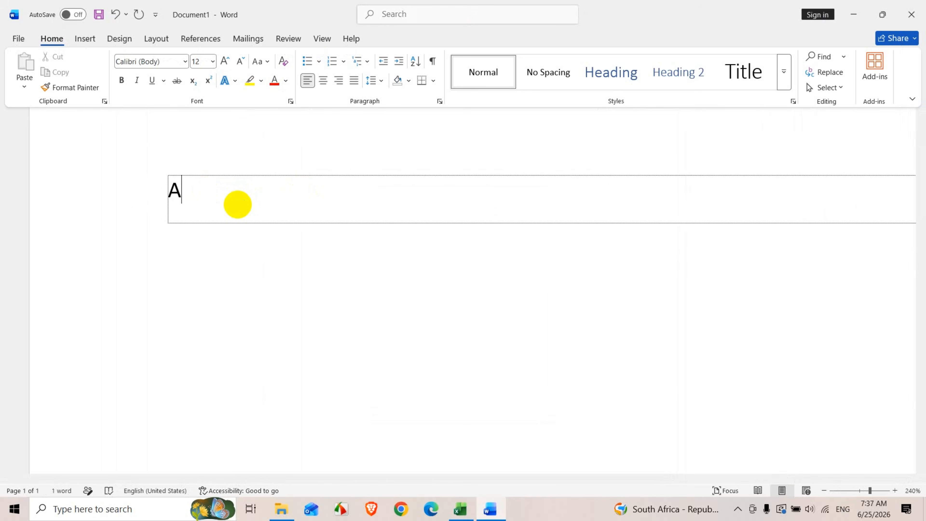
{"action": "type", "text": "LT+167"}
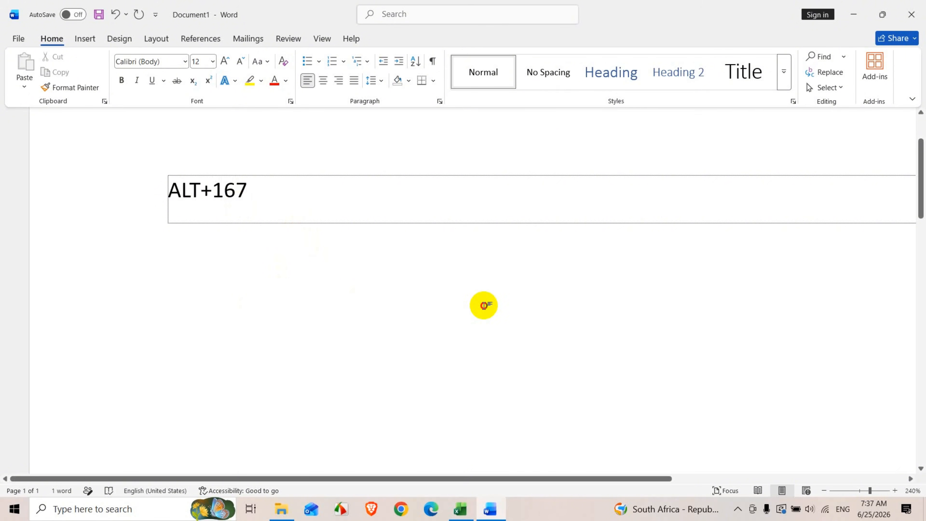
- Switch back to Excel, commit the "Nº" entry in cell A1, and check it against the code note in Word
{"action": "left_click", "coordinate": [460, 509]}
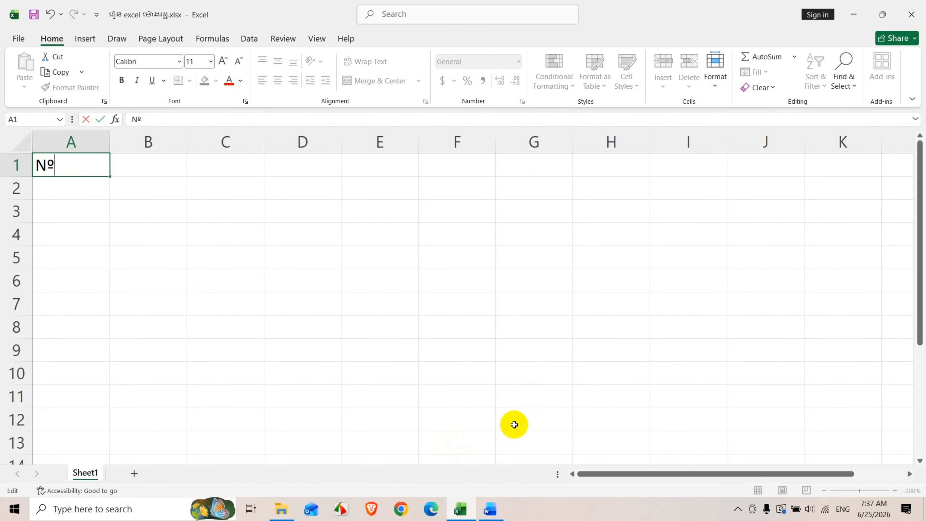
{"action": "left_click", "coordinate": [529, 401]}
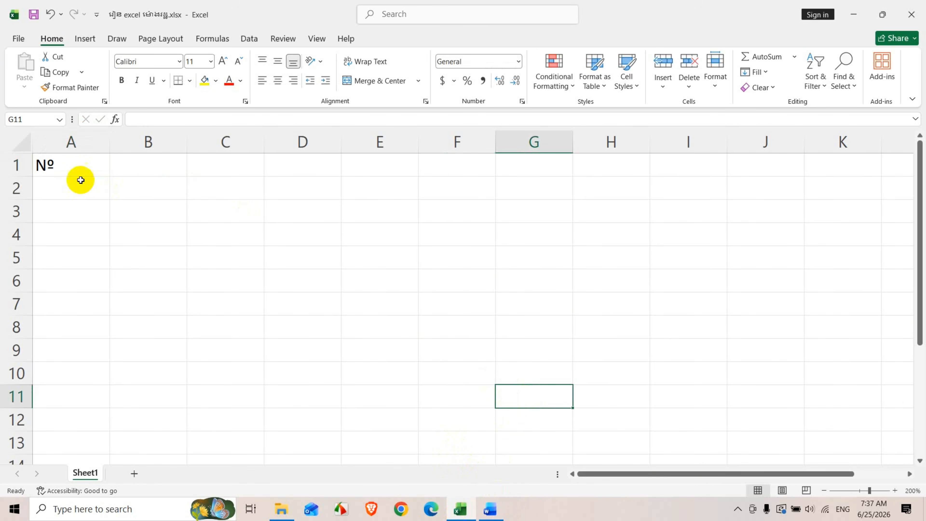
{"action": "left_click", "coordinate": [64, 167]}
{"action": "left_click", "coordinate": [494, 514]}
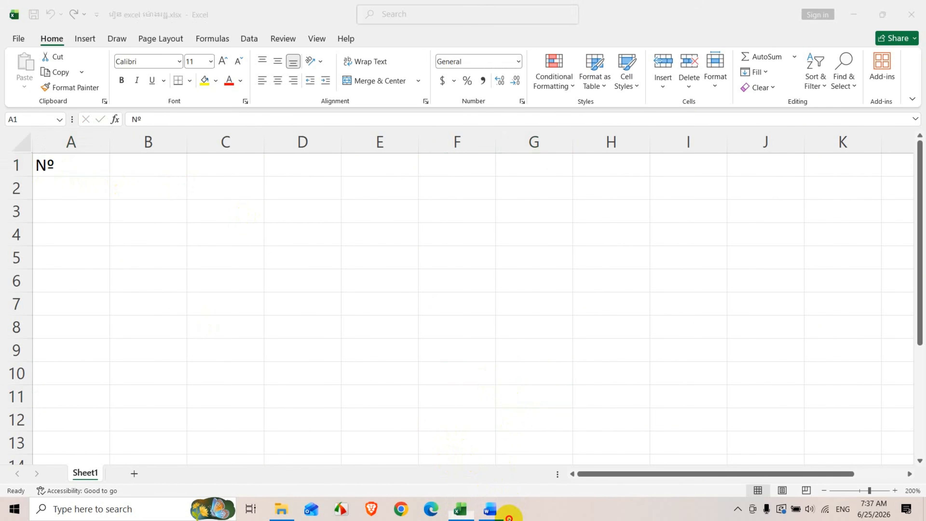
{"action": "left_click", "coordinate": [490, 509]}
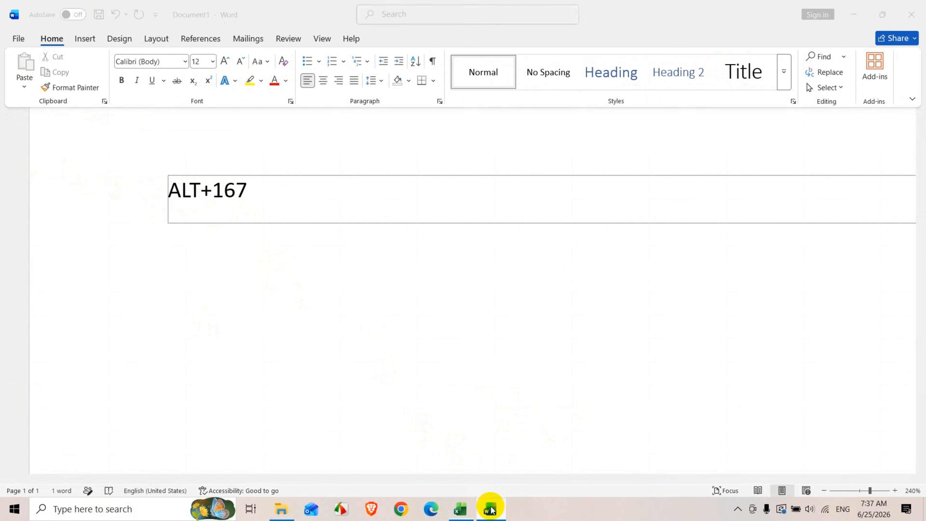
{"action": "left_click", "coordinate": [490, 509]}
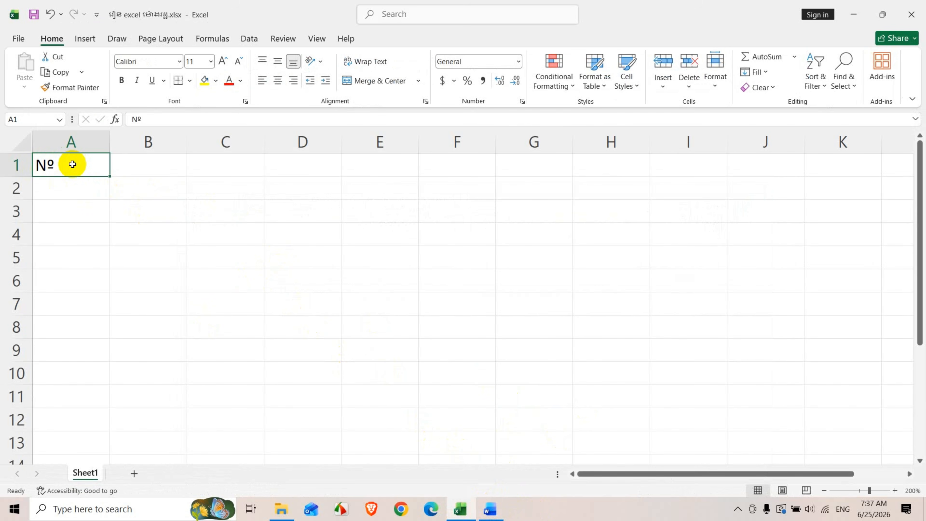
- Enter the column headers "Name" in cell B1 and "Sex" in cell C1
{"action": "left_click", "coordinate": [163, 165]}
{"action": "type", "text": "N"}
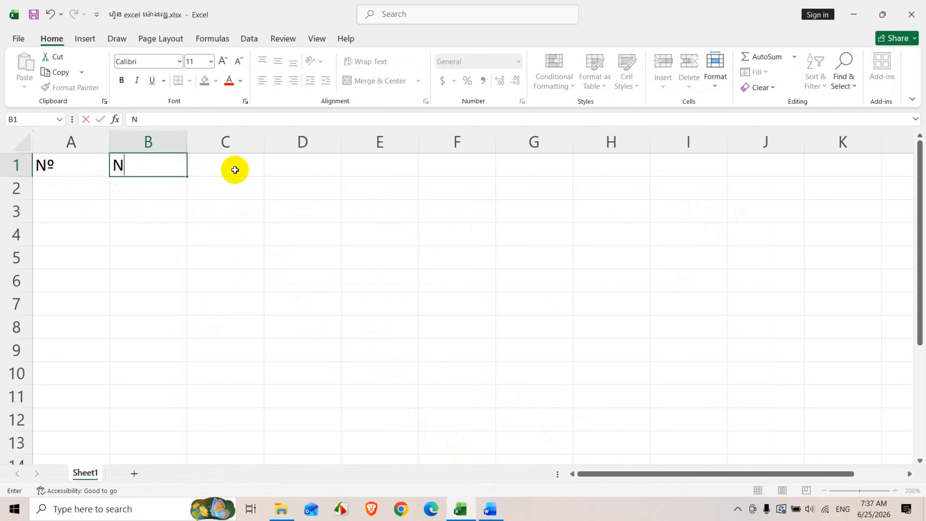
{"action": "type", "text": "ame"}
{"action": "left_click", "coordinate": [235, 170]}
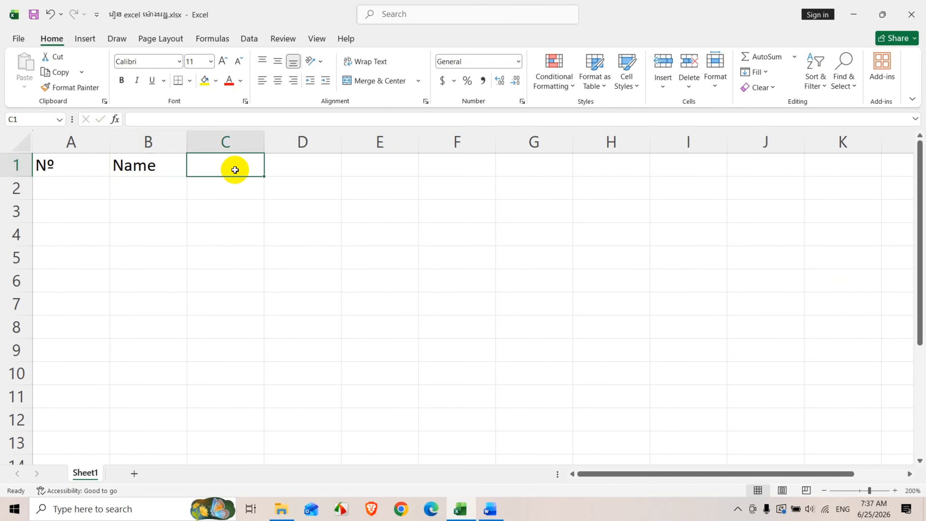
{"action": "type", "text": "Sex"}
{"action": "key", "text": "Tab"}
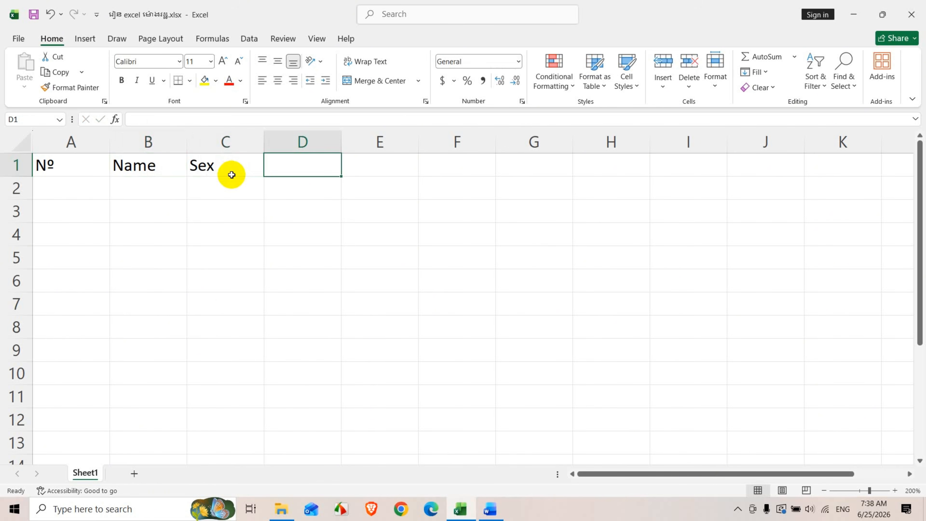
- Enter the column header "Date of Birth" in cell D1
{"action": "type", "text": "Dat"}
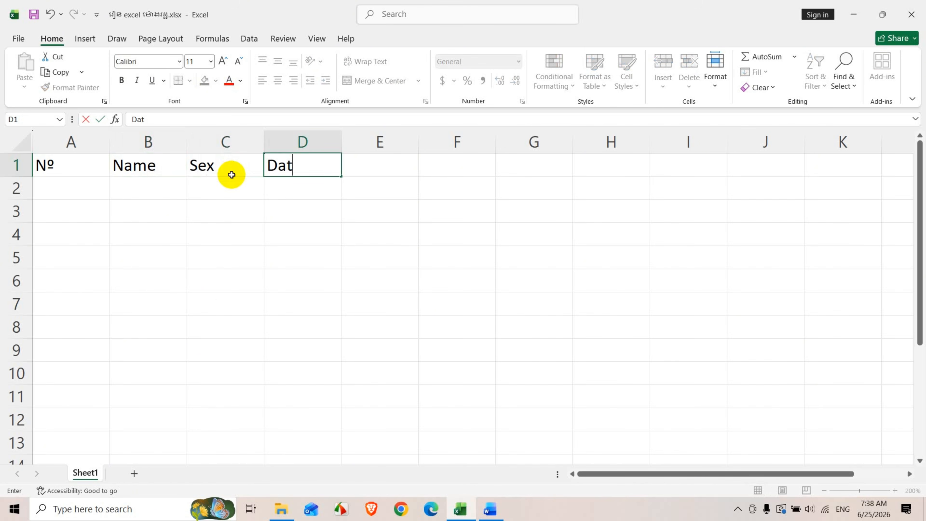
{"action": "type", "text": "e of"}
{"action": "type", "text": " Bei"}
{"action": "key", "text": "BackSpace"}
{"action": "key", "text": "BackSpace"}
{"action": "type", "text": "irth"}
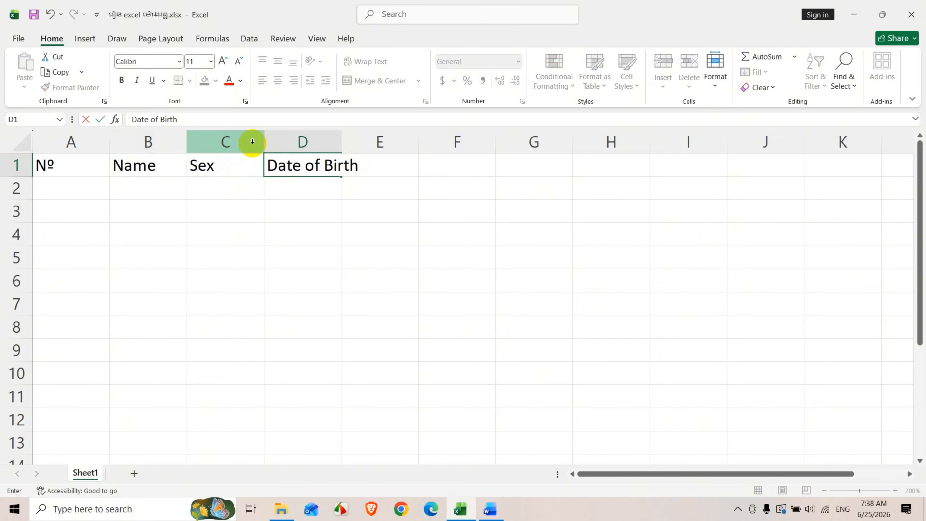
{"action": "key", "text": "Tab"}
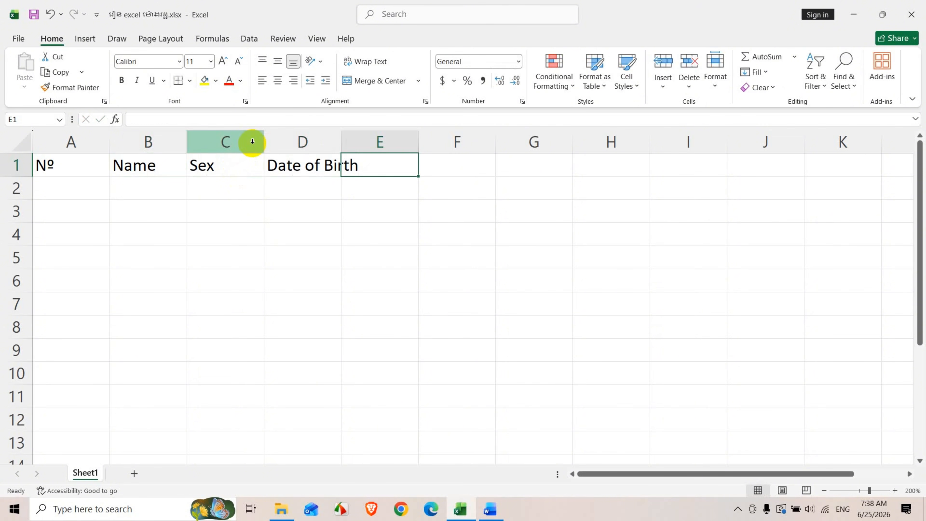
- Widen column D to fit its "Date of Birth" header, and widen the empty column E beside it
{"action": "left_click", "coordinate": [494, 256]}
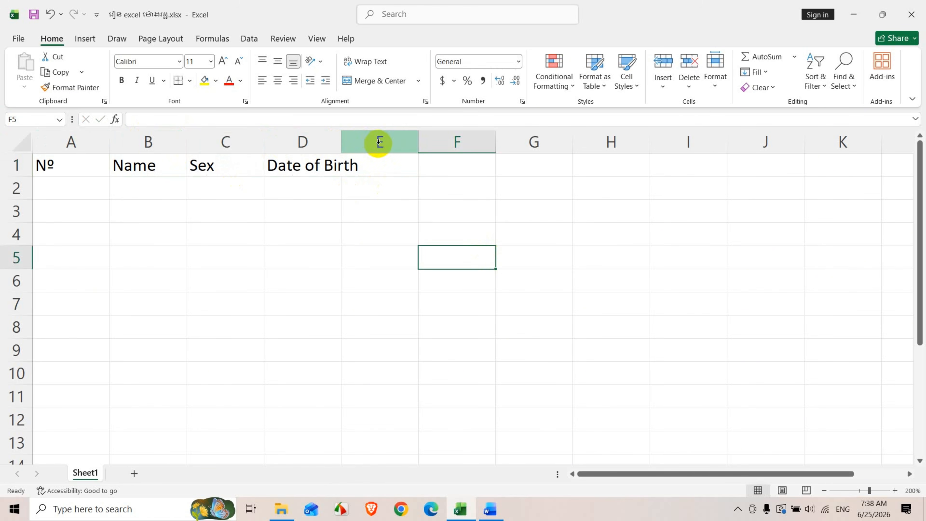
{"action": "left_click_drag", "start_coordinate": [339, 145], "coordinate": [379, 143]}
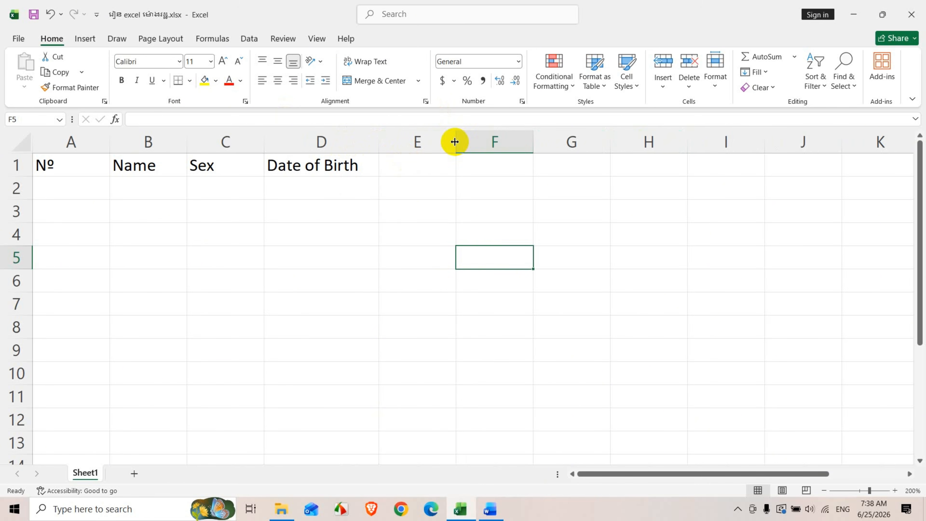
{"action": "left_click_drag", "start_coordinate": [455, 142], "coordinate": [488, 140]}
- Enter the column header "Date of Place" in cell E1
{"action": "left_click", "coordinate": [442, 167]}
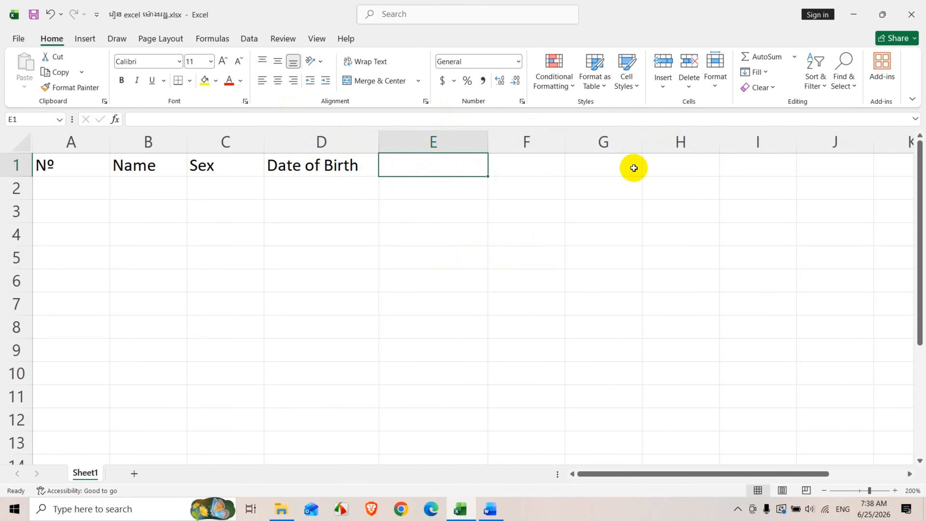
{"action": "type", "text": "Dat"}
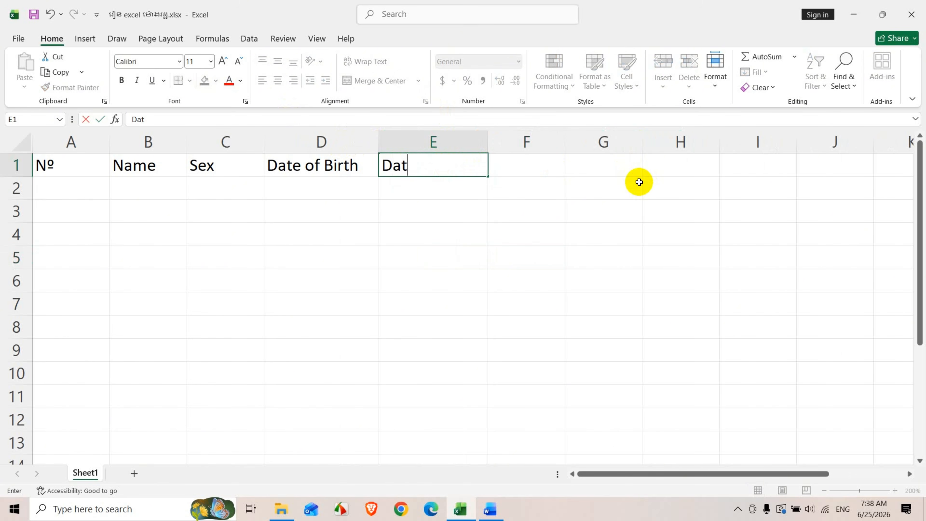
{"action": "type", "text": "e of Plasce"}
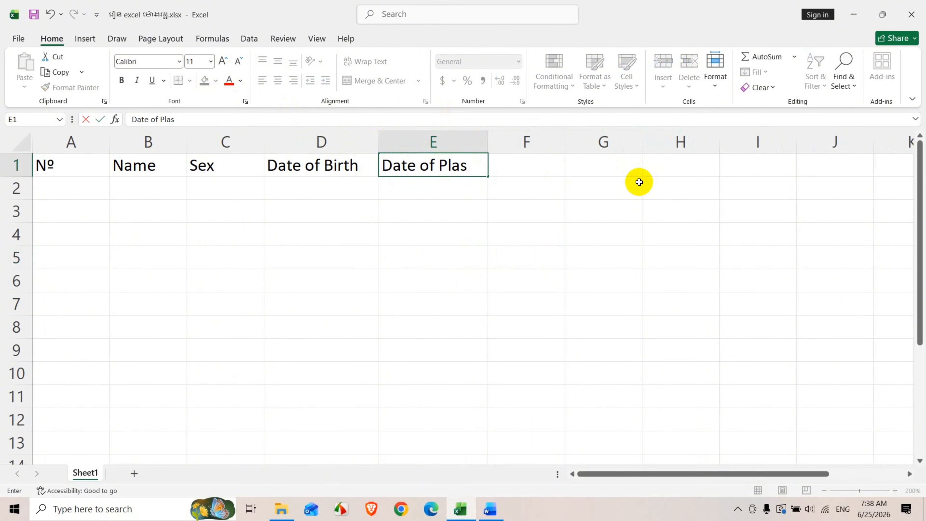
{"action": "key", "text": "BackSpace"}
{"action": "key", "text": "BackSpace"}
{"action": "key", "text": "BackSpace"}
{"action": "type", "text": "ce"}
{"action": "left_click", "coordinate": [631, 198]}
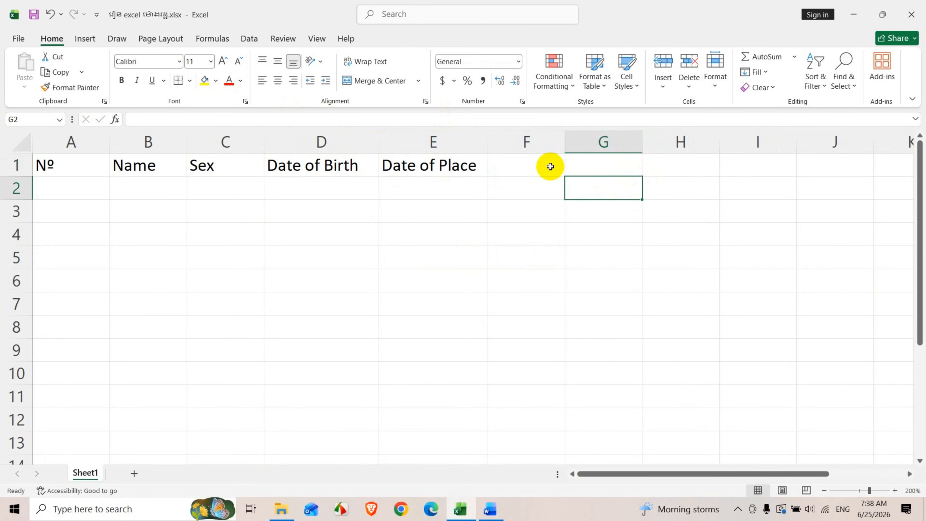
- Enter the column header "FatherName" in cell F1 and widen column F to fit it
{"action": "left_click", "coordinate": [547, 166]}
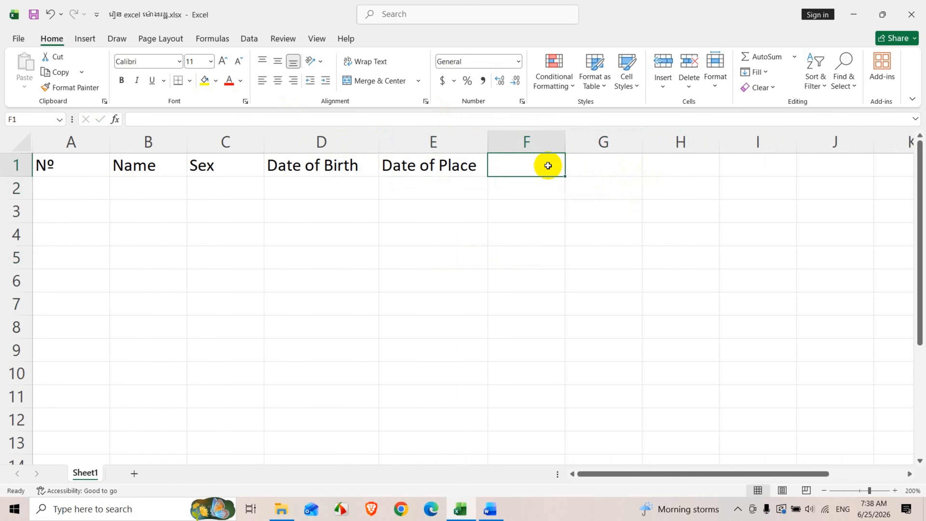
{"action": "type", "text": "Fath"}
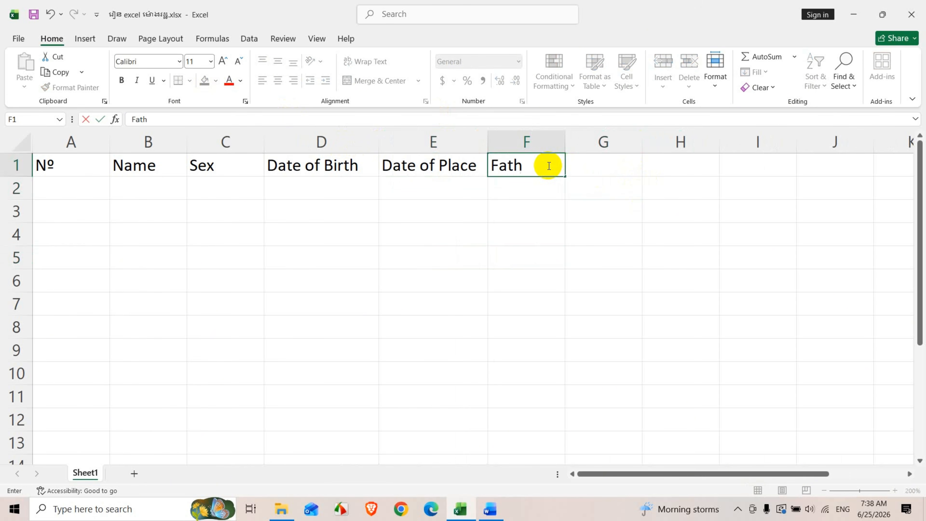
{"action": "type", "text": "erName"}
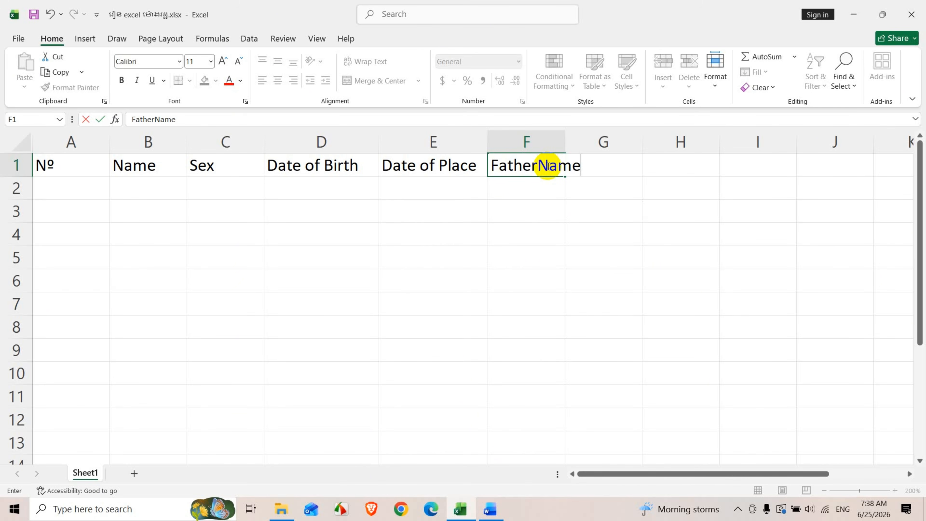
{"action": "left_click", "coordinate": [612, 205]}
{"action": "left_click_drag", "start_coordinate": [565, 143], "coordinate": [589, 145]}
- Enter the column header "Mother Name" in cell G1 and widen column G to fit it
{"action": "left_click", "coordinate": [631, 168]}
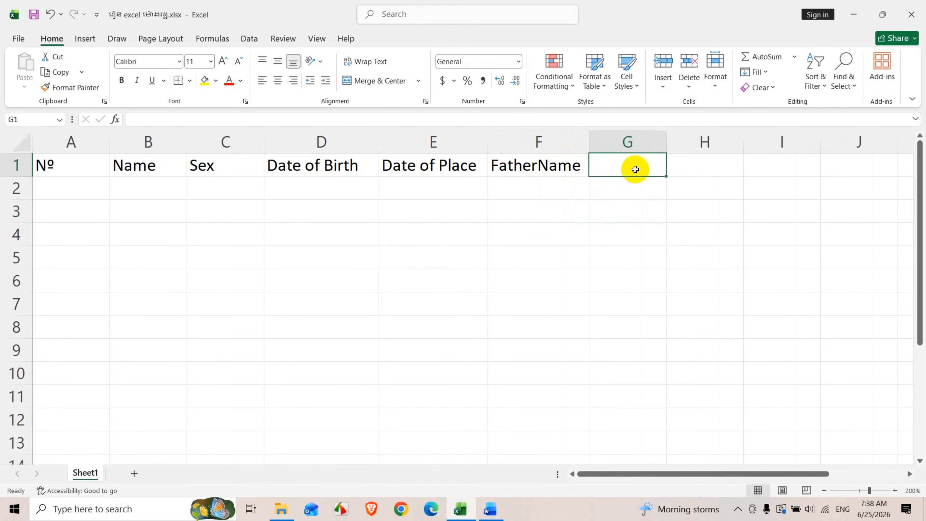
{"action": "type", "text": "Ma"}
{"action": "key", "text": "BackSpace"}
{"action": "type", "text": "o"}
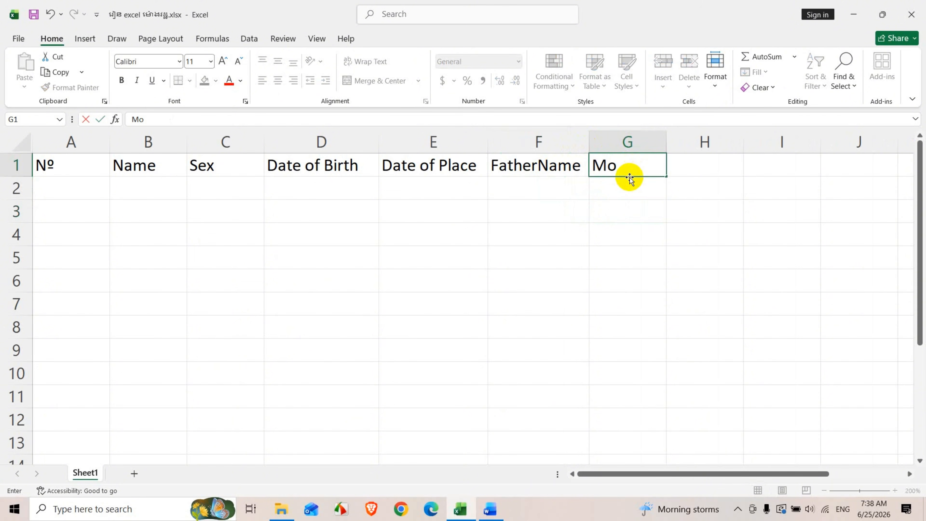
{"action": "type", "text": "ther Nma"}
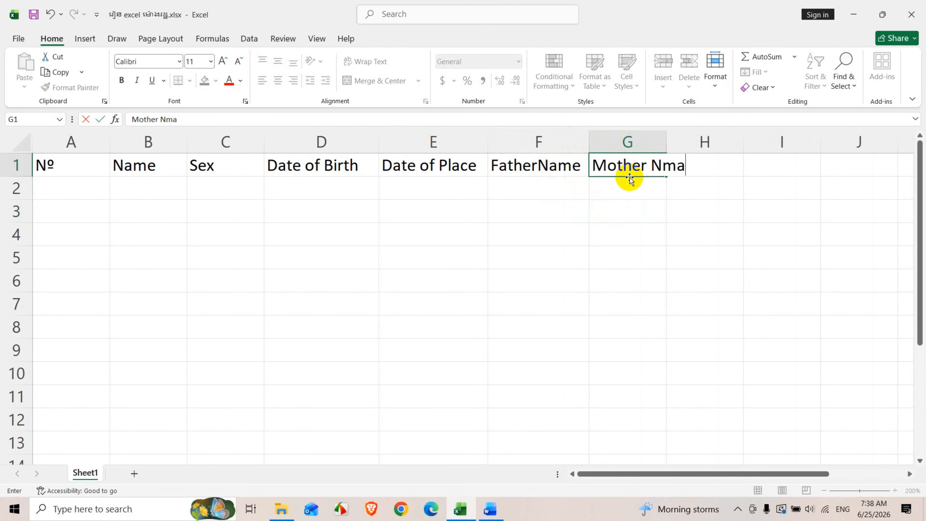
{"action": "key", "text": "BackSpace"}
{"action": "key", "text": "BackSpace"}
{"action": "type", "text": "nam"}
{"action": "key", "text": "BackSpace"}
{"action": "key", "text": "BackSpace"}
{"action": "key", "text": "BackSpace"}
{"action": "type", "text": "ame"}
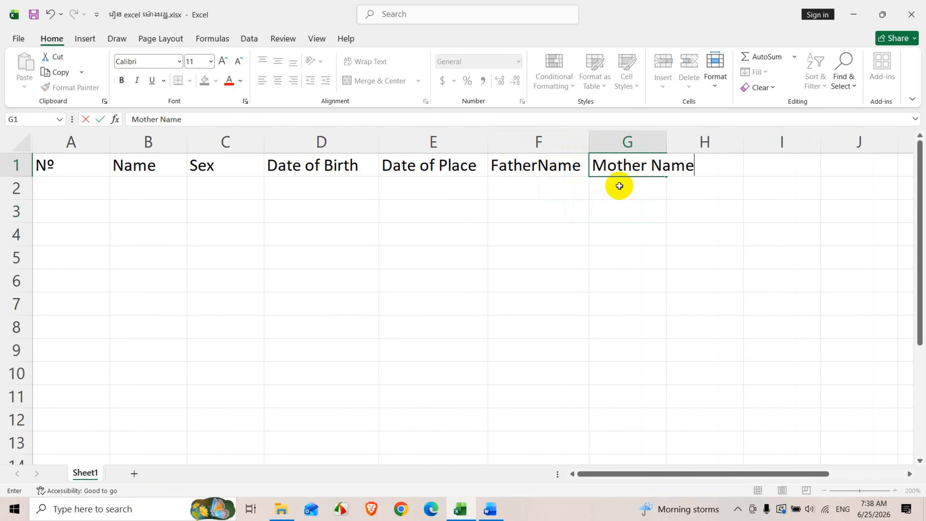
{"action": "left_click", "coordinate": [654, 211]}
{"action": "left_click_drag", "start_coordinate": [667, 142], "coordinate": [702, 141]}
- Enter the column headers "Phone" in cell H1 and "Other" in cell I1
{"action": "left_click", "coordinate": [746, 167]}
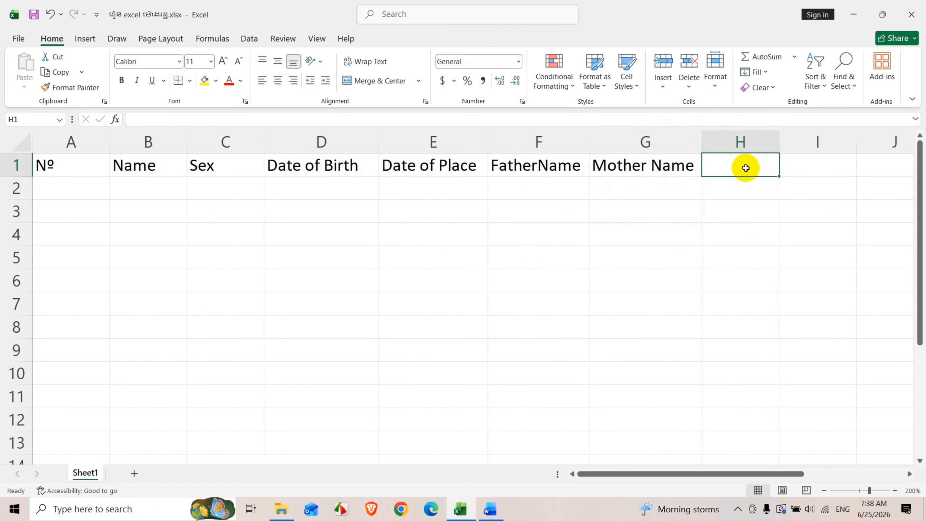
{"action": "type", "text": "Phone"}
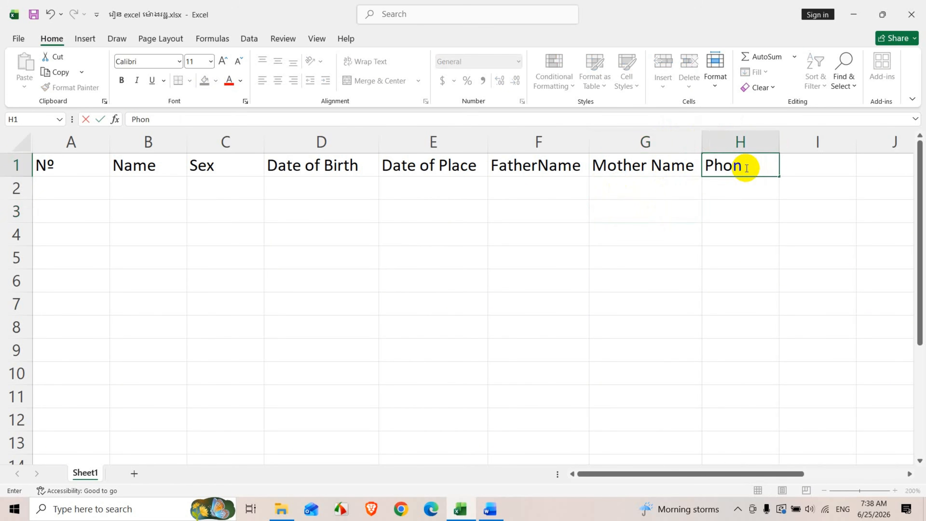
{"action": "left_click", "coordinate": [798, 168]}
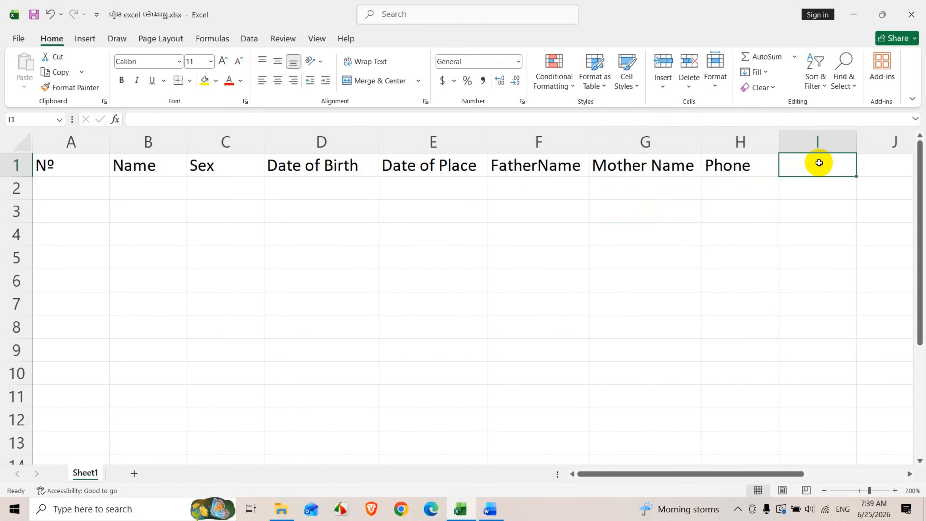
{"action": "type", "text": "ohter"}
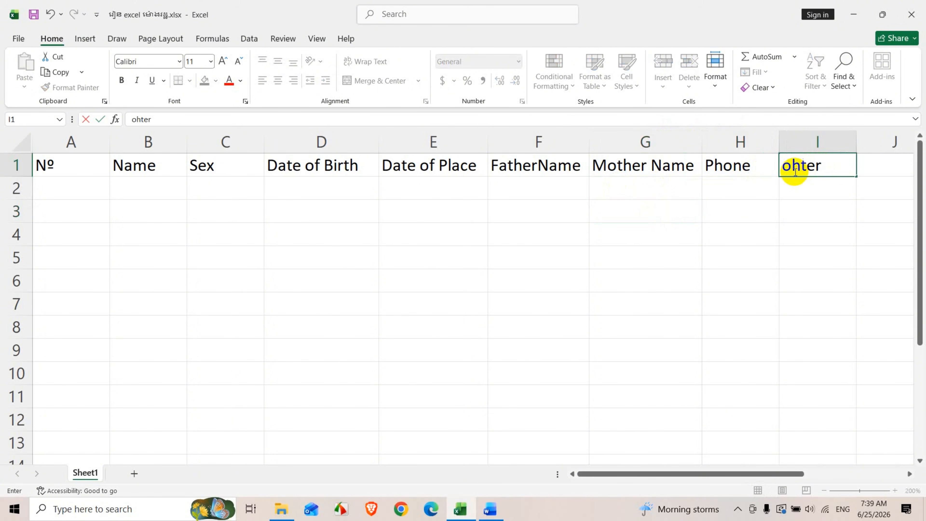
{"action": "left_click_drag", "start_coordinate": [794, 167], "coordinate": [778, 166]}
{"action": "type", "text": "O"}
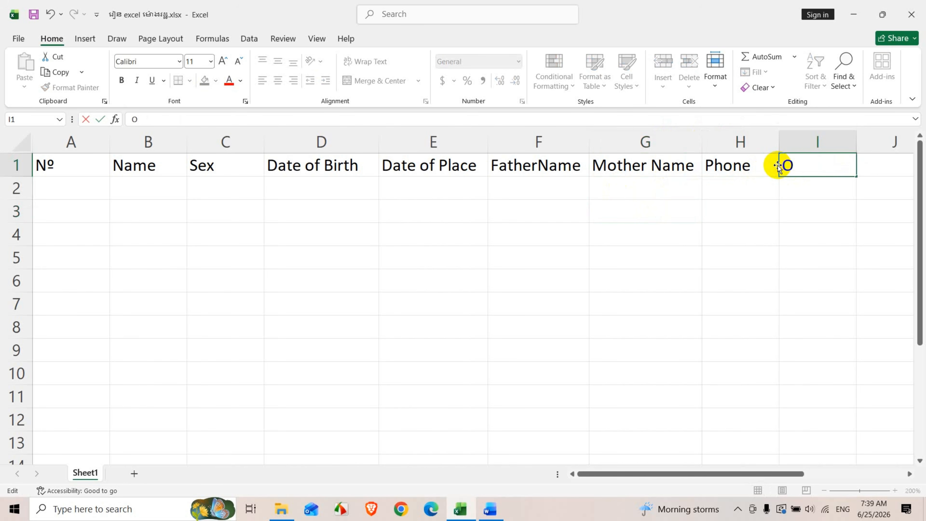
{"action": "type", "text": "ther"}
{"action": "key", "text": "Return"}
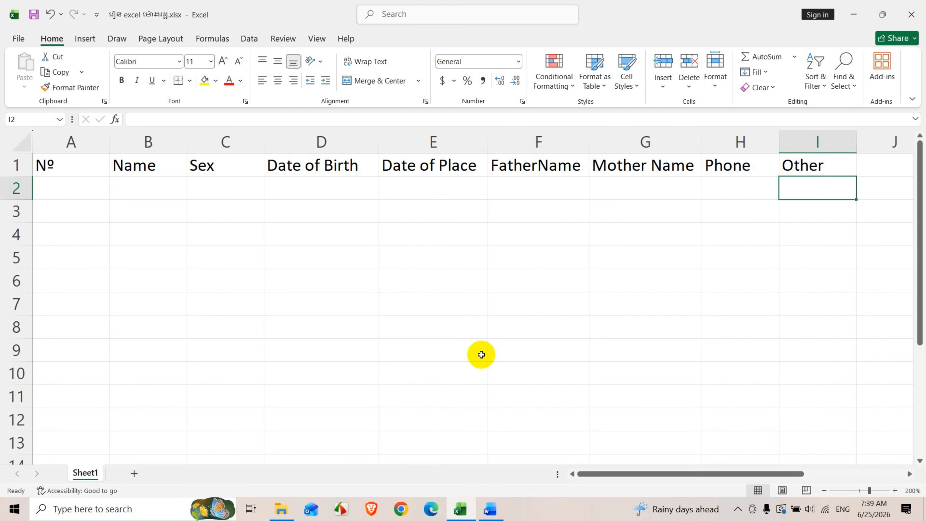
- Switch to the Word document and add a table row reading "CTRL+S=Save" below "ALT+167"
{"action": "left_click", "coordinate": [491, 509]}
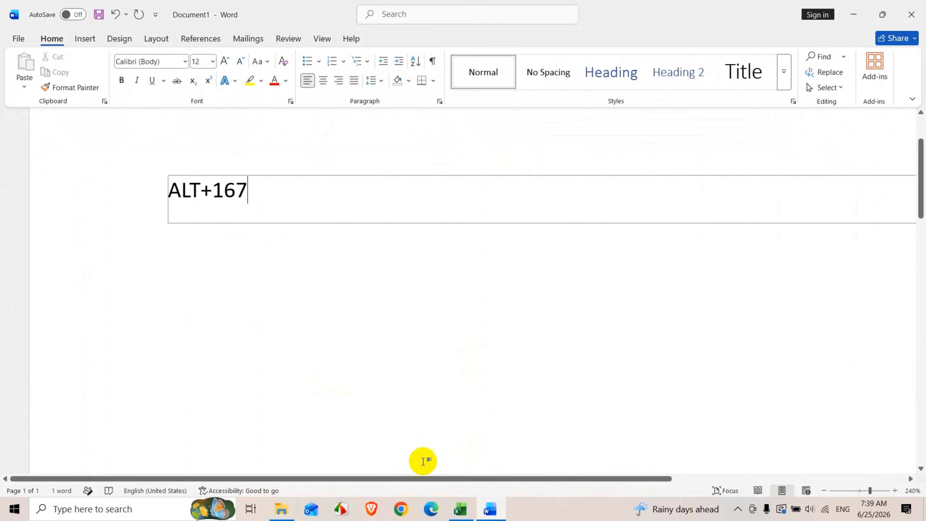
{"action": "key", "text": "Tab"}
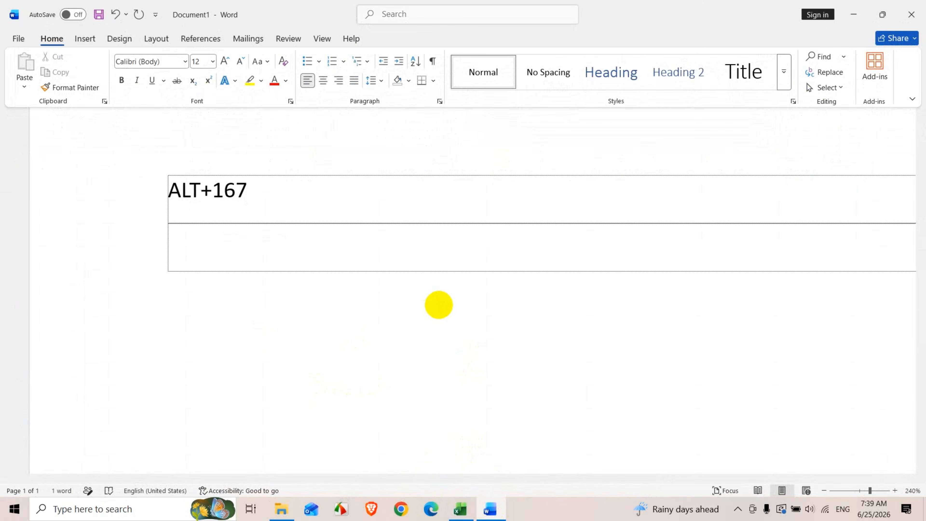
{"action": "type", "text": "Ct"}
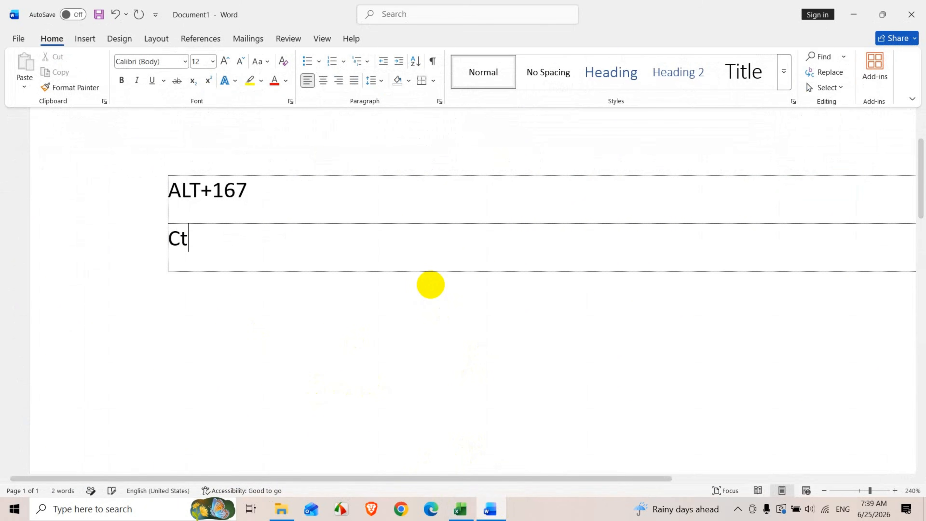
{"action": "key", "text": "BackSpace"}
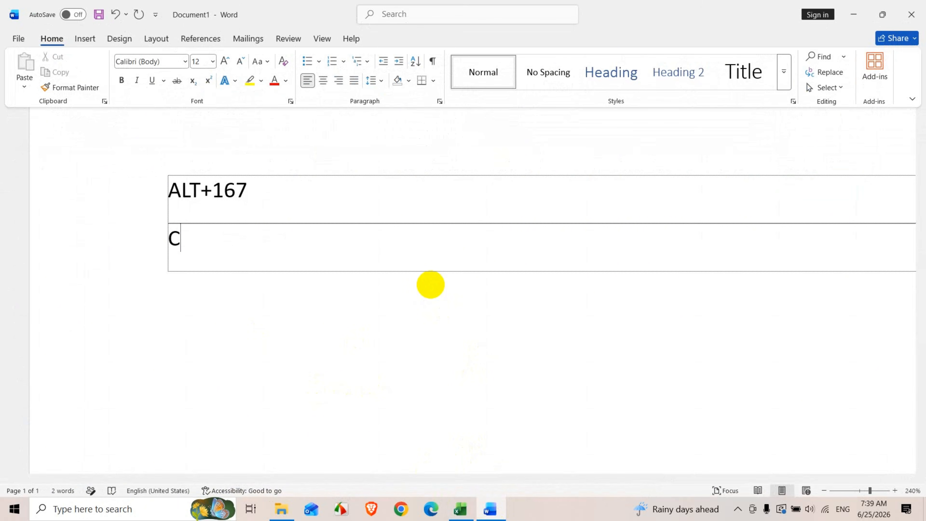
{"action": "type", "text": "T"}
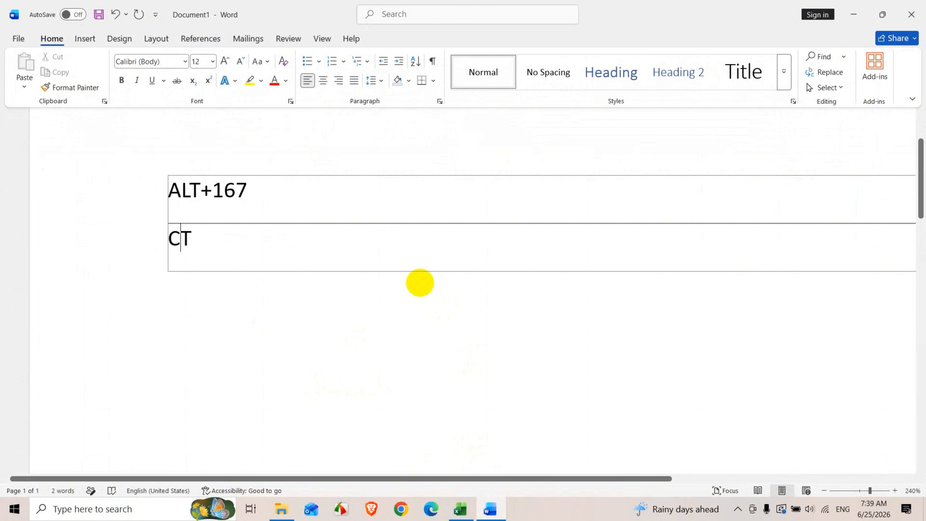
{"action": "type", "text": "RL+"}
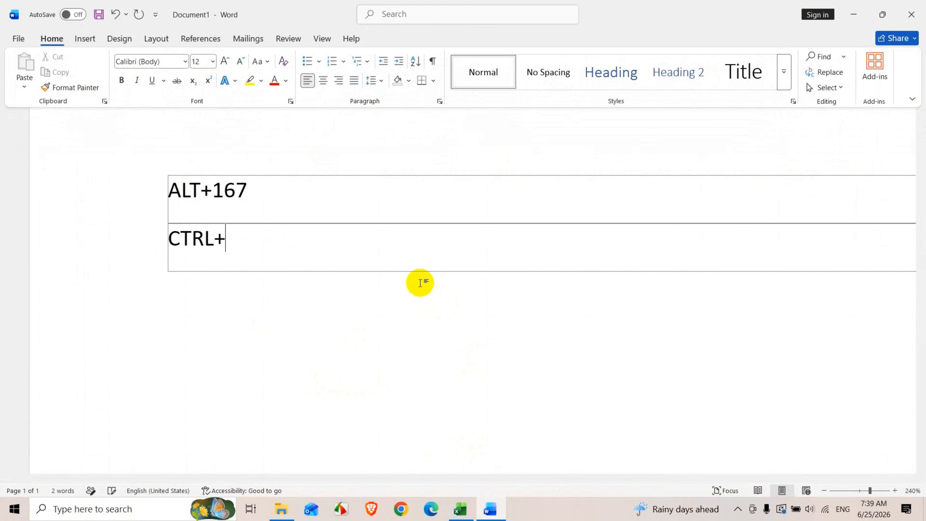
{"action": "type", "text": "S=Save"}
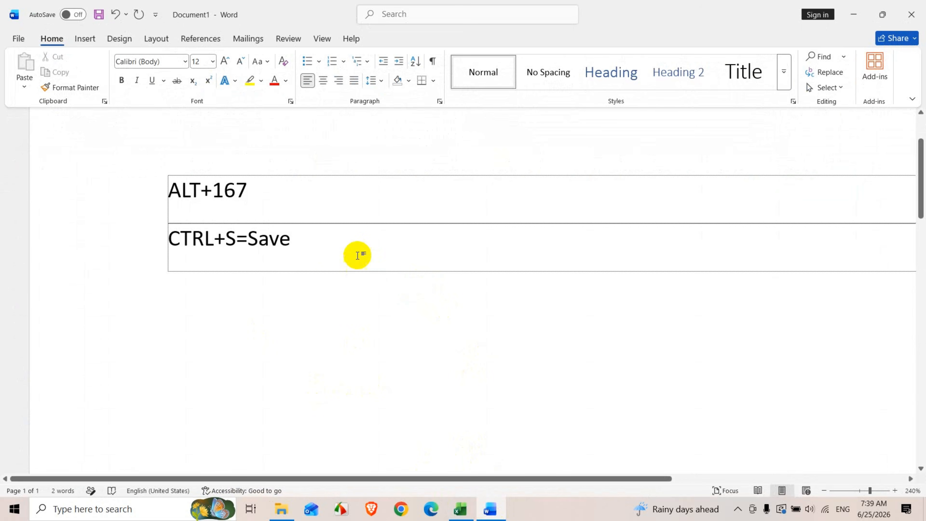
{"action": "left_click_drag", "start_coordinate": [358, 254], "coordinate": [83, 207]}
{"action": "left_click", "coordinate": [330, 253]}
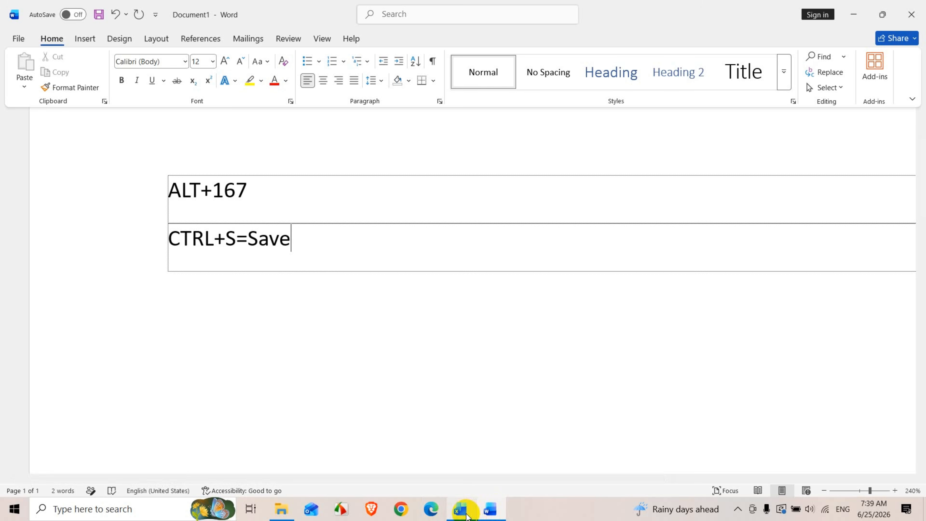
- Add another table row below "CTRL+S=Save" with the text "File menu->Save"
{"action": "key", "text": "Tab"}
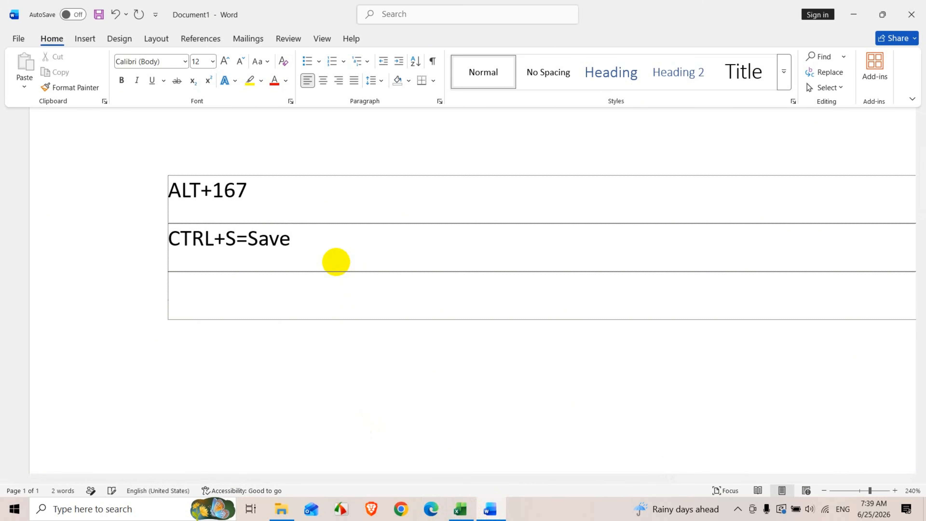
{"action": "type", "text": "Fie"}
{"action": "key", "text": "BackSpace"}
{"action": "type", "text": "le menu"}
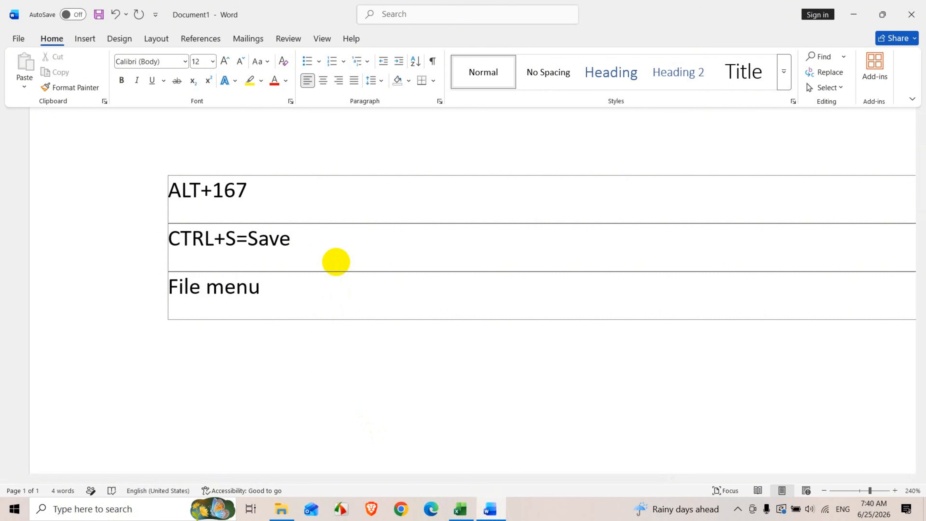
{"action": "type", "text": "->"}
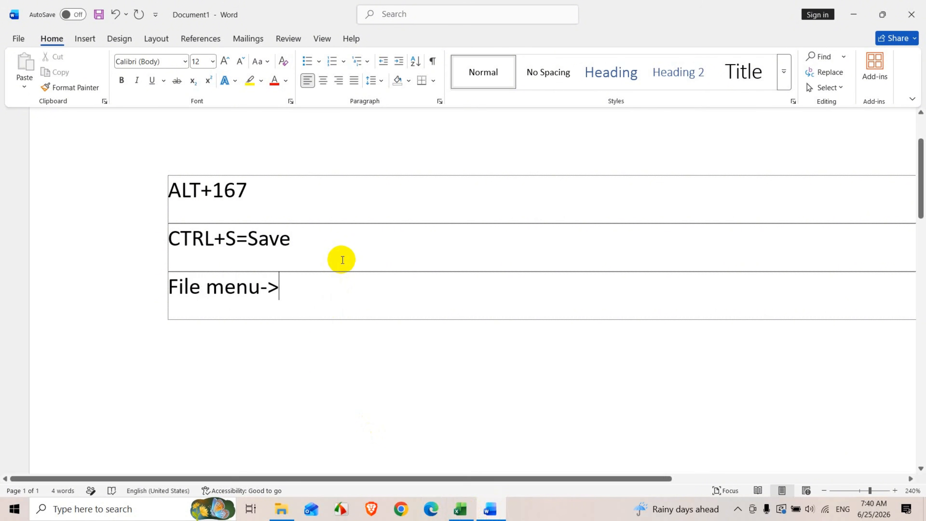
{"action": "type", "text": "Save"}
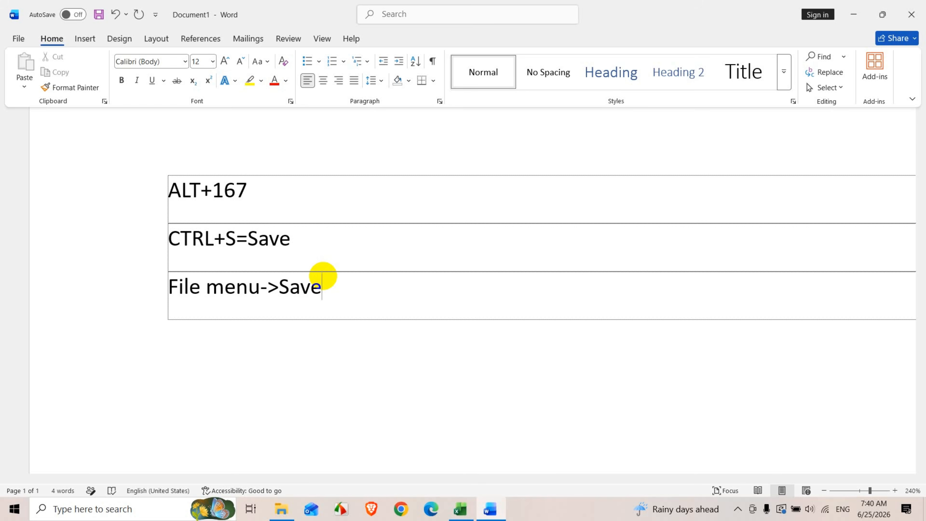
{"action": "left_click_drag", "start_coordinate": [295, 293], "coordinate": [136, 236]}
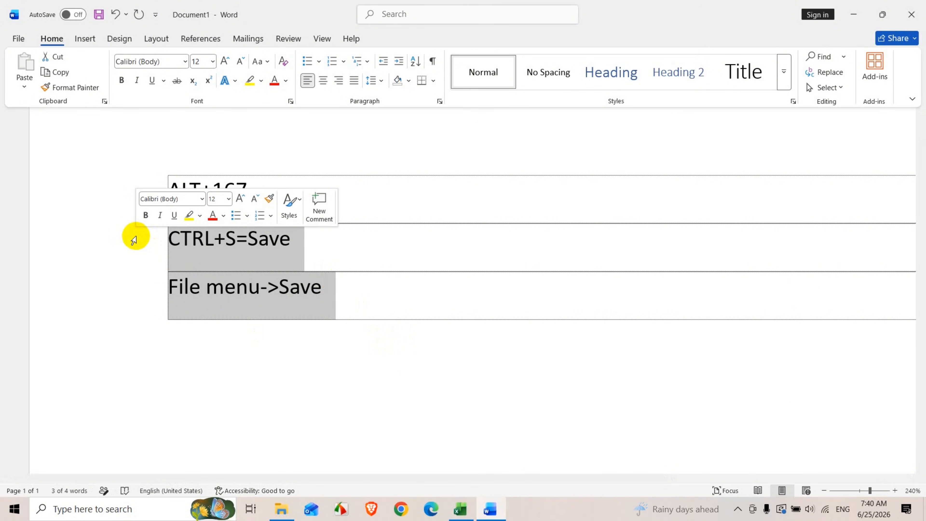
{"action": "left_click", "coordinate": [309, 283]}
{"action": "left_click_drag", "start_coordinate": [396, 314], "coordinate": [121, 252]}
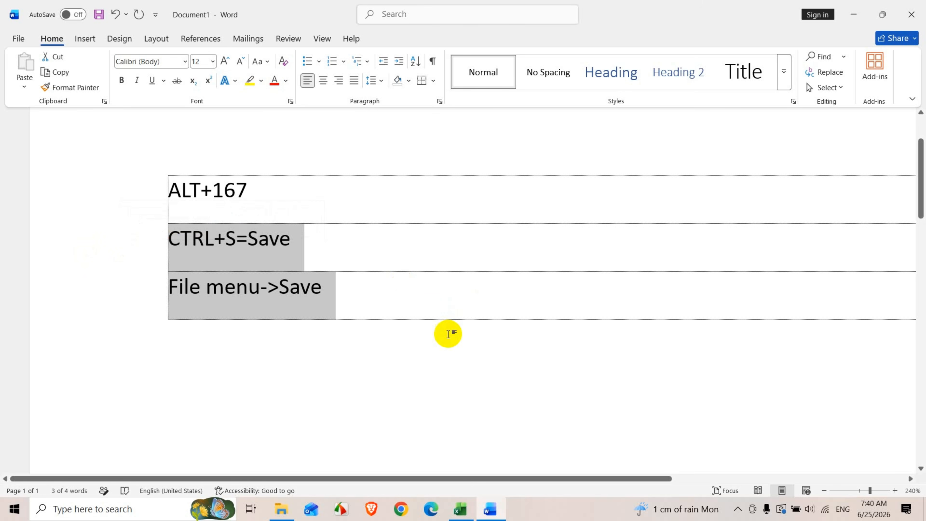
{"action": "left_click", "coordinate": [405, 302]}
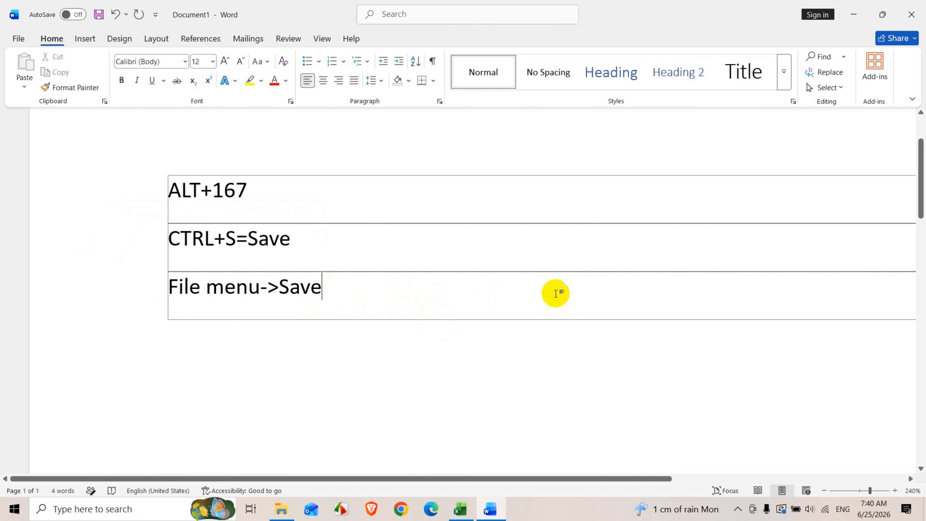
- Switch back to the Excel workbook and look over its file commands, such as Save and Save As, before returning to the sheet
{"action": "left_click", "coordinate": [461, 510]}
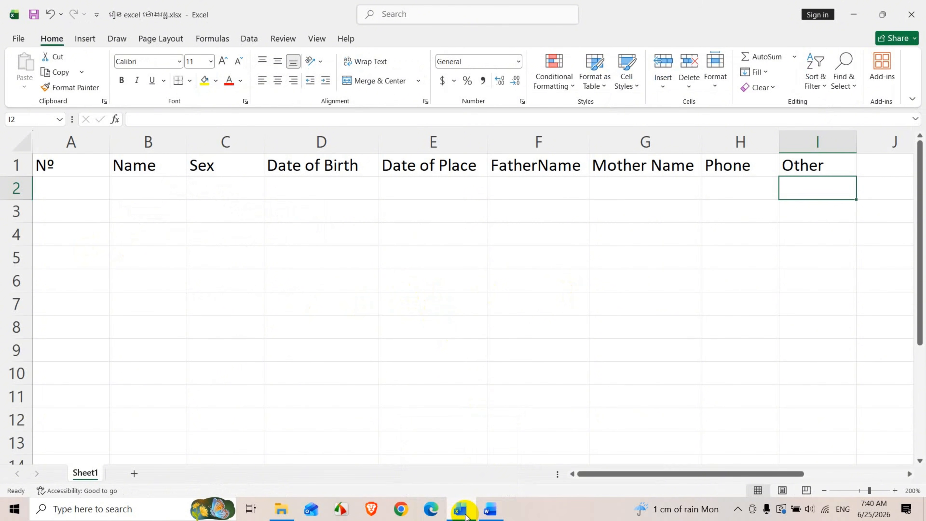
{"action": "left_click", "coordinate": [23, 38]}
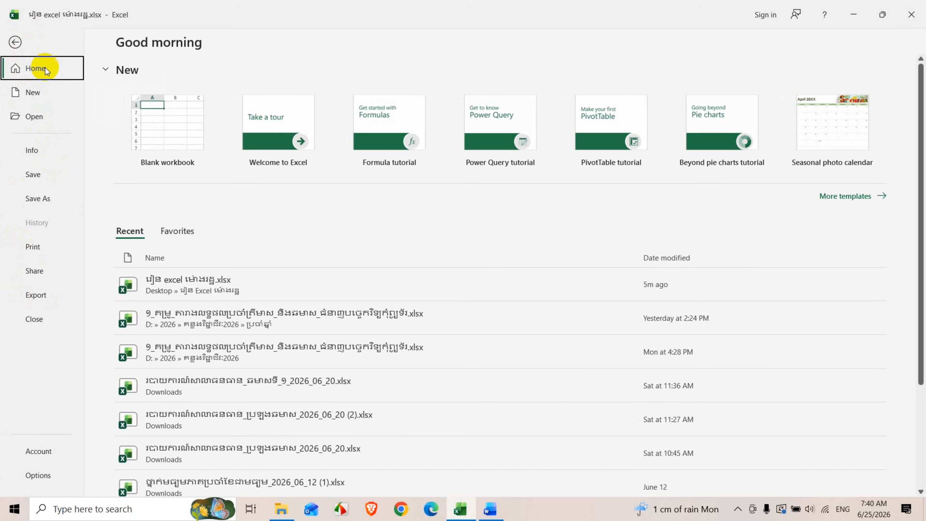
{"action": "left_click", "coordinate": [15, 42]}
{"action": "left_click", "coordinate": [22, 37]}
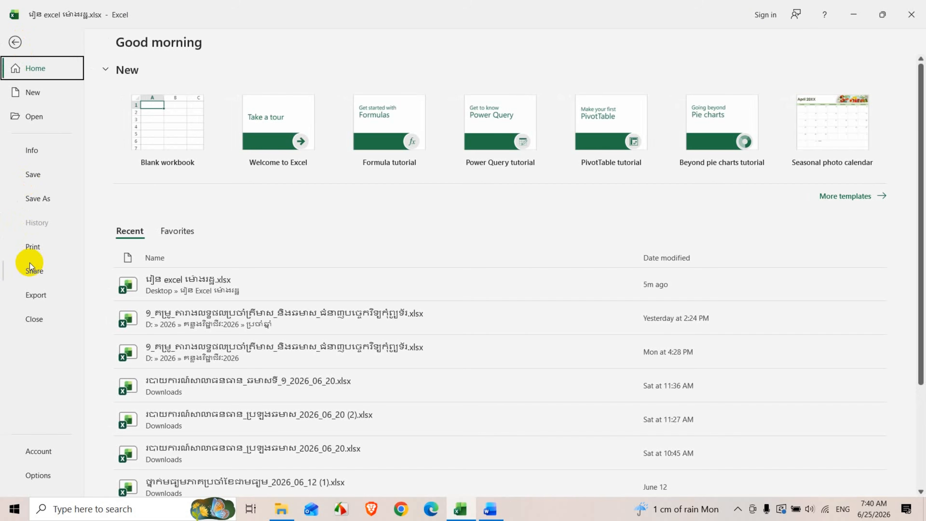
{"action": "left_click", "coordinate": [14, 40]}
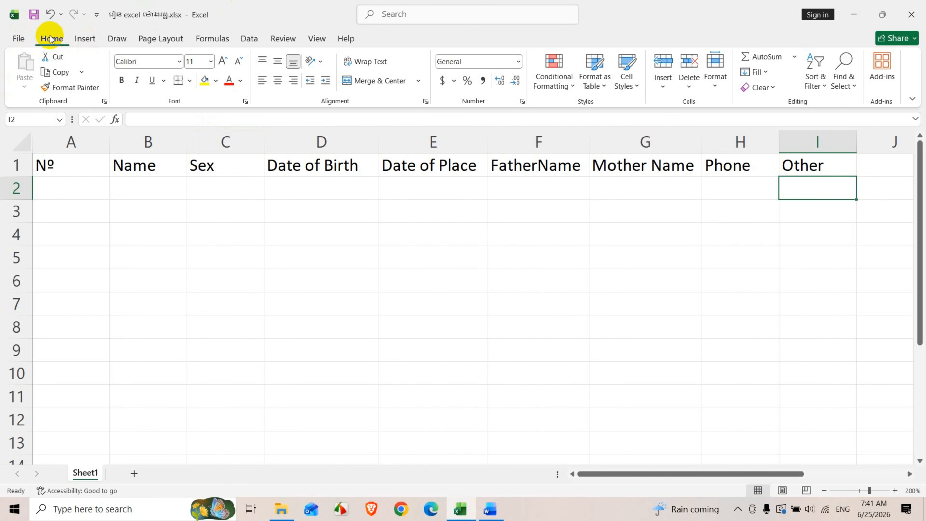
{"action": "type", "text": "s"}
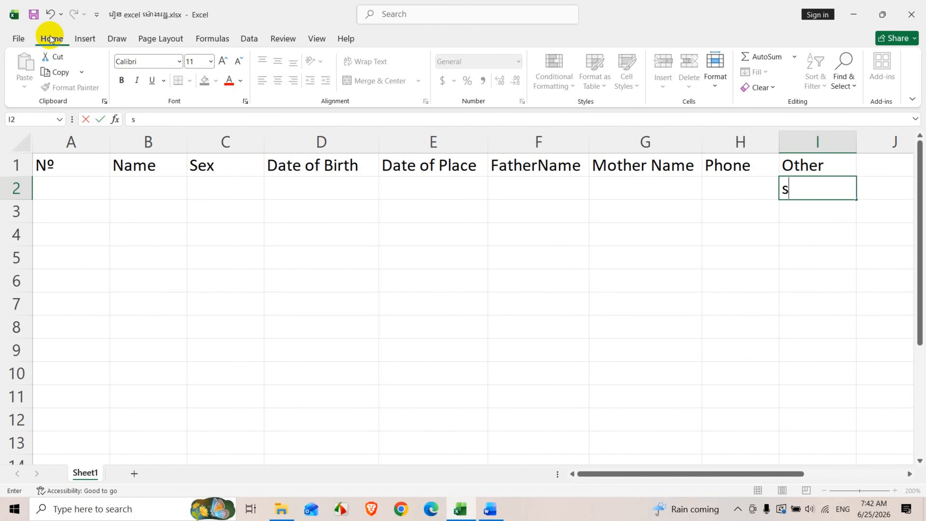
{"action": "left_click", "coordinate": [837, 309]}
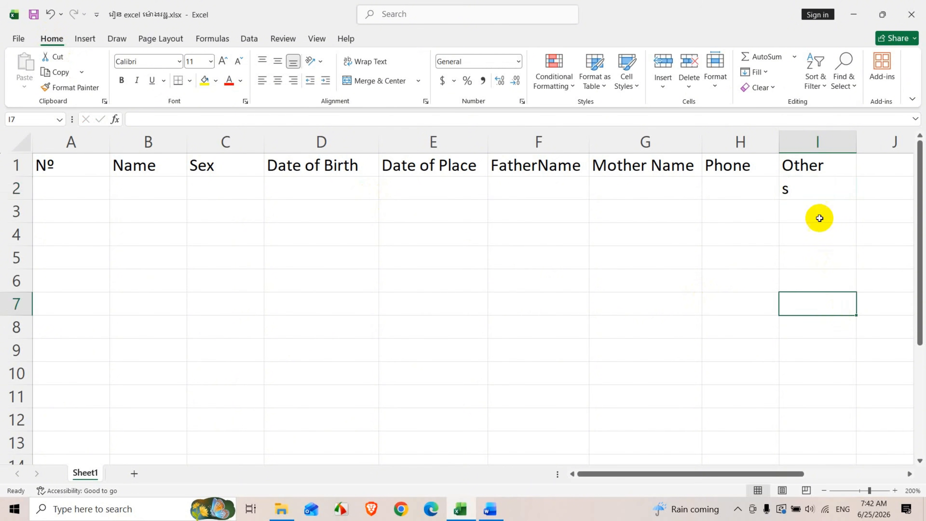
{"action": "left_click", "coordinate": [814, 192]}
{"action": "key", "text": "Delete"}
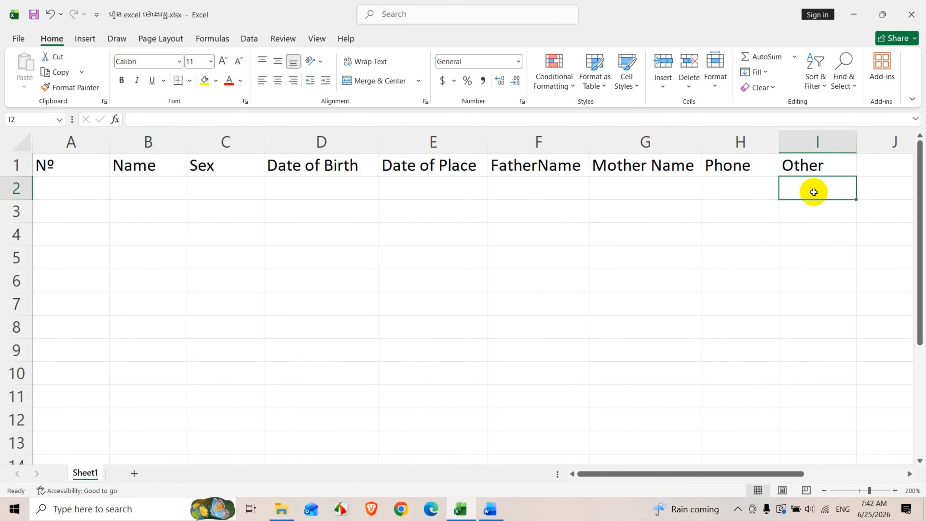
{"action": "left_click", "coordinate": [667, 274]}
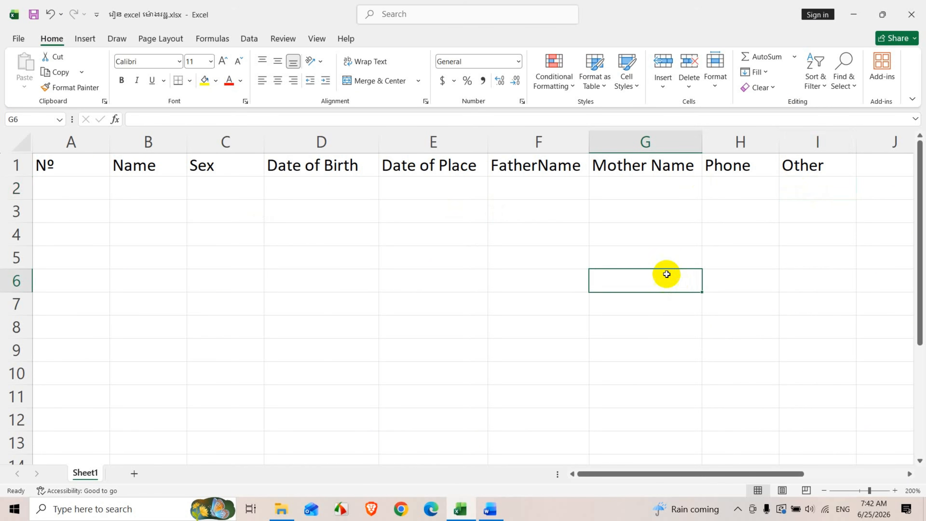
{"action": "left_click_drag", "start_coordinate": [38, 166], "coordinate": [734, 199]}
{"action": "left_click", "coordinate": [569, 281]}
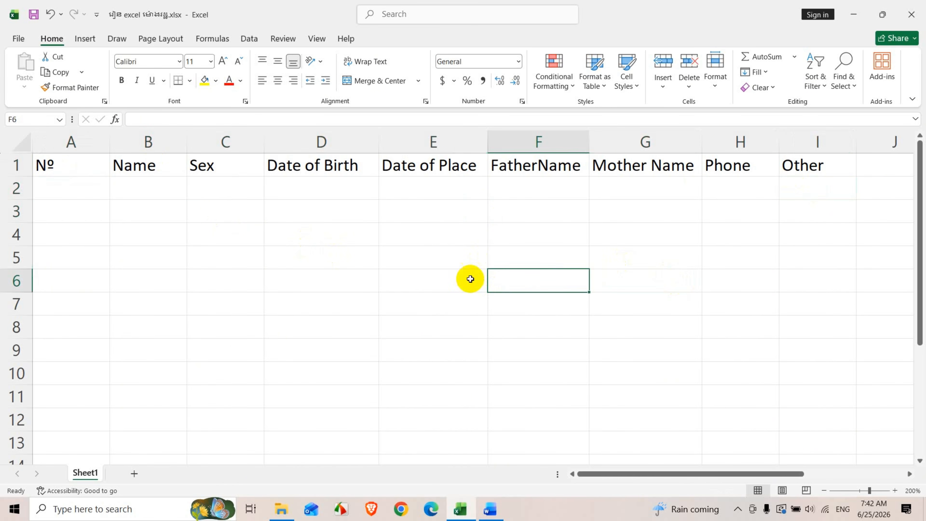
{"action": "left_click", "coordinate": [59, 40]}
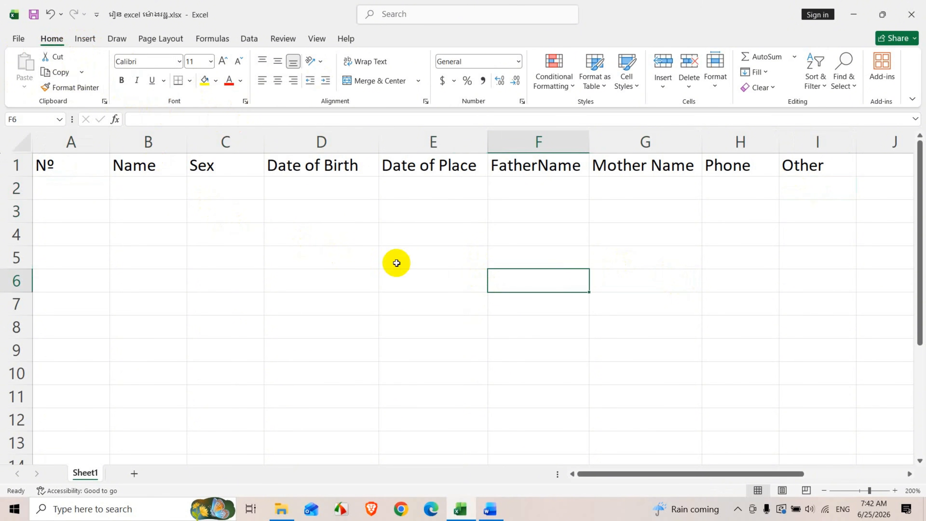
- Switch to the Word document and add a table row reading "Ribbon" below "File menu->Save"
{"action": "left_click", "coordinate": [496, 509]}
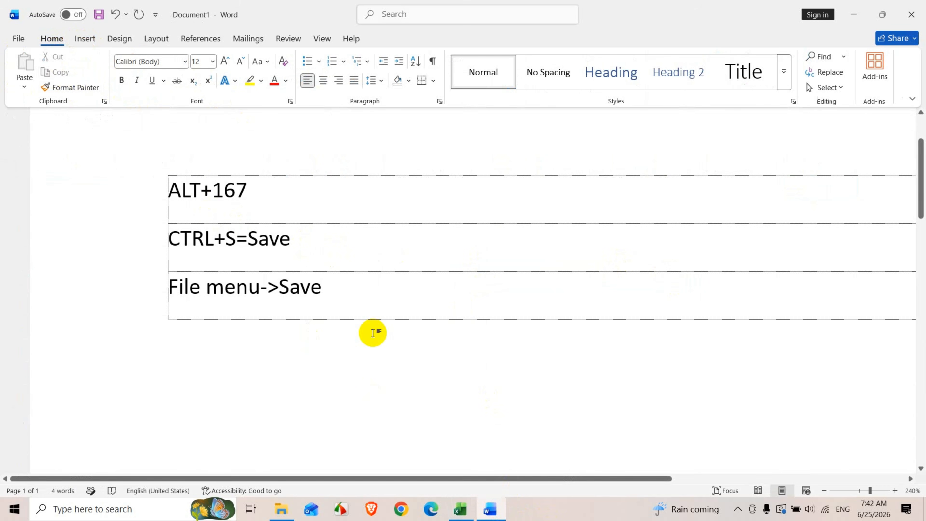
{"action": "type", "text": "Ri"}
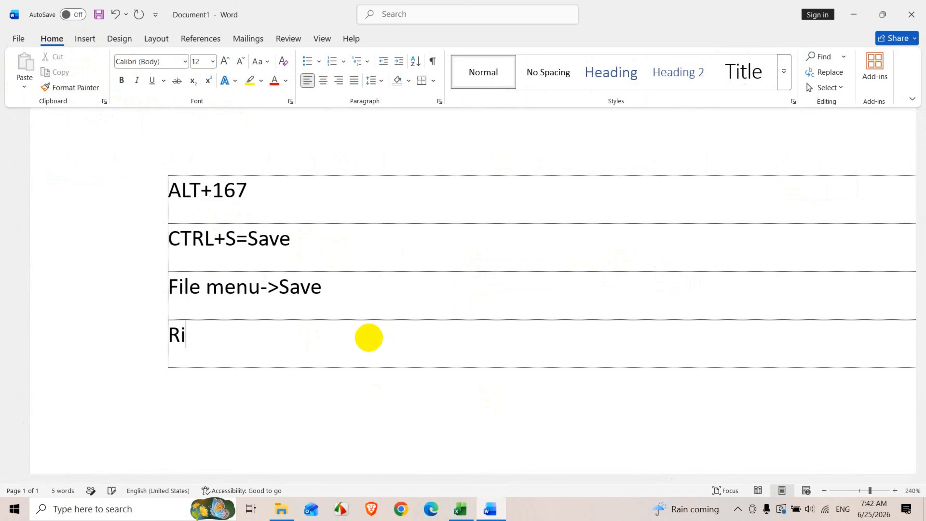
{"action": "type", "text": "p"}
{"action": "key", "text": "BackSpace"}
{"action": "type", "text": "b"}
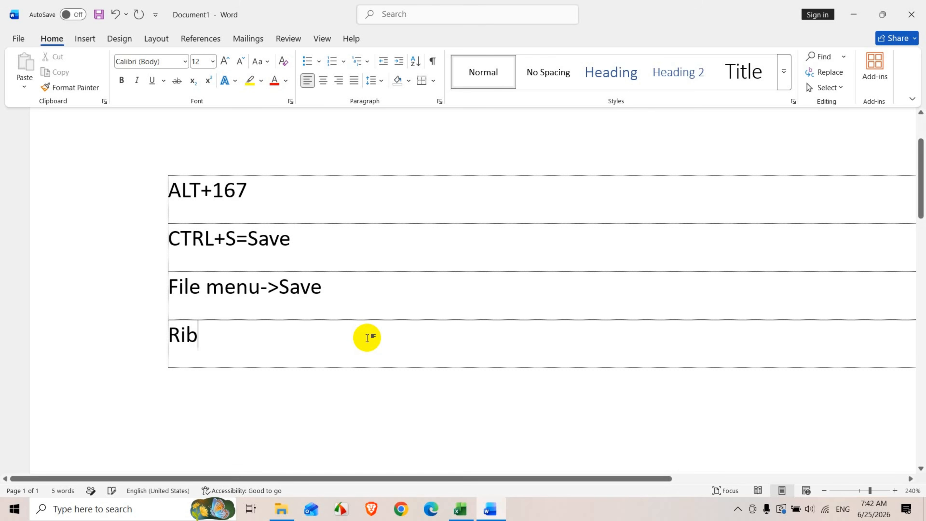
{"action": "type", "text": "bon"}
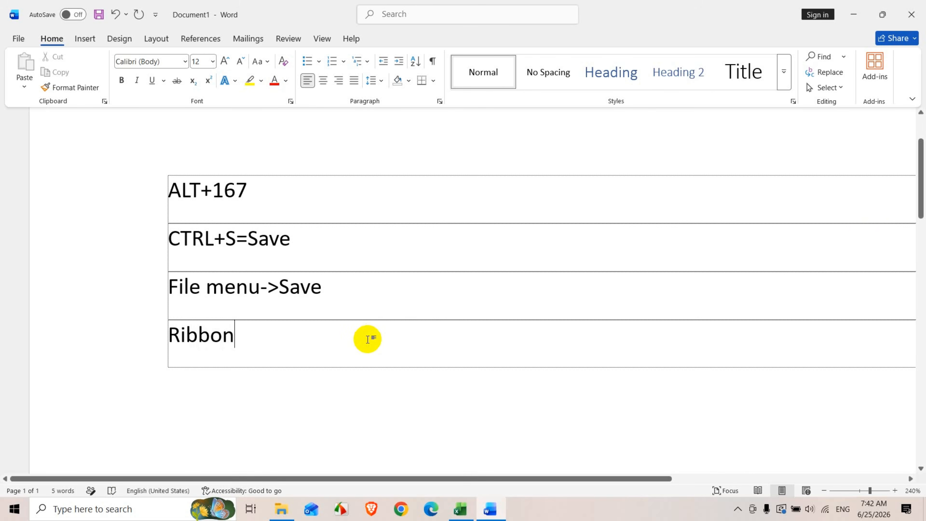
- Return to the Word document and add a table row below "Ribbon" that begins with "2."
{"action": "left_click", "coordinate": [495, 511]}
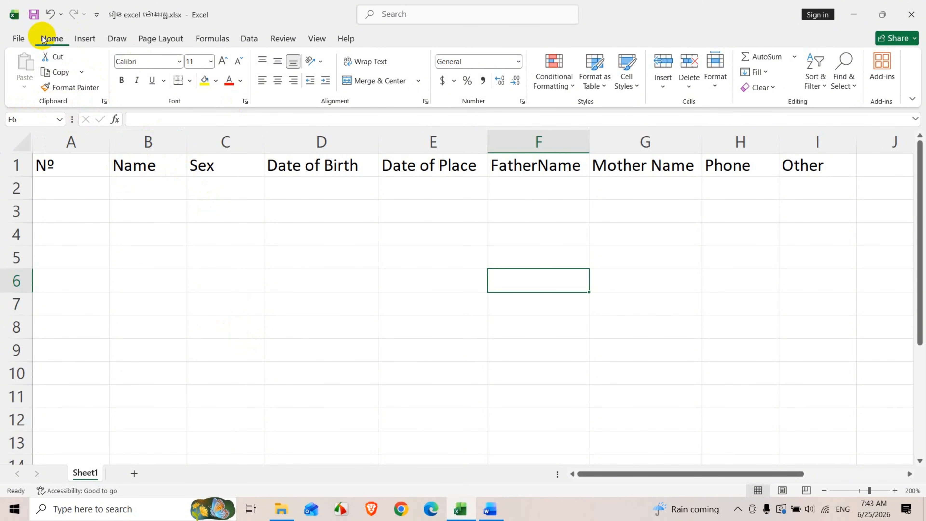
{"action": "left_click", "coordinate": [490, 509]}
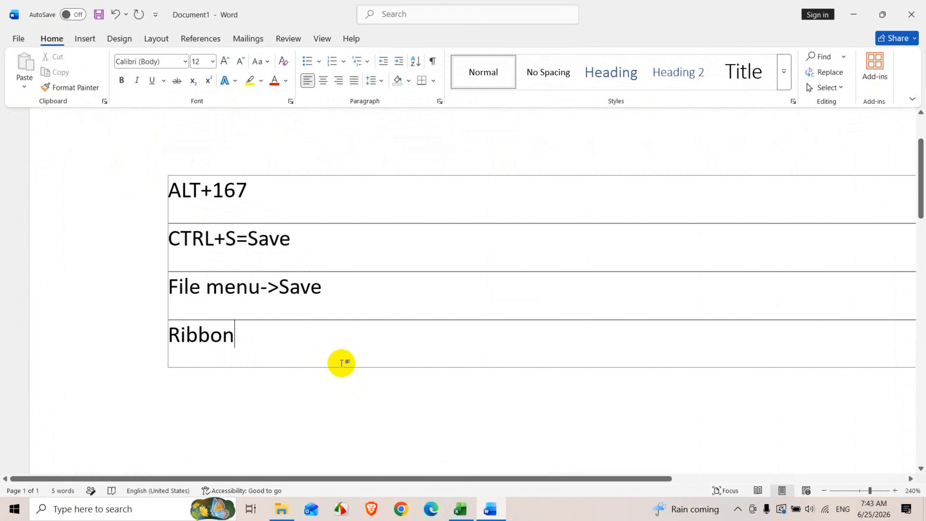
{"action": "key", "text": "Tab"}
{"action": "type", "text": "Ho"}
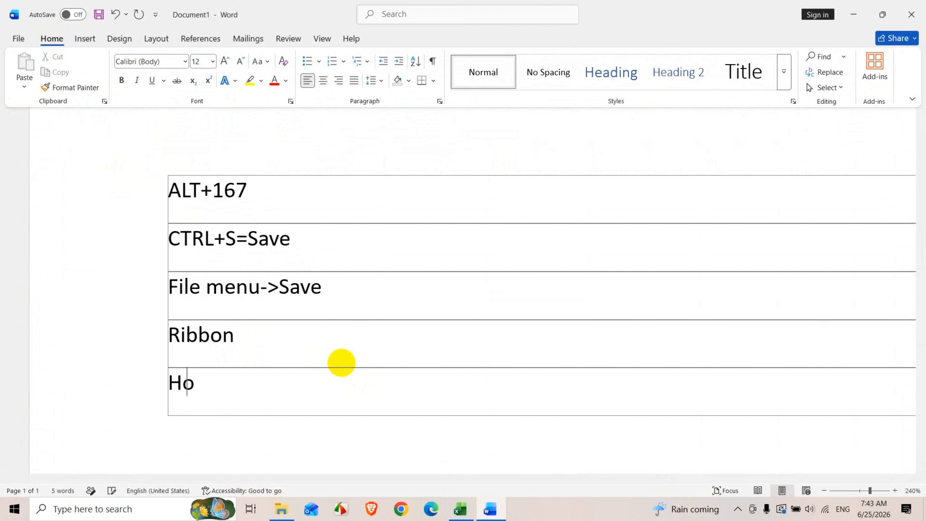
{"action": "key", "text": "BackSpace"}
{"action": "key", "text": "BackSpace"}
{"action": "type", "text": "2."}
- Add a heading row reading "1.file Menu" above the "ALT+167" row of the table
{"action": "left_click", "coordinate": [166, 188]}
{"action": "type", "text": "file"}
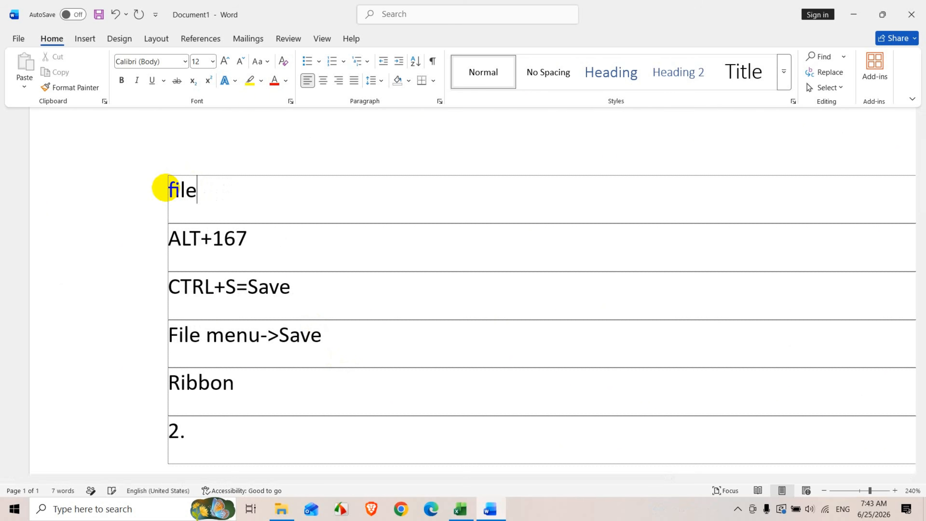
{"action": "left_click", "coordinate": [164, 188]}
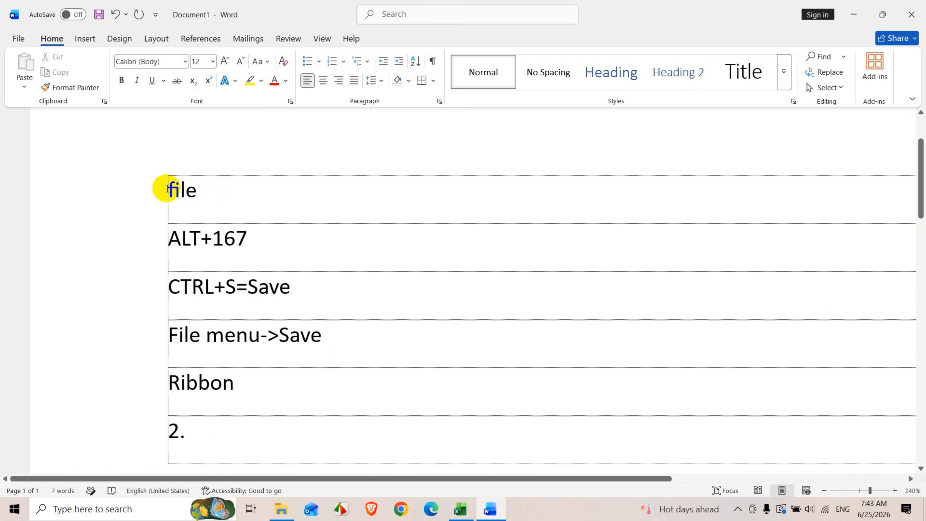
{"action": "type", "text": "1."}
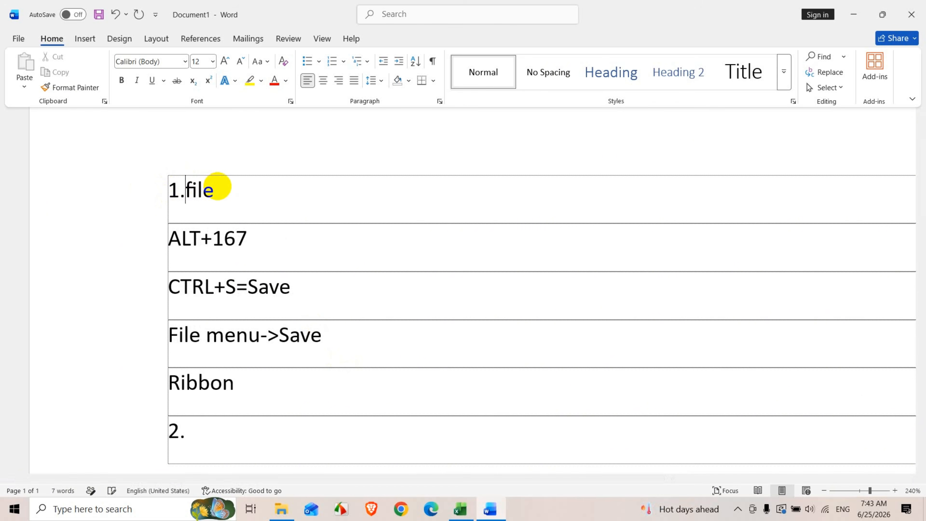
{"action": "left_click", "coordinate": [245, 186]}
{"action": "type", "text": "Menu"}
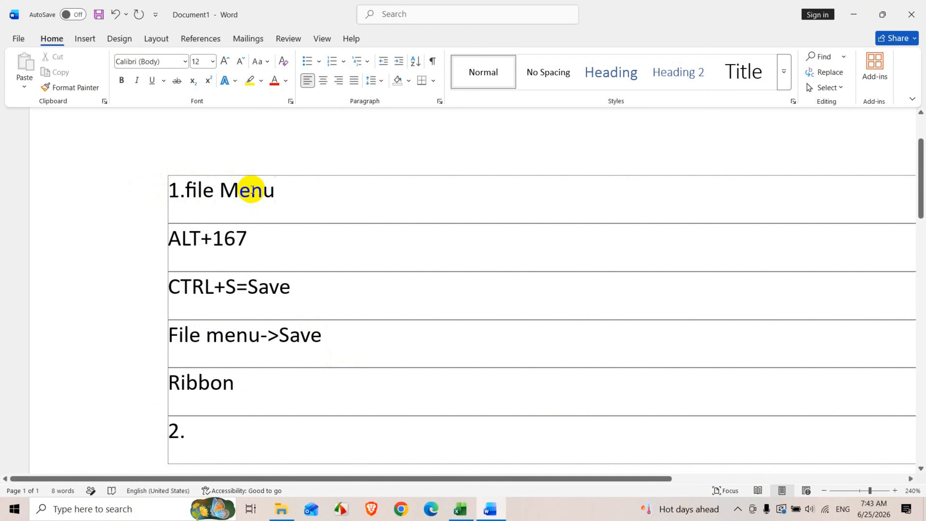
- Apply the Narrow margins preset to the Word document
{"action": "scroll", "coordinate": [248, 193], "scroll_direction": "down", "scroll_amount": 2}
{"action": "scroll", "coordinate": [250, 189], "scroll_direction": "up", "scroll_amount": 2}
{"action": "scroll", "coordinate": [270, 219], "scroll_direction": "down", "scroll_amount": 1}
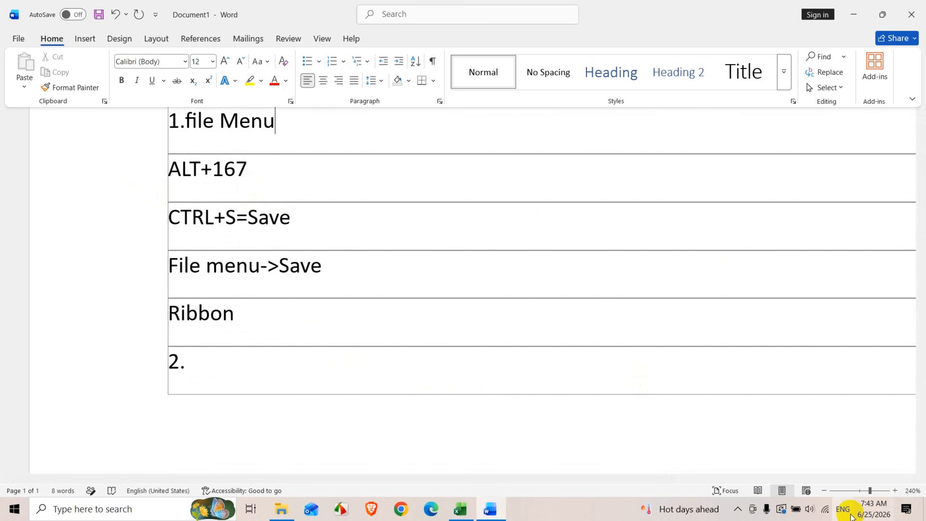
{"action": "left_click", "coordinate": [896, 490]}
{"action": "left_click", "coordinate": [896, 491]}
{"action": "left_click", "coordinate": [895, 490]}
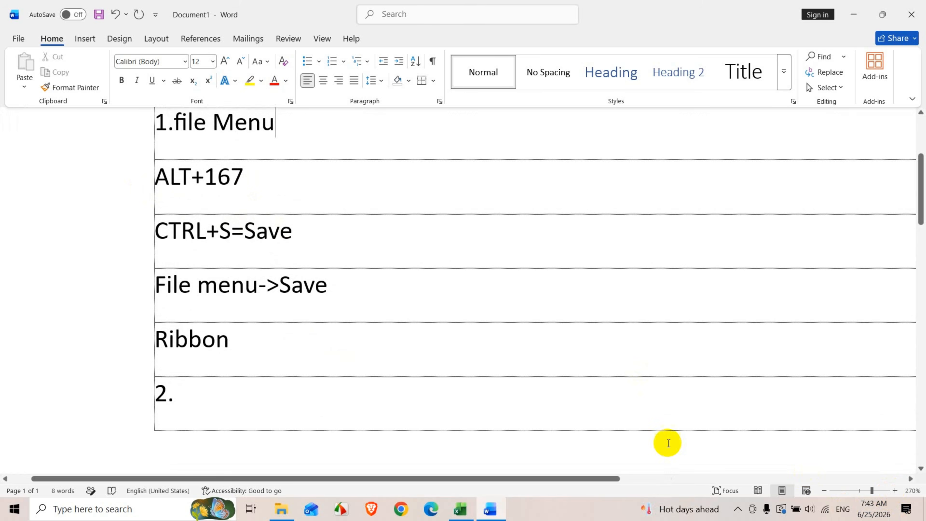
{"action": "scroll", "coordinate": [622, 424], "scroll_direction": "down", "scroll_amount": 2}
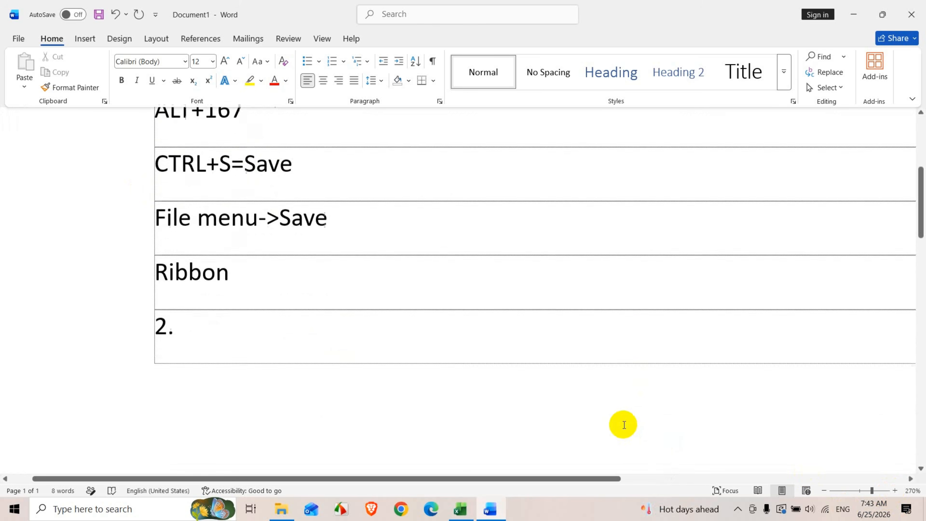
{"action": "left_click", "coordinate": [157, 39]}
{"action": "left_click", "coordinate": [30, 84]}
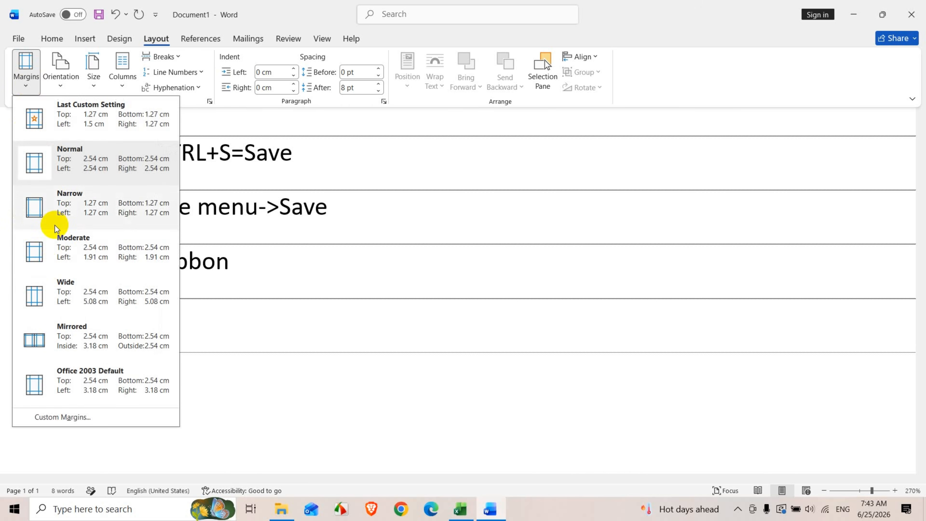
{"action": "left_click", "coordinate": [48, 197]}
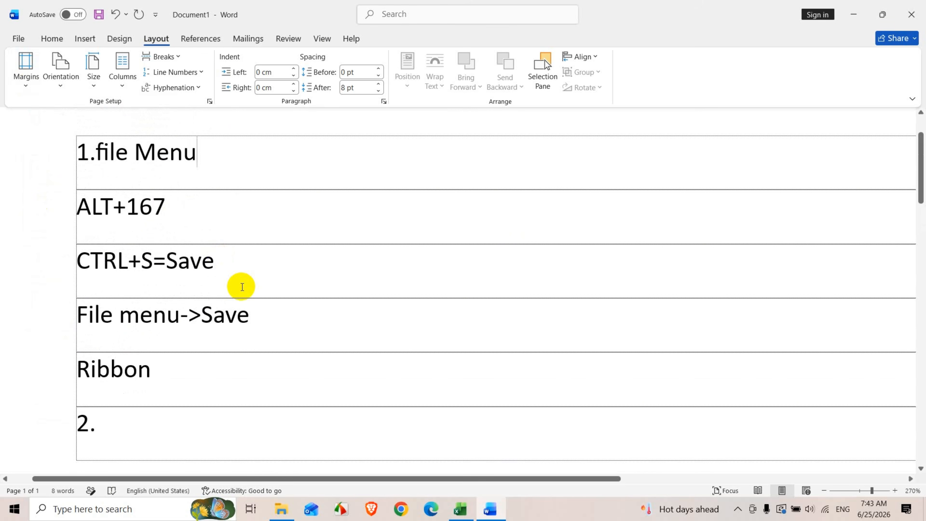
- Set all of the table text to Single line spacing and remove the space after its paragraphs
{"action": "key", "text": "ctrl+a"}
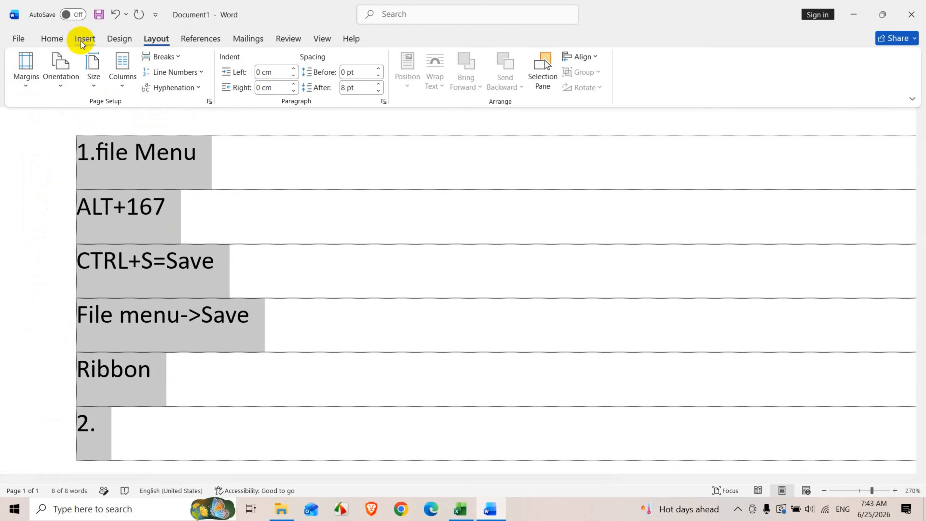
{"action": "left_click", "coordinate": [50, 38]}
{"action": "left_click", "coordinate": [440, 101]}
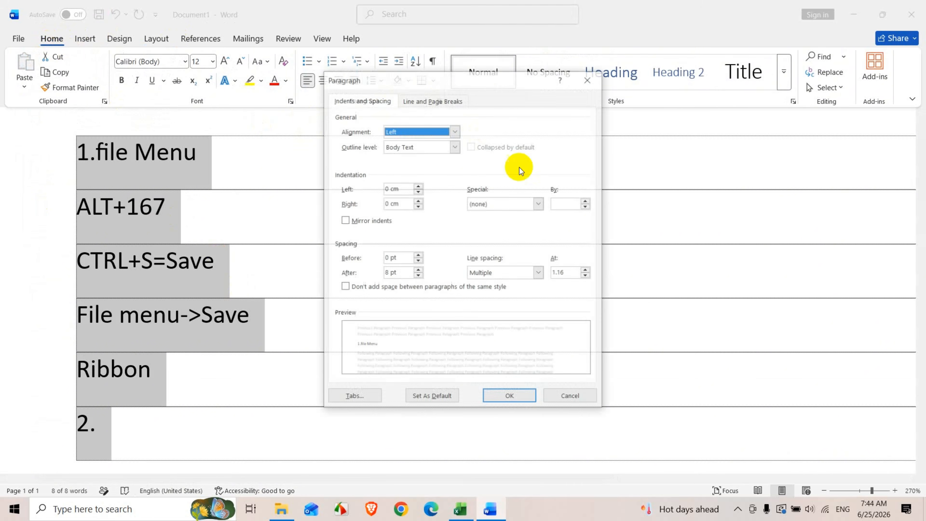
{"action": "left_click", "coordinate": [507, 274]}
{"action": "left_click", "coordinate": [492, 284]}
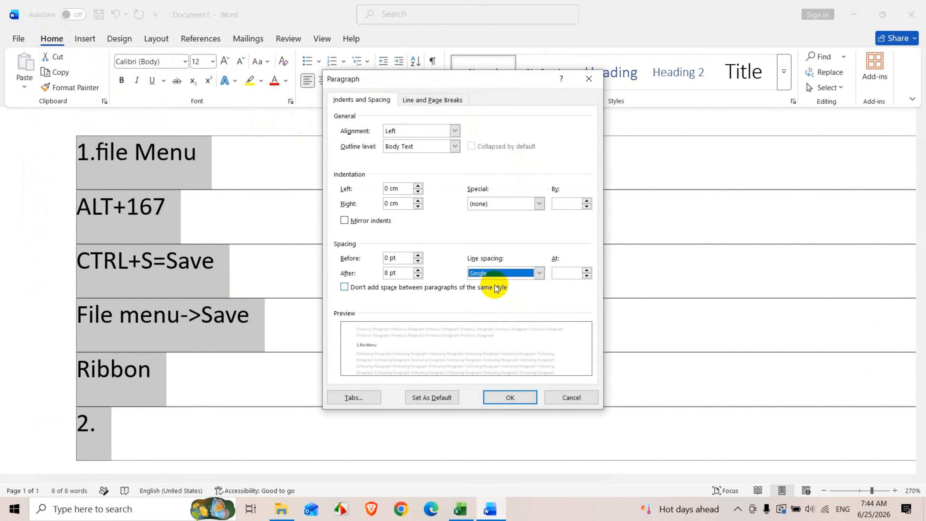
{"action": "left_click", "coordinate": [419, 277]}
{"action": "left_click", "coordinate": [498, 397]}
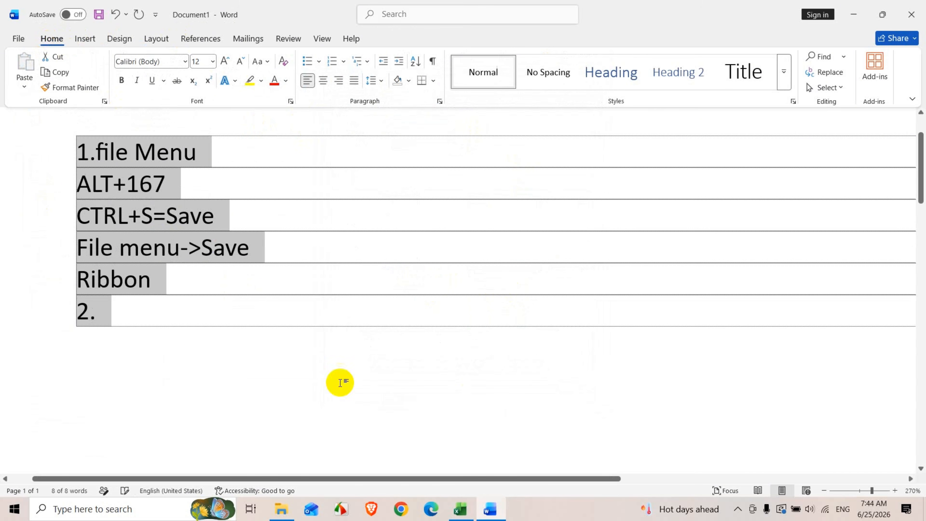
- Complete the "2." row so it reads "2.Home Men" and add an empty table row below it
{"action": "left_click", "coordinate": [128, 316]}
{"action": "type", "text": "H"}
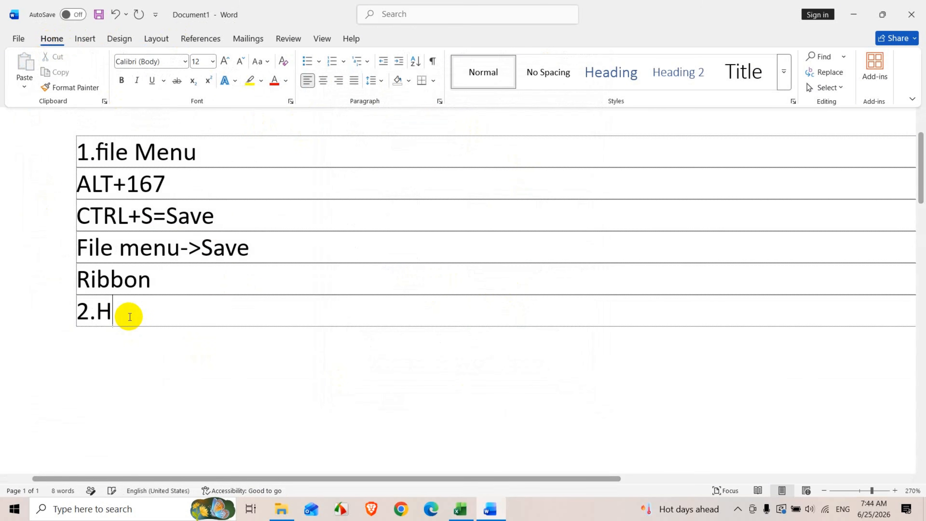
{"action": "type", "text": "ome m"}
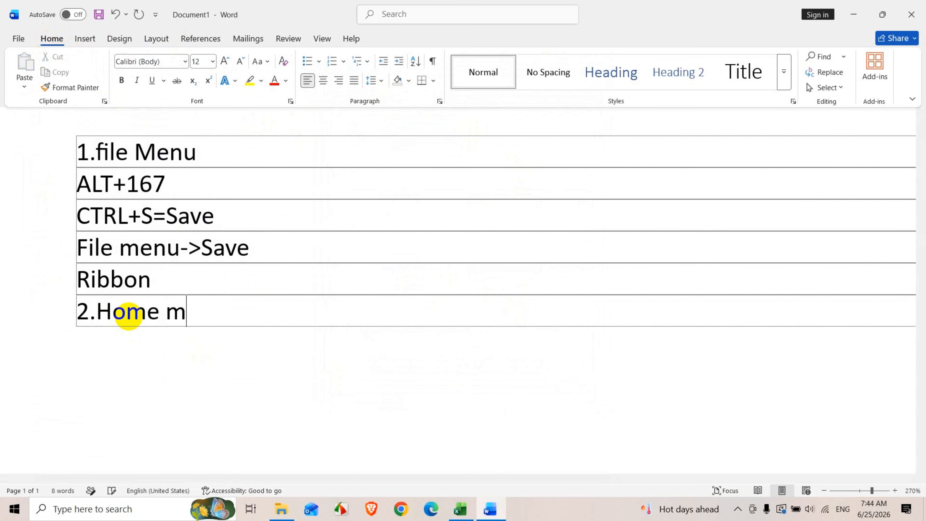
{"action": "key", "text": "BackSpace"}
{"action": "type", "text": "Men"}
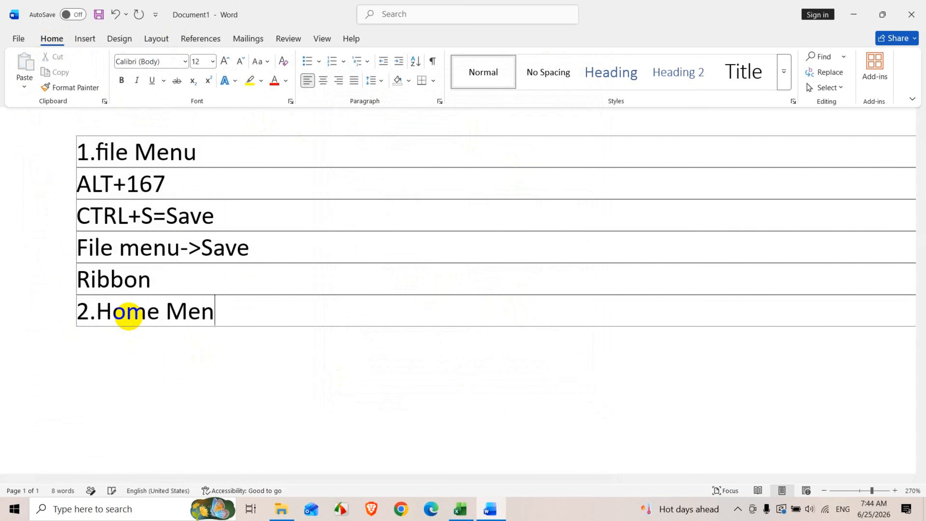
{"action": "key", "text": "Tab"}
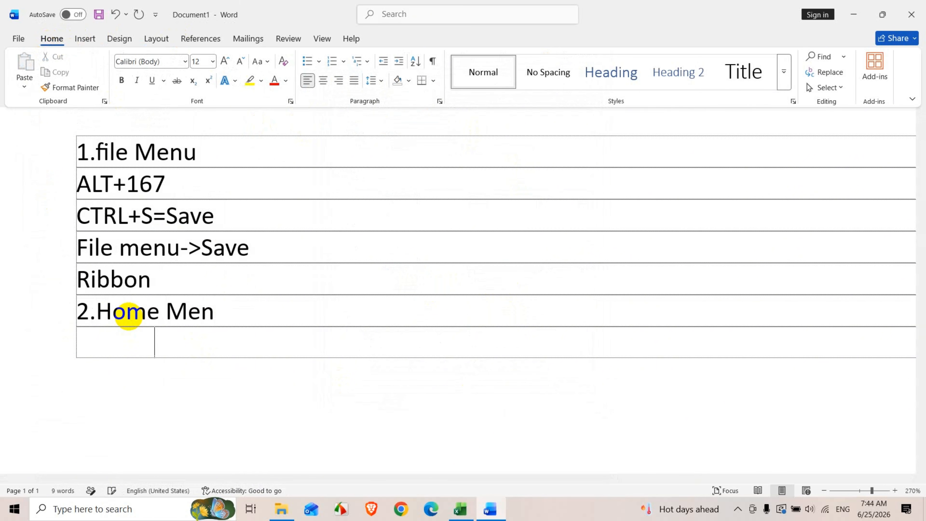
- Append the Khmer text "ចែកជា" followed by "Ribbon" to the "2.Home Men" row
{"action": "left_click", "coordinate": [250, 314]}
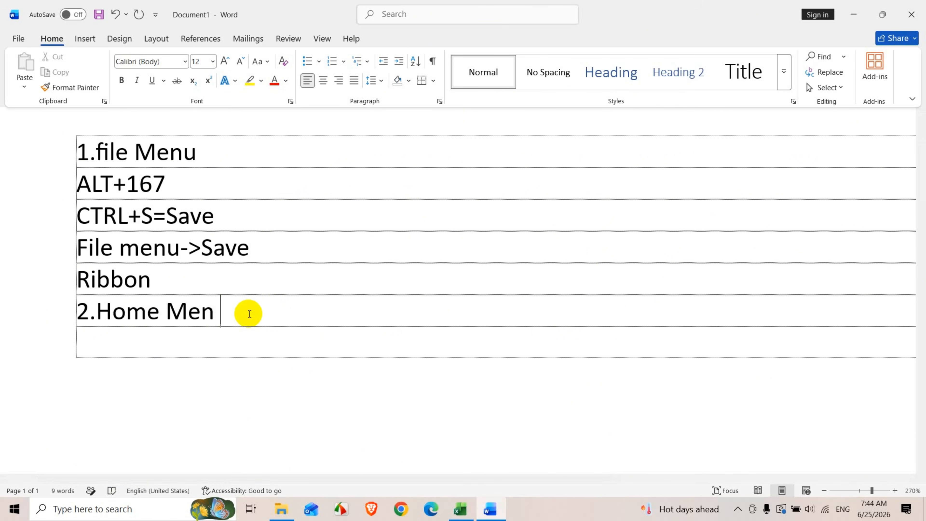
{"action": "key", "text": "alt+shift"}
{"action": "type", "text": "ចែកជ"}
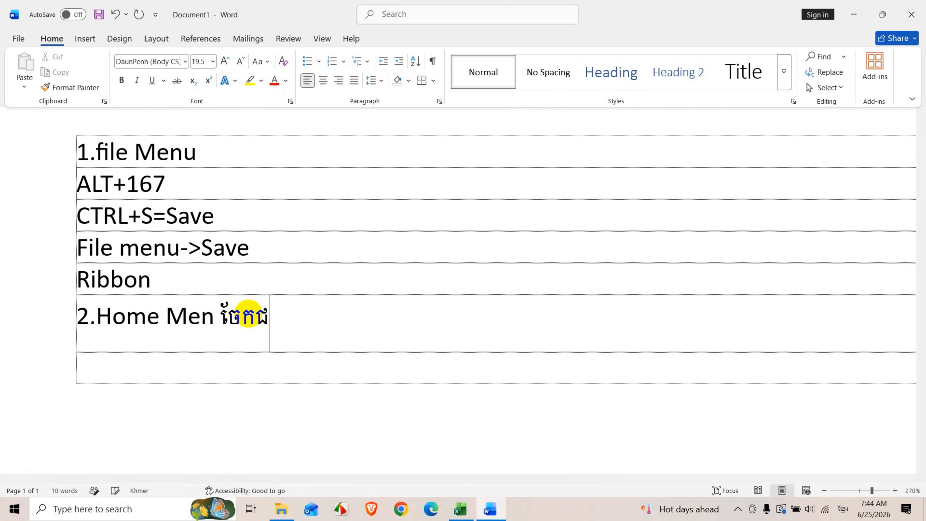
{"action": "type", "text": "ា រ"}
{"action": "key", "text": "BackSpace"}
{"action": "key", "text": "alt+shift"}
{"action": "type", "text": "Rip"}
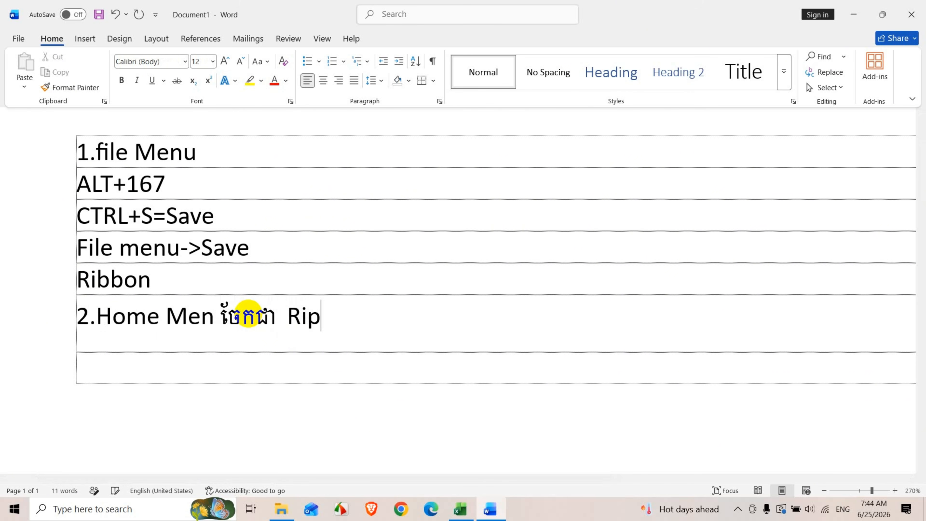
{"action": "key", "text": "BackSpace"}
{"action": "type", "text": "bbon"}
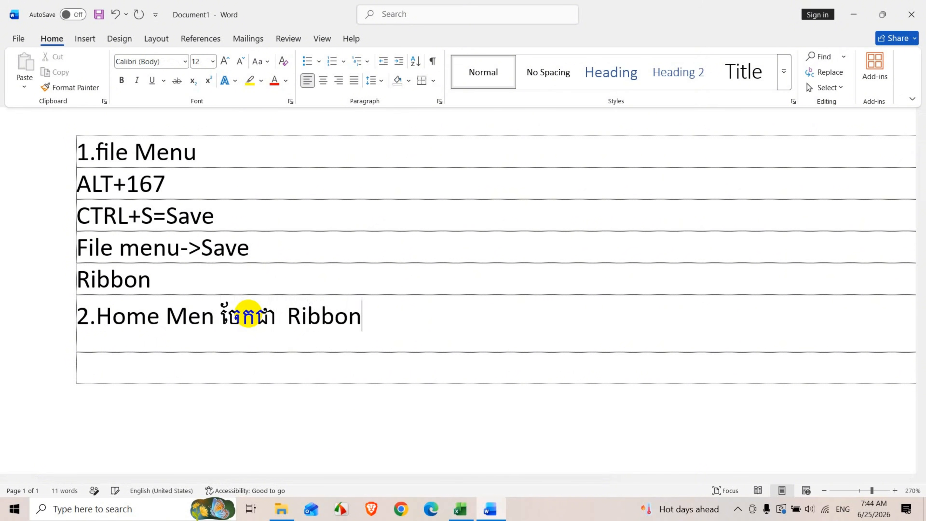
- Format all of the table text in the Khmer OS Content font at size 12
{"action": "left_click", "coordinate": [35, 308]}
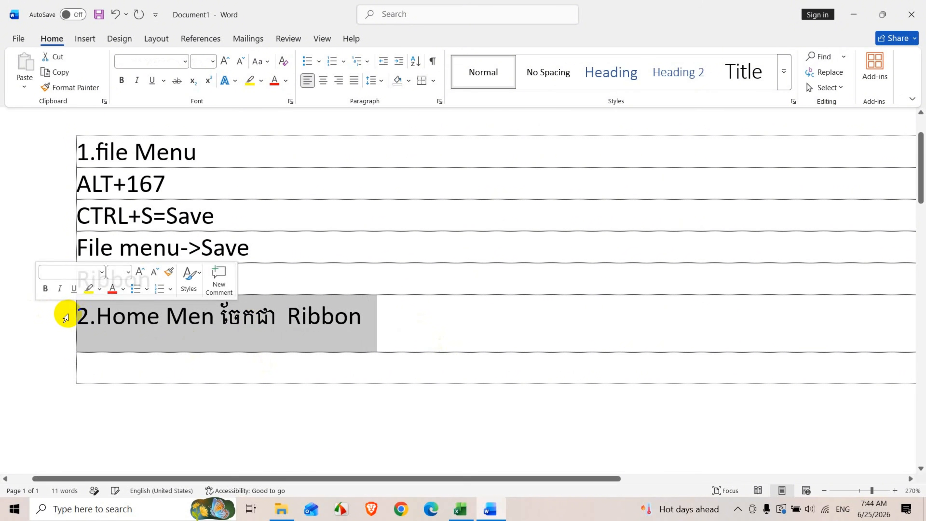
{"action": "key", "text": "ctrl+a"}
{"action": "left_click", "coordinate": [189, 64]}
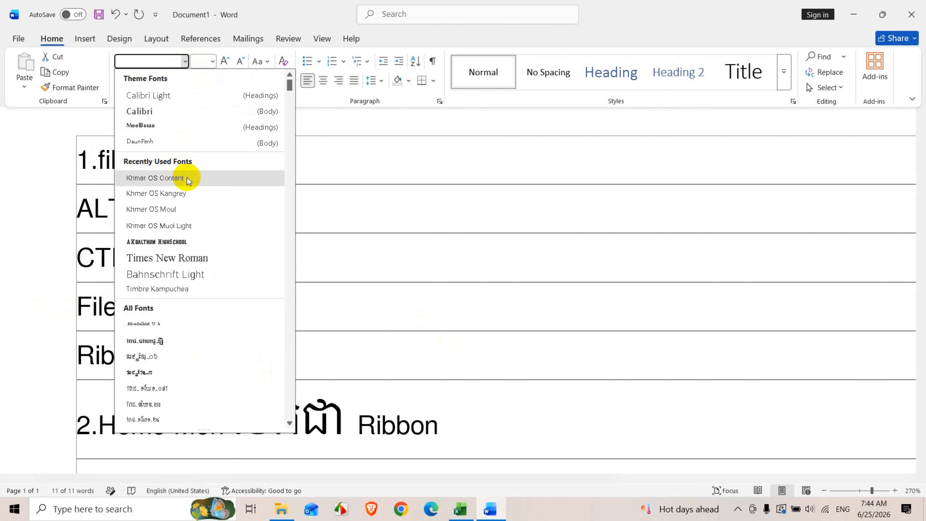
{"action": "left_click", "coordinate": [187, 178]}
{"action": "left_click", "coordinate": [212, 62]}
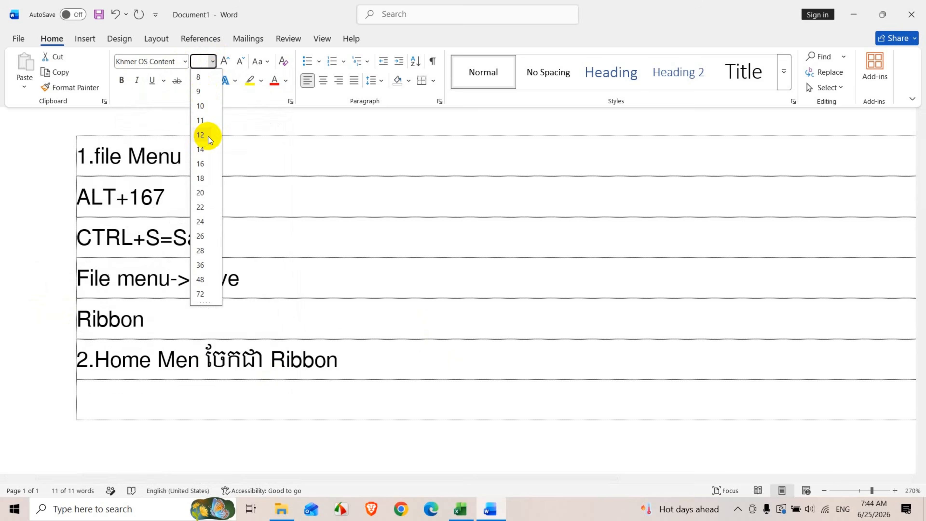
{"action": "left_click", "coordinate": [203, 134]}
{"action": "left_click", "coordinate": [375, 340]}
{"action": "scroll", "coordinate": [375, 340], "scroll_direction": "down", "scroll_amount": 3}
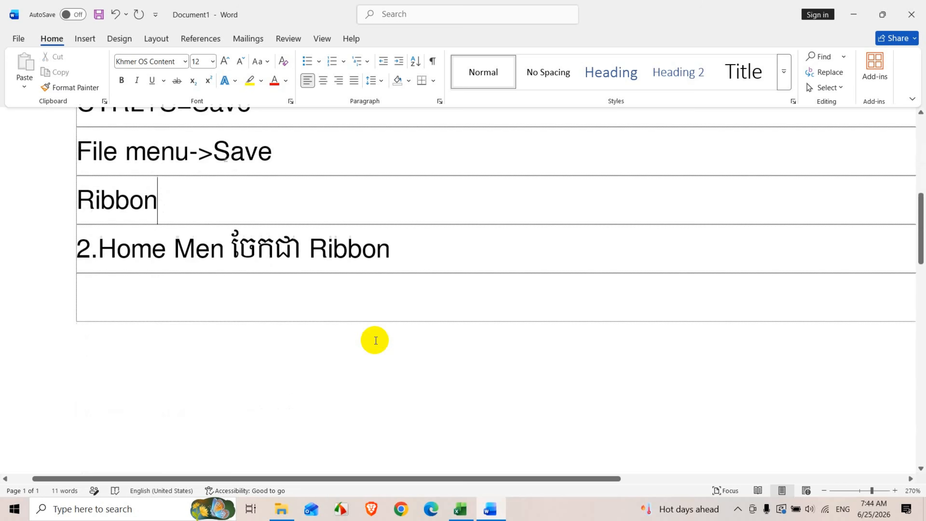
{"action": "scroll", "coordinate": [375, 341], "scroll_direction": "up", "scroll_amount": 3}
{"action": "scroll", "coordinate": [285, 276], "scroll_direction": "down", "scroll_amount": 2}
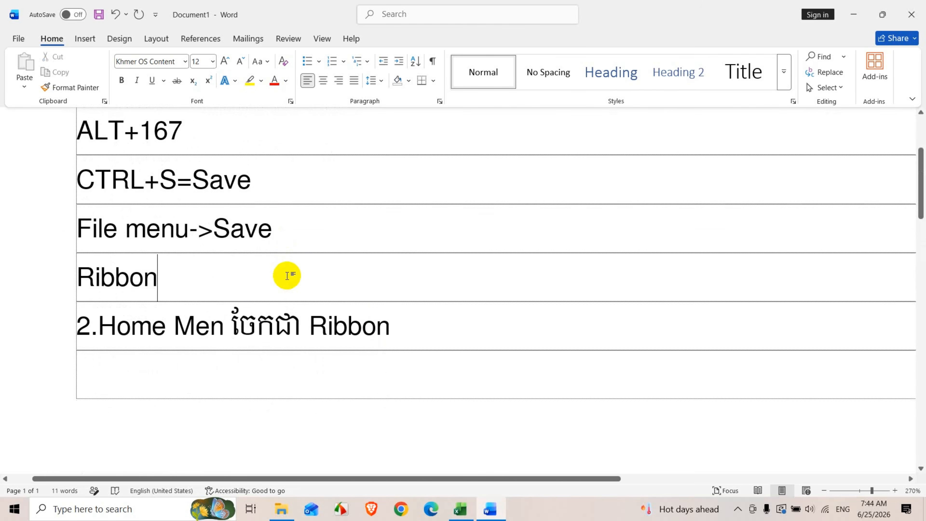
{"action": "scroll", "coordinate": [287, 276], "scroll_direction": "down", "scroll_amount": 2}
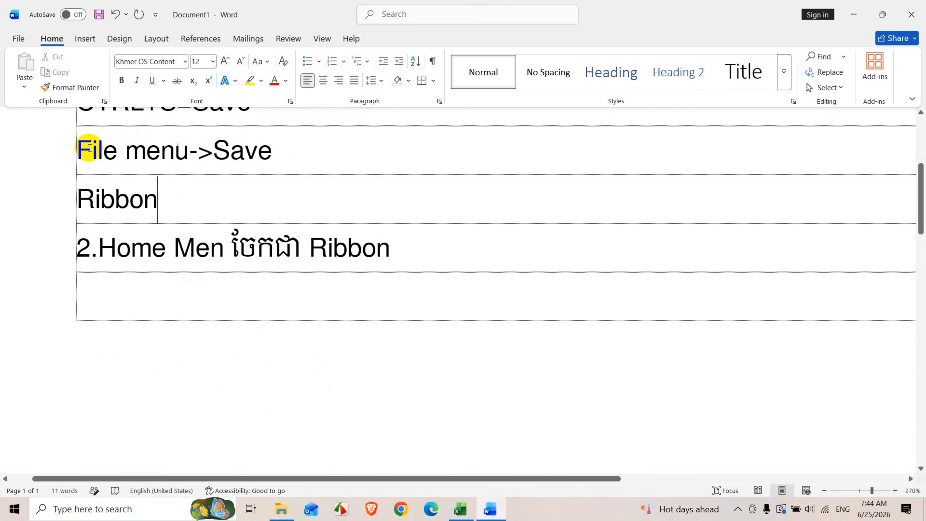
{"action": "scroll", "coordinate": [292, 207], "scroll_direction": "down", "scroll_amount": 2}
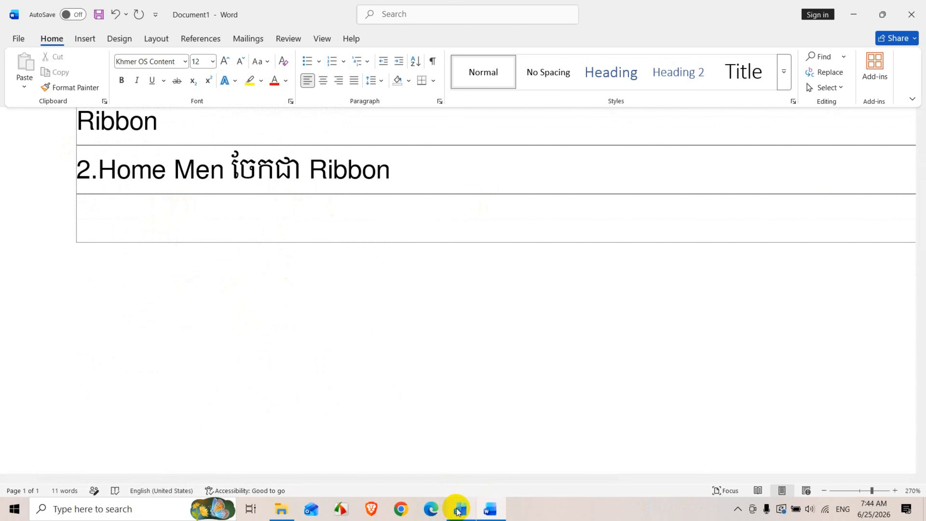
{"action": "left_click", "coordinate": [454, 509]}
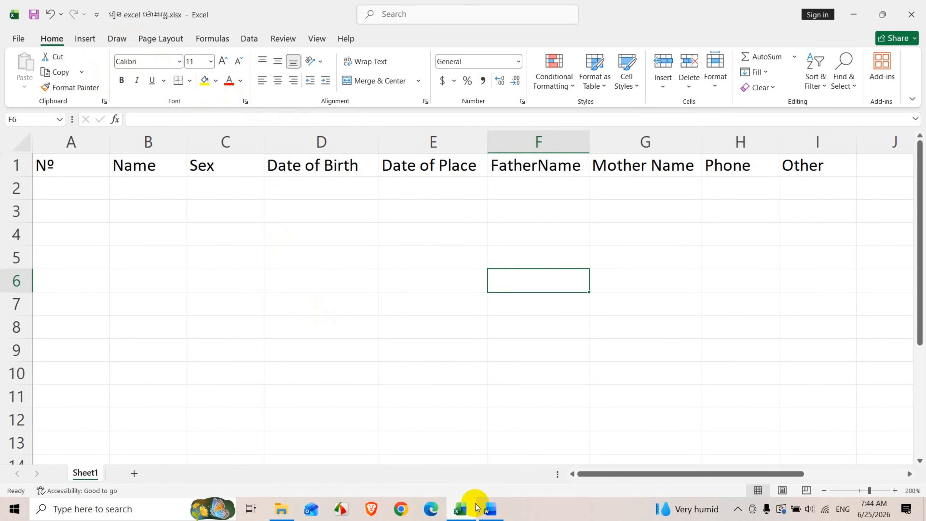
{"action": "left_click", "coordinate": [486, 506]}
- Enter "Clipboard" as an indented bulleted item in the empty table row below the "2.Home Men" row
{"action": "left_click", "coordinate": [166, 234]}
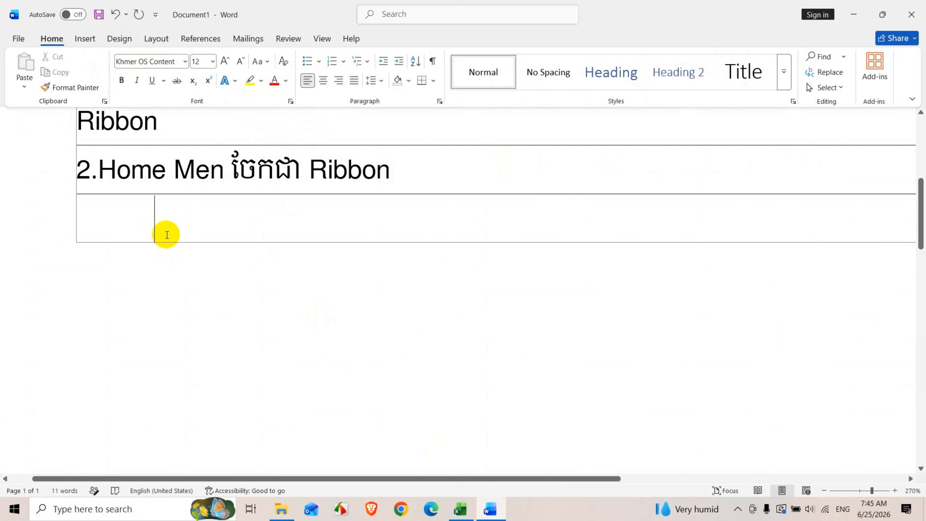
{"action": "key", "text": "BackSpace"}
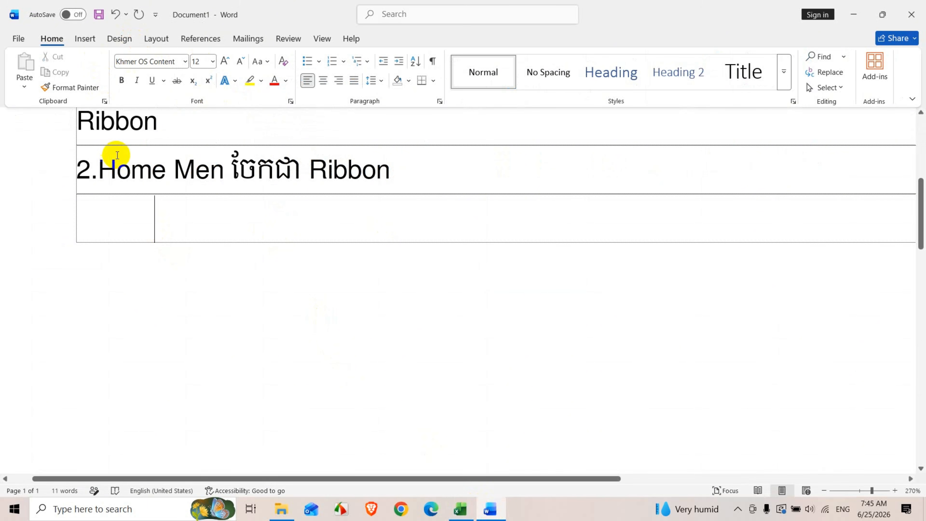
{"action": "left_click", "coordinate": [307, 61]}
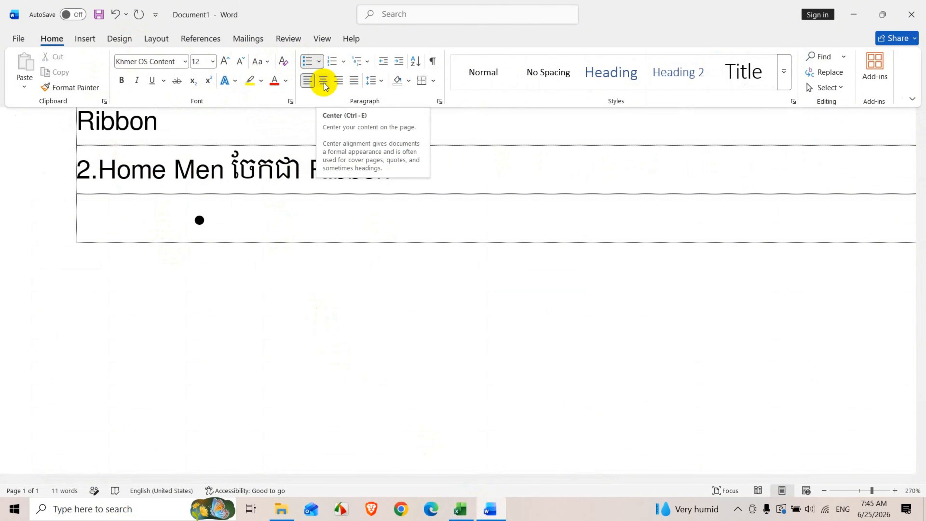
{"action": "type", "text": "Clib"}
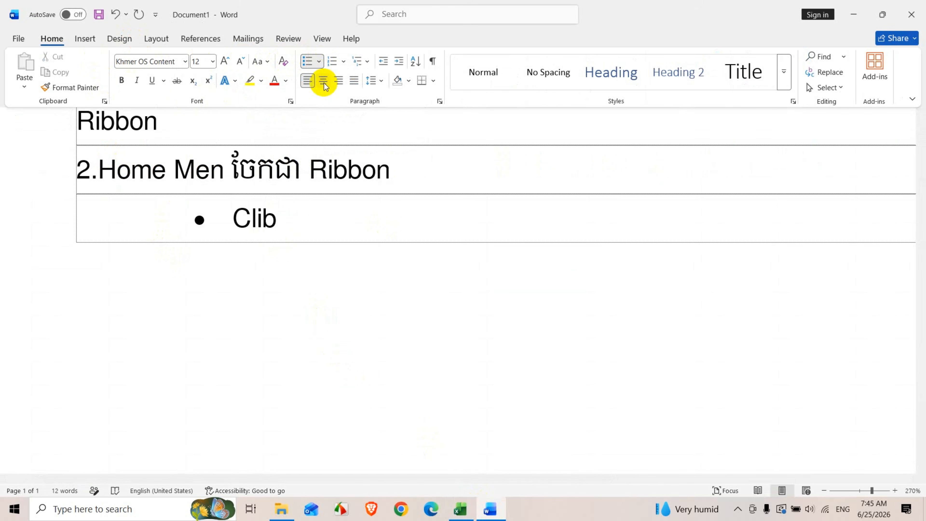
{"action": "key", "text": "BackSpace"}
{"action": "type", "text": "p"}
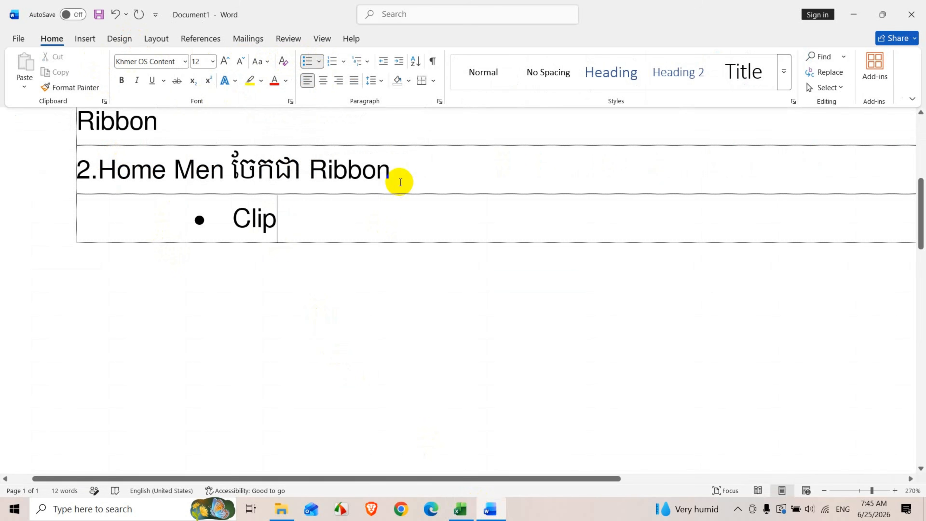
{"action": "type", "text": "board"}
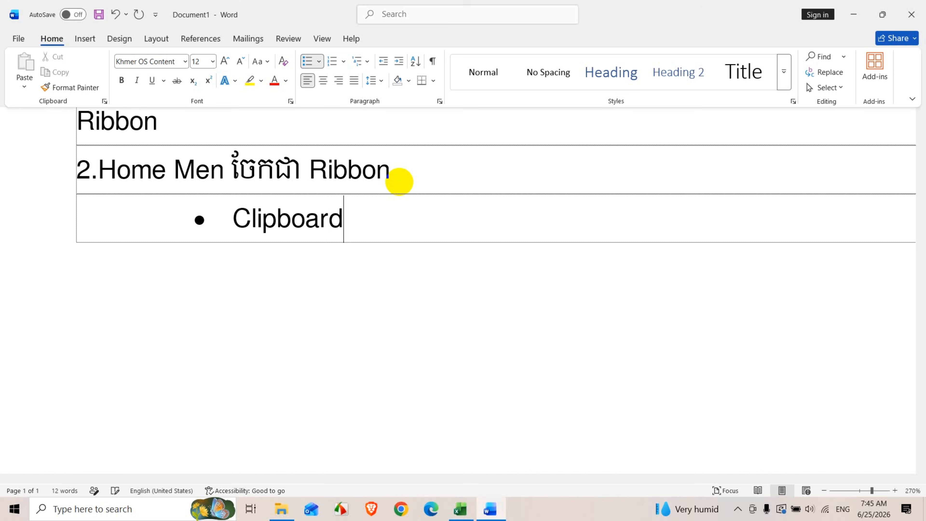
- Add a bulleted "Font Setting" row below the Clipboard row, followed by another empty bulleted row
{"action": "key", "text": "Tab"}
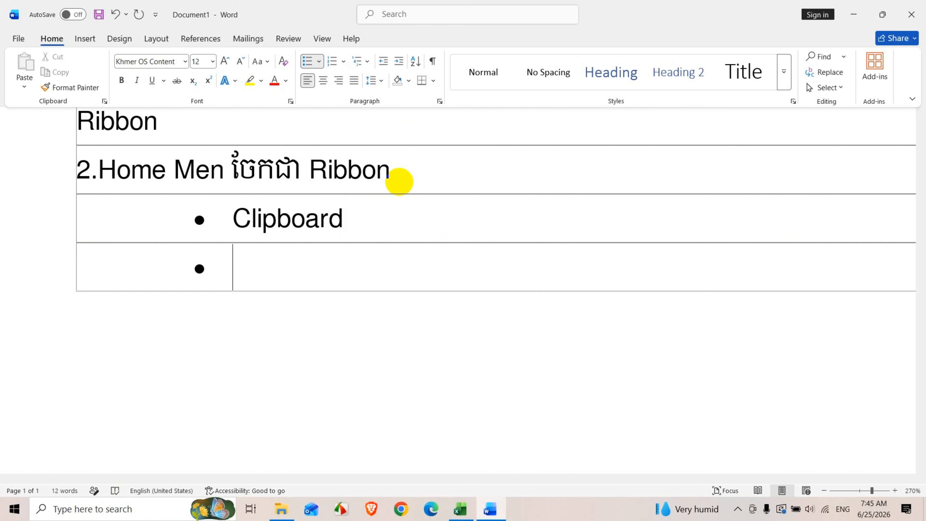
{"action": "type", "text": "Font"}
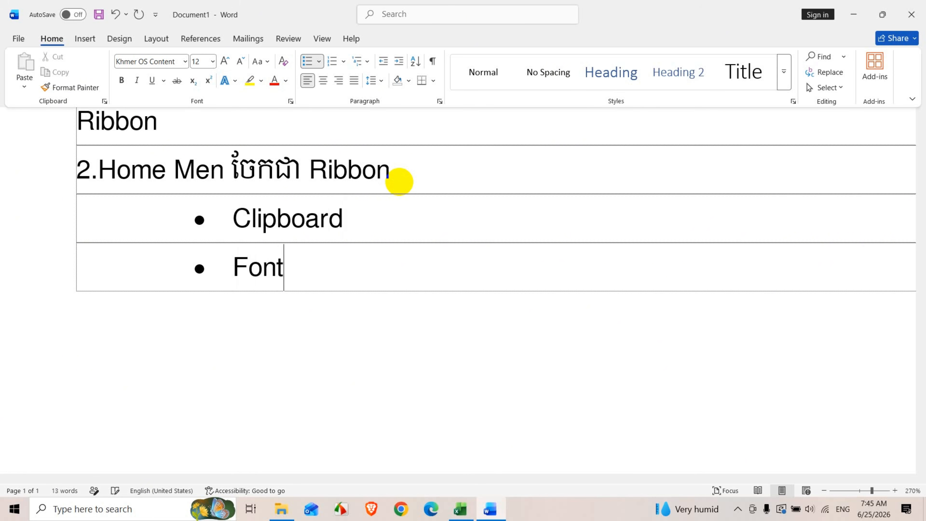
{"action": "type", "text": " Setting"}
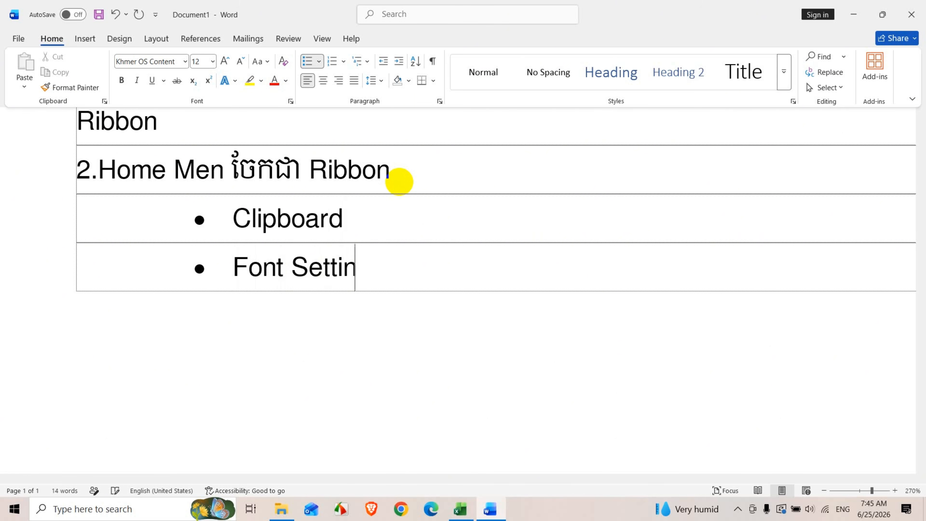
{"action": "key", "text": "Tab"}
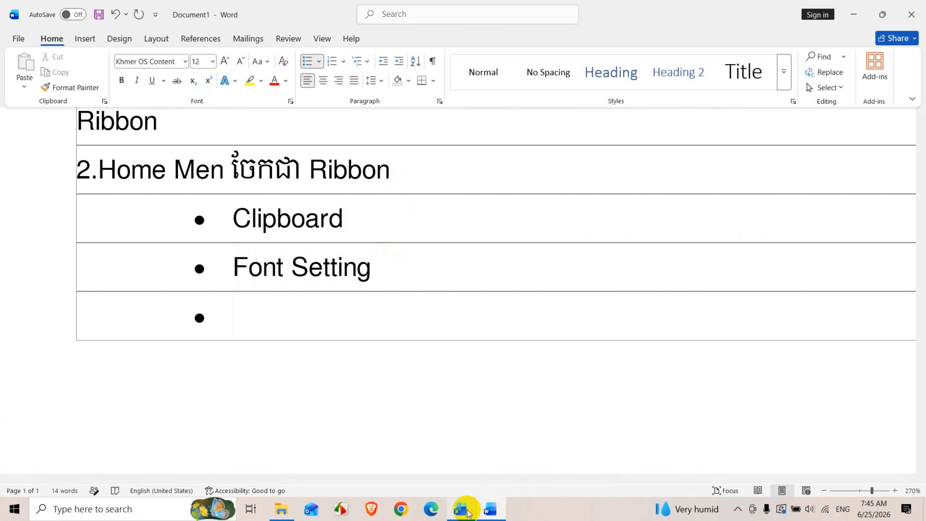
- Switch to the Excel workbook and examine the font, font size, underline, border, fill color and font color options
{"action": "left_click", "coordinate": [461, 508]}
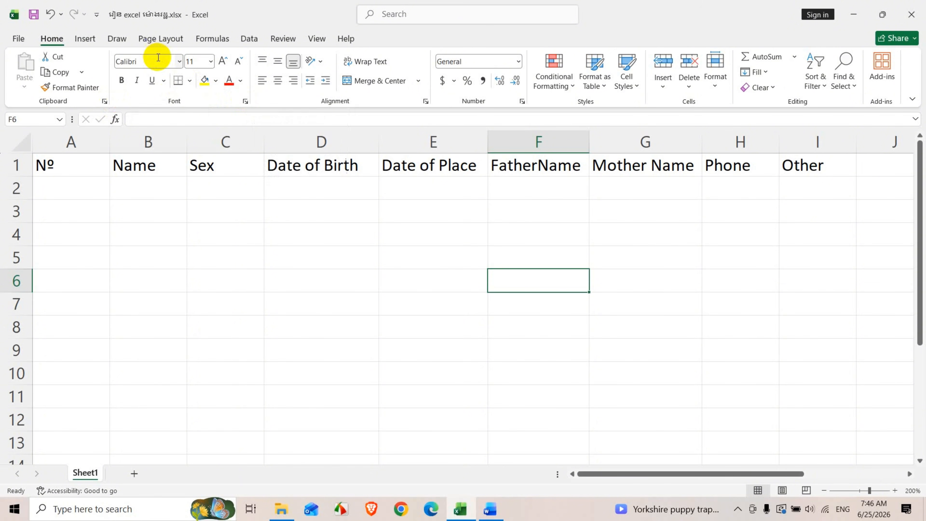
{"action": "left_click", "coordinate": [179, 61]}
{"action": "scroll", "coordinate": [165, 217], "scroll_direction": "down", "scroll_amount": 15}
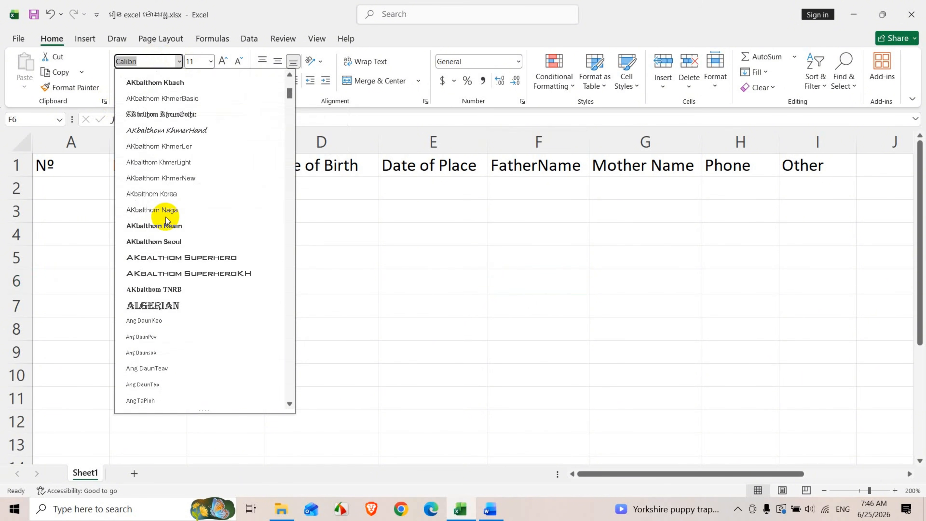
{"action": "scroll", "coordinate": [162, 214], "scroll_direction": "down", "scroll_amount": 10}
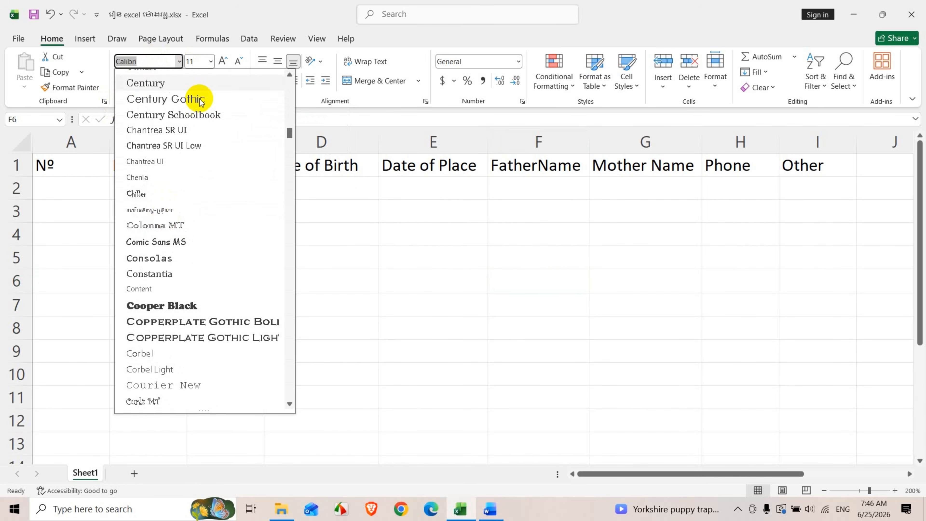
{"action": "left_click", "coordinate": [300, 13]}
{"action": "left_click", "coordinate": [210, 61]}
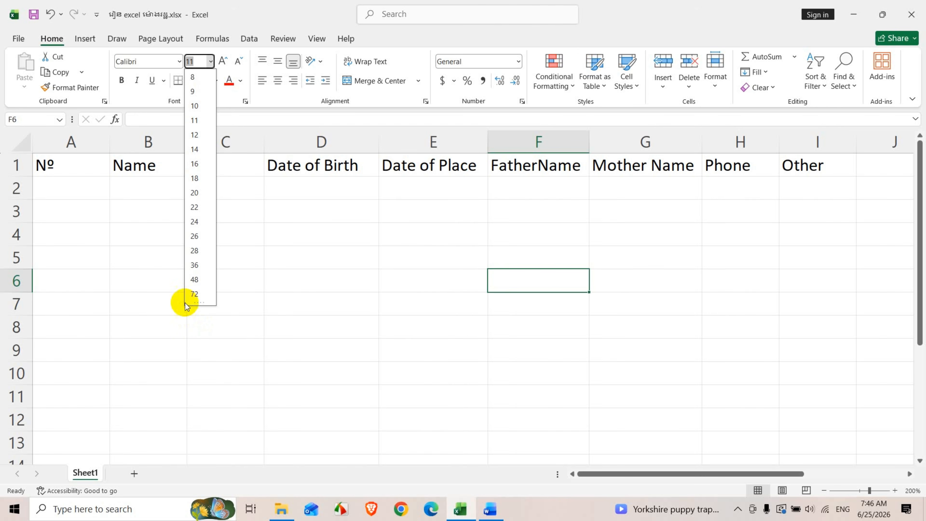
{"action": "left_click", "coordinate": [331, 16]}
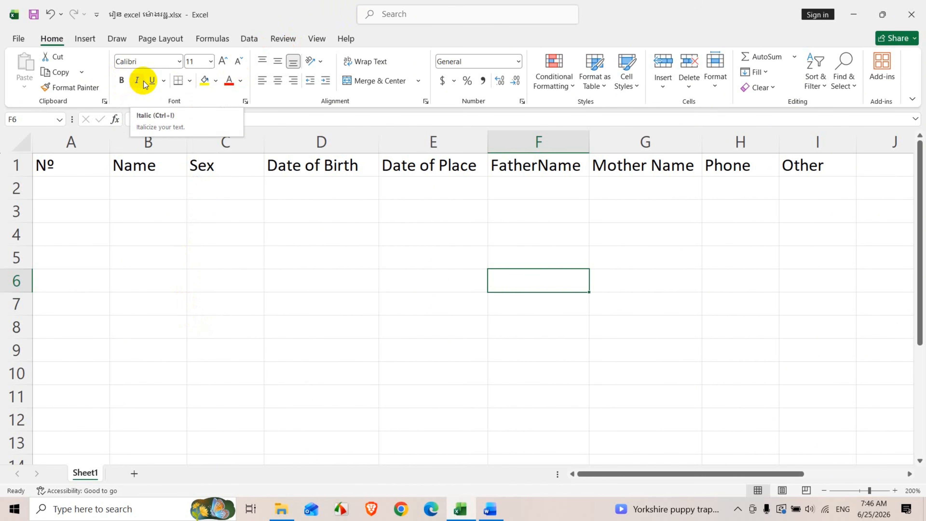
{"action": "left_click", "coordinate": [164, 81]}
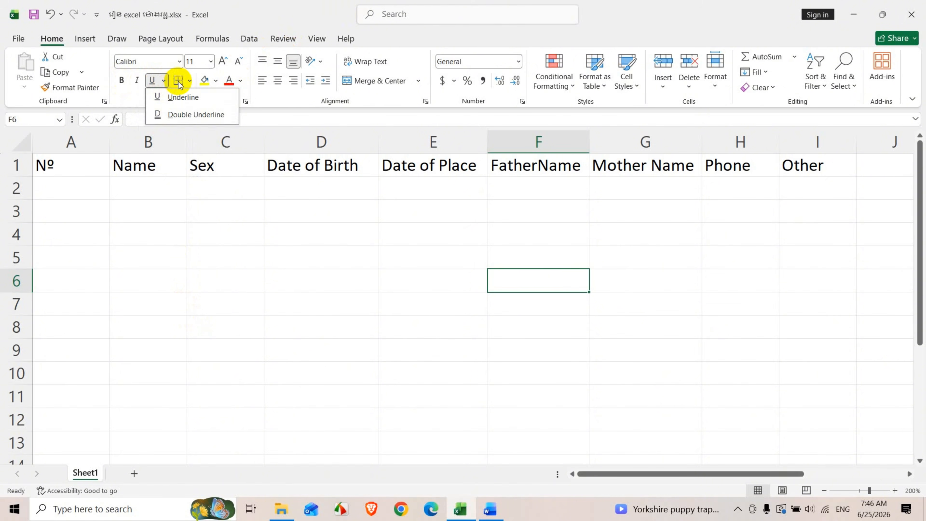
{"action": "left_click", "coordinate": [190, 82]}
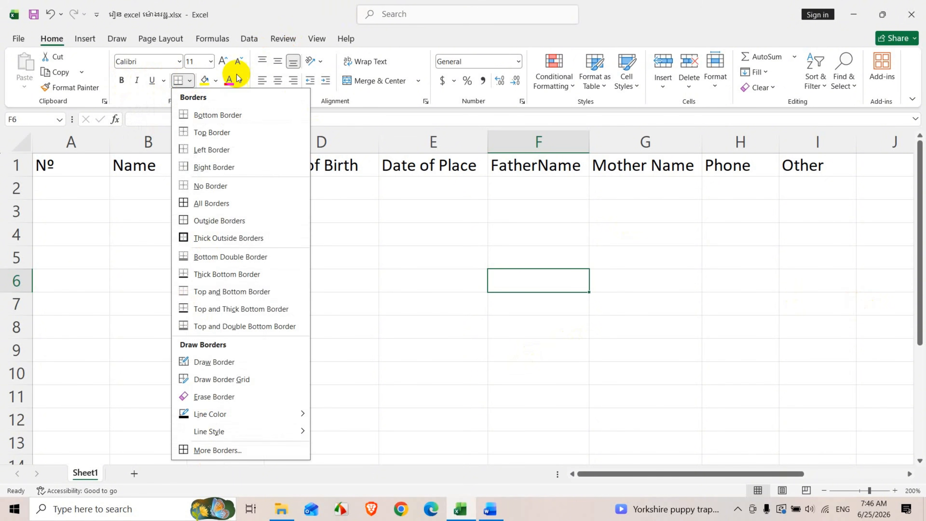
{"action": "left_click", "coordinate": [211, 82]}
{"action": "left_click", "coordinate": [216, 81]}
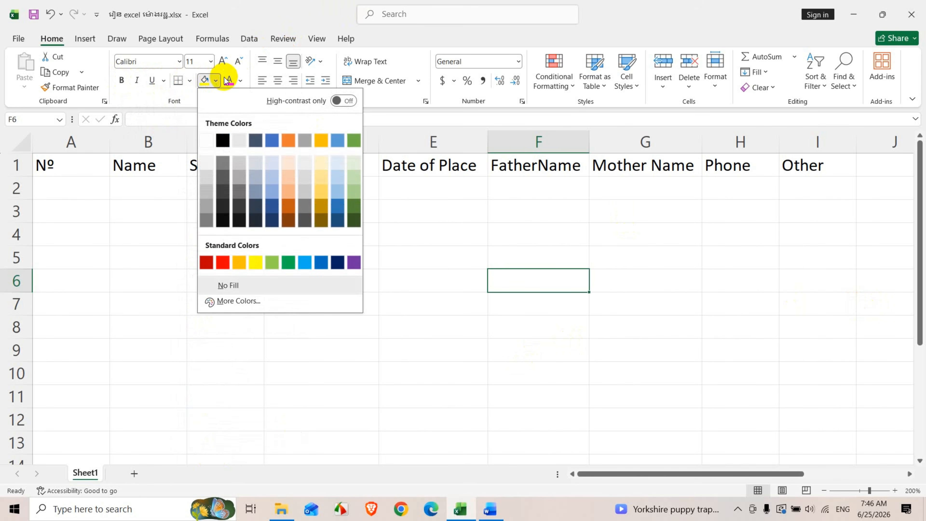
{"action": "left_click", "coordinate": [240, 82]}
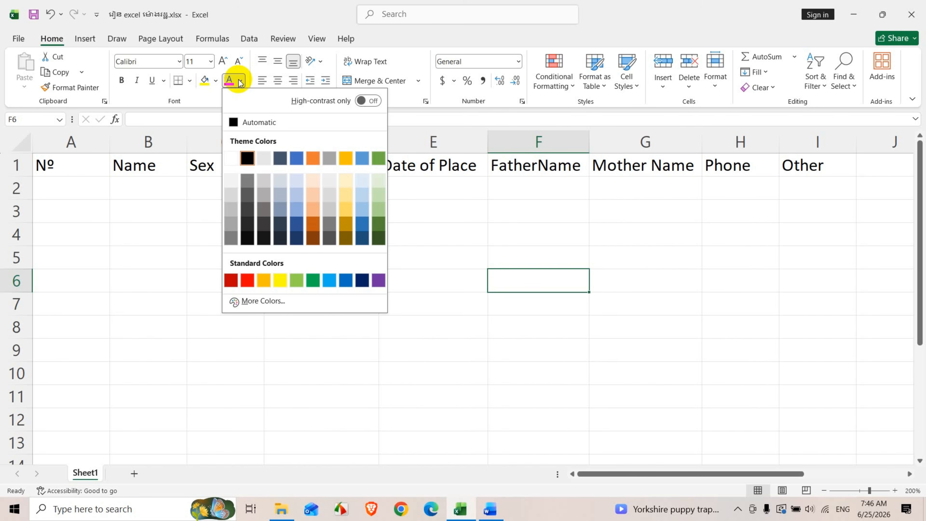
{"action": "left_click", "coordinate": [202, 98]}
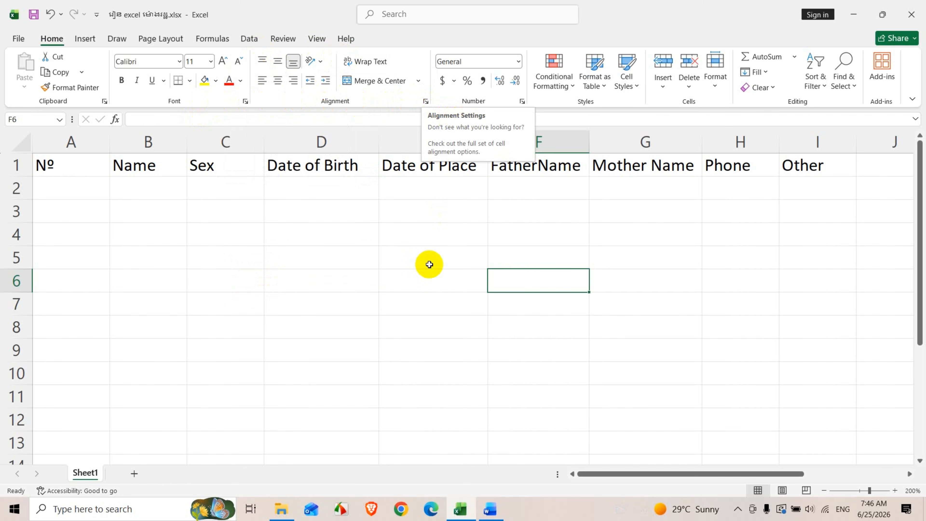
- Switch back to the Word notes and enter "Alignment Setting" in the empty bulleted row
{"action": "left_click", "coordinate": [491, 509]}
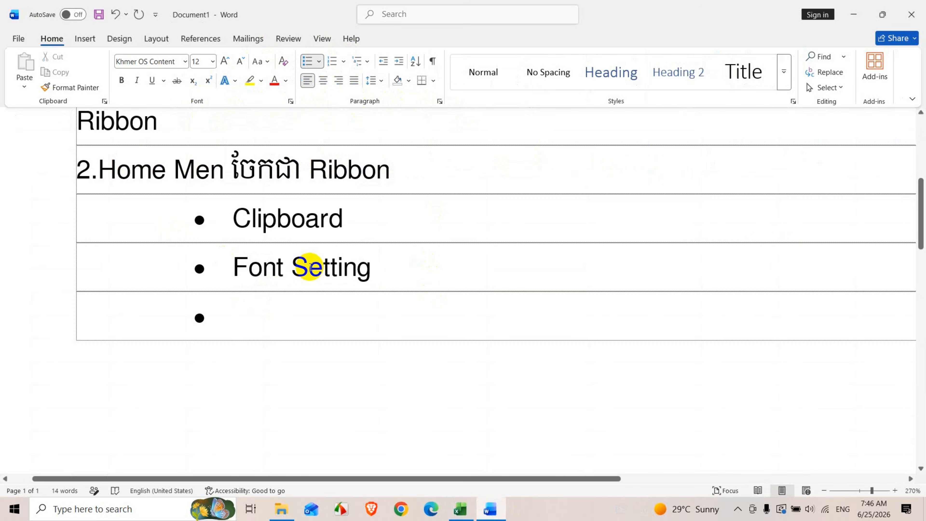
{"action": "type", "text": "Al"}
{"action": "type", "text": "ng"}
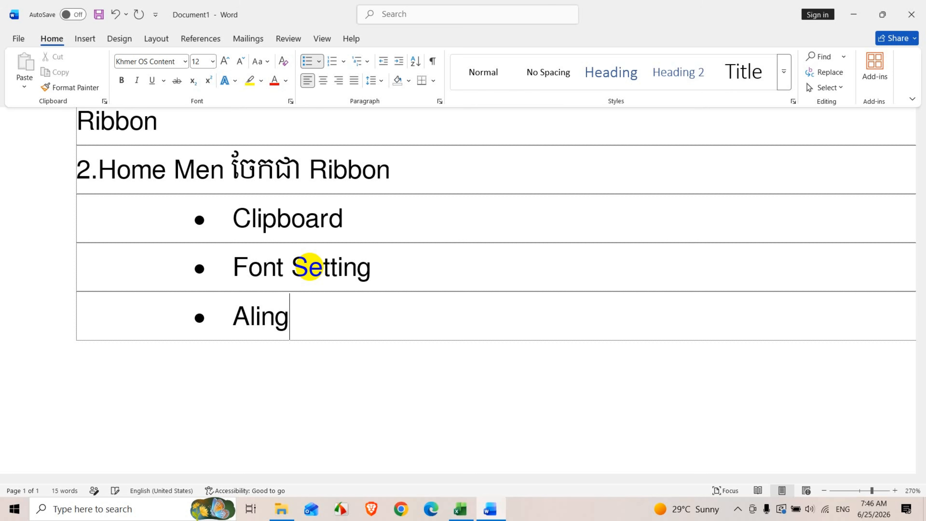
{"action": "key", "text": "BackSpace"}
{"action": "key", "text": "BackSpace"}
{"action": "type", "text": "gnmen"}
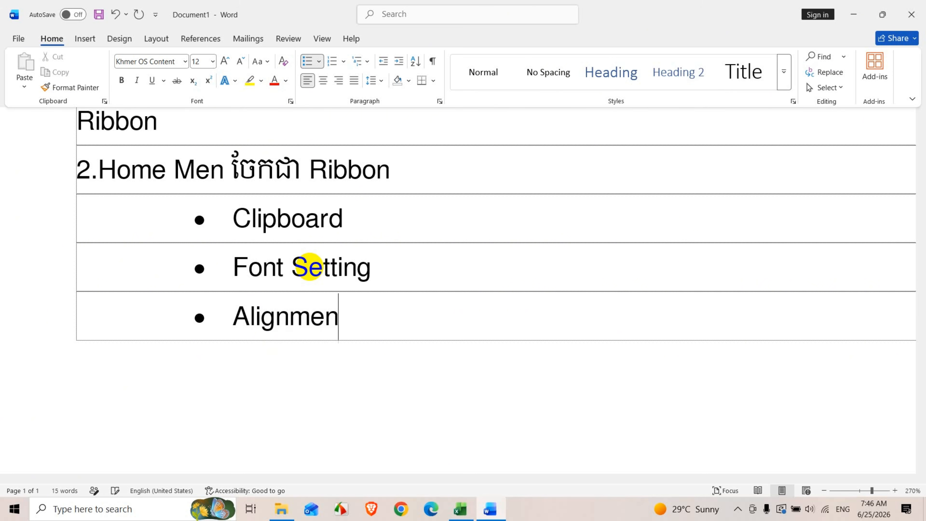
{"action": "type", "text": "t Set"}
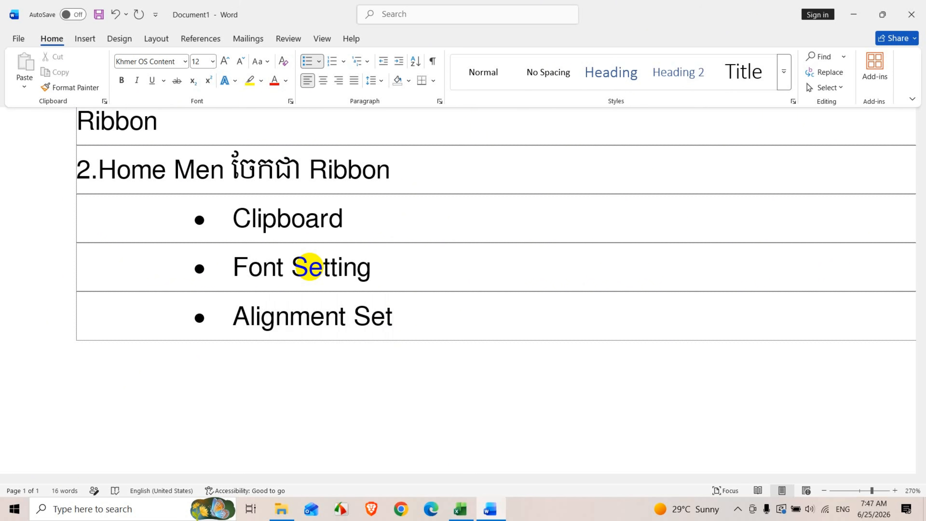
{"action": "type", "text": "ting"}
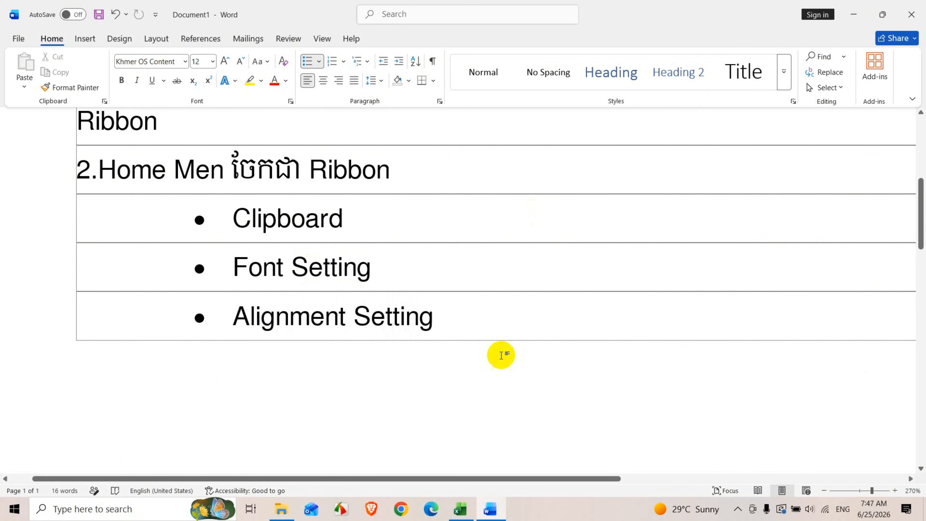
- Switch to the Excel workbook and set the font of the header cells A1:I1 to AKbalthom HighSchool-Frame
{"action": "left_click", "coordinate": [469, 509]}
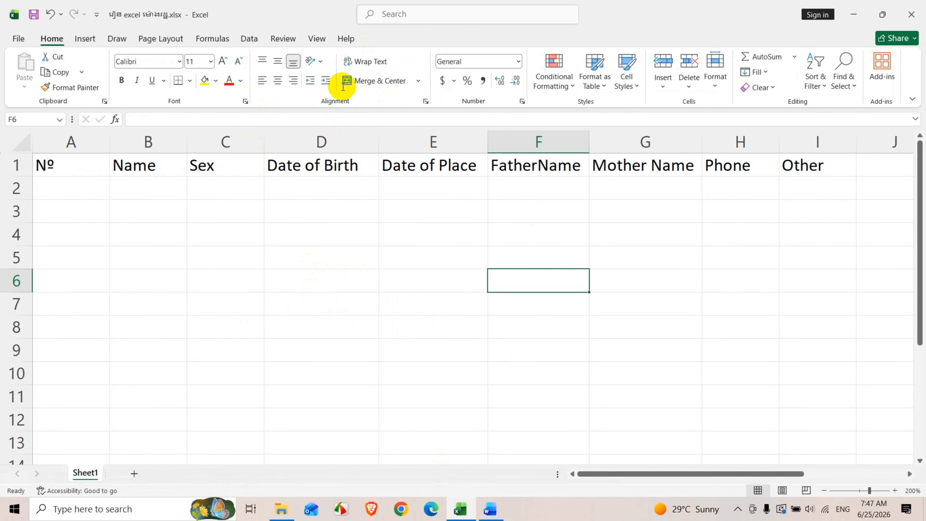
{"action": "left_click", "coordinate": [481, 241]}
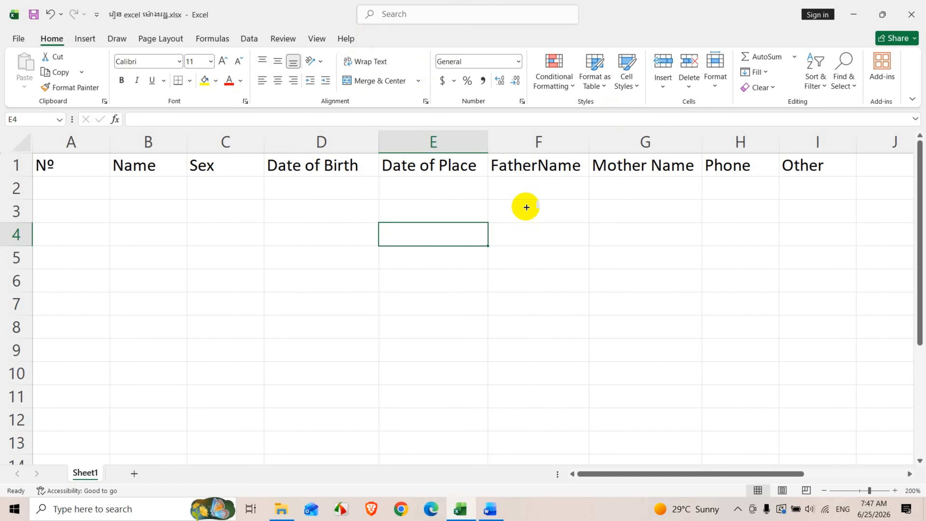
{"action": "left_click", "coordinate": [132, 204]}
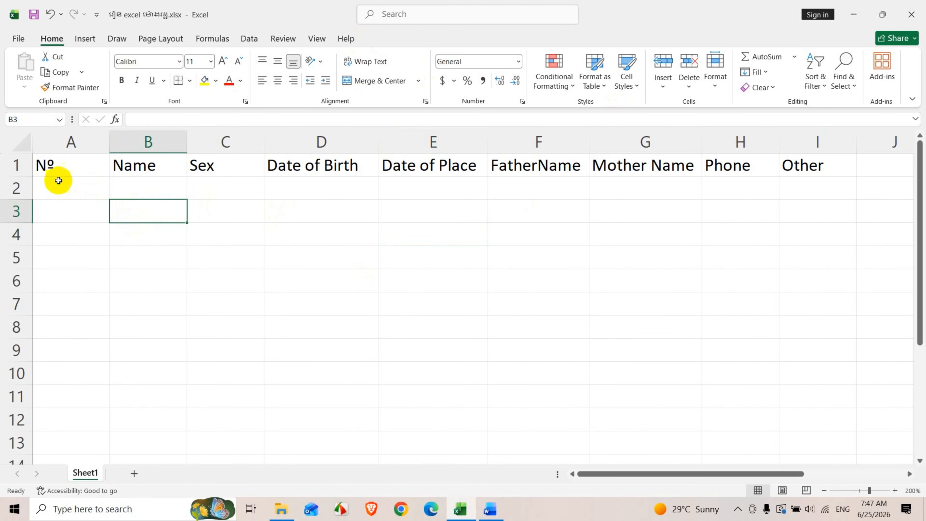
{"action": "left_click_drag", "start_coordinate": [43, 165], "coordinate": [807, 161]}
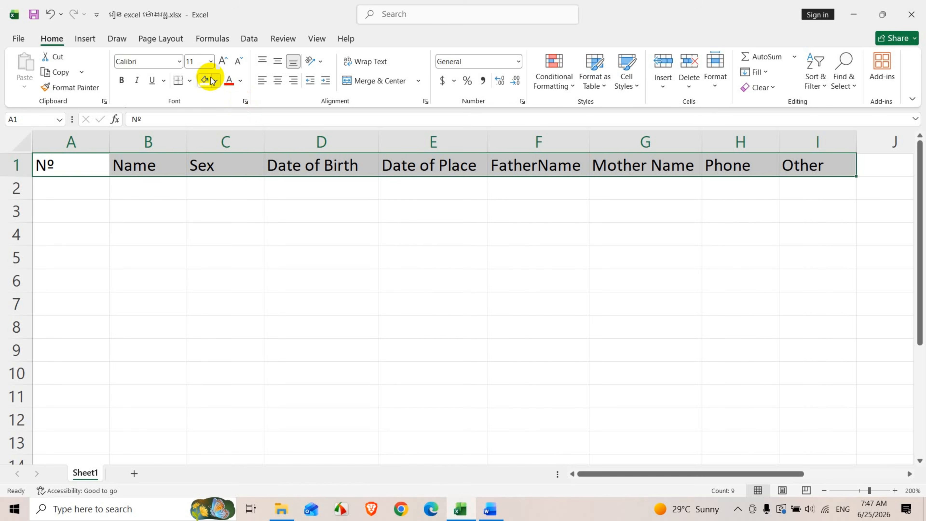
{"action": "left_click", "coordinate": [180, 61]}
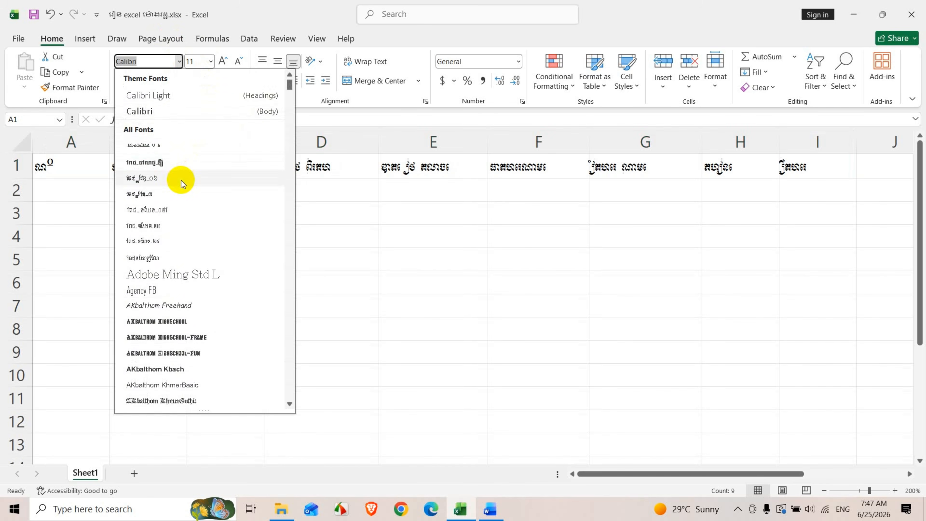
{"action": "scroll", "coordinate": [179, 194], "scroll_direction": "down", "scroll_amount": 5}
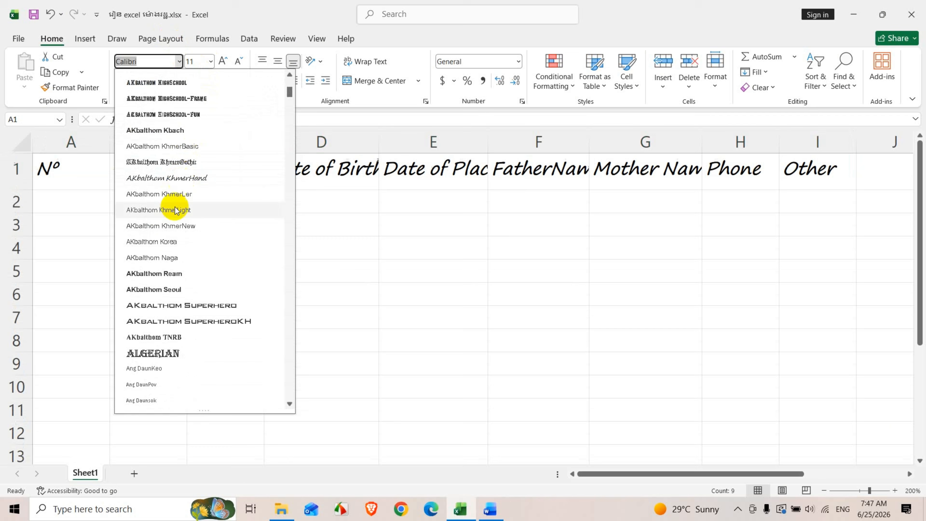
{"action": "left_click", "coordinate": [177, 97]}
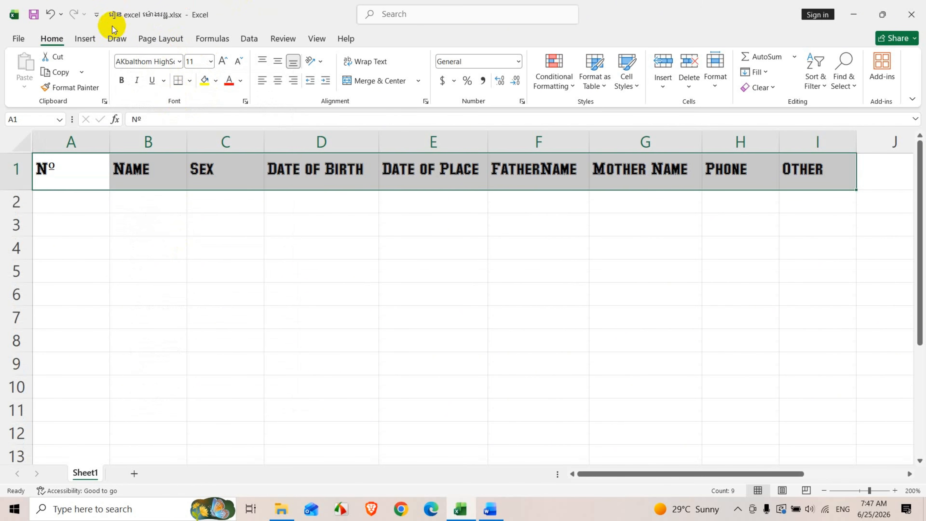
- Make the header row bold and center its text both vertically and horizontally
{"action": "left_click", "coordinate": [121, 81]}
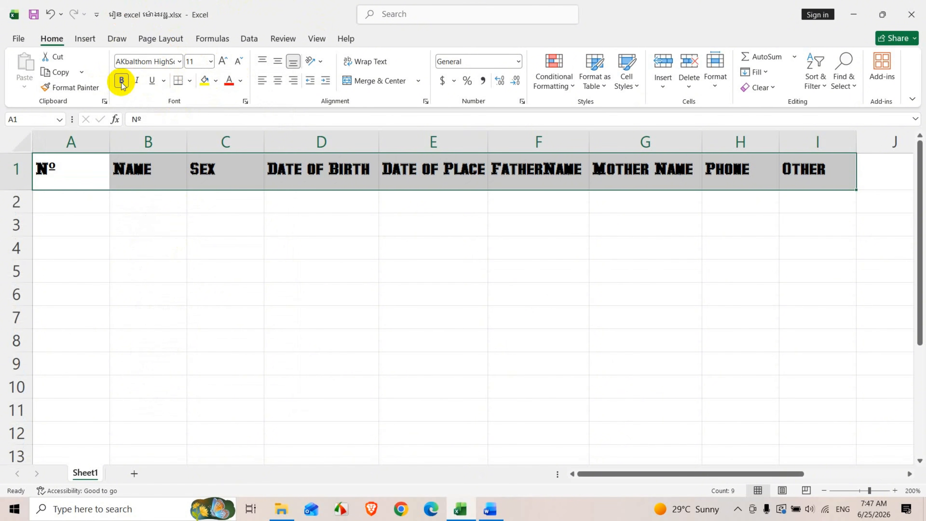
{"action": "left_click", "coordinate": [278, 61]}
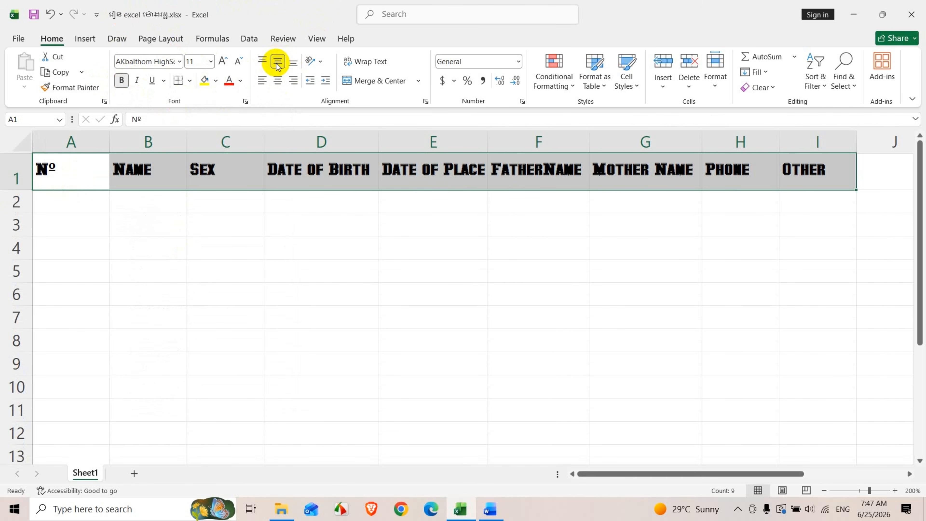
{"action": "left_click", "coordinate": [278, 81]}
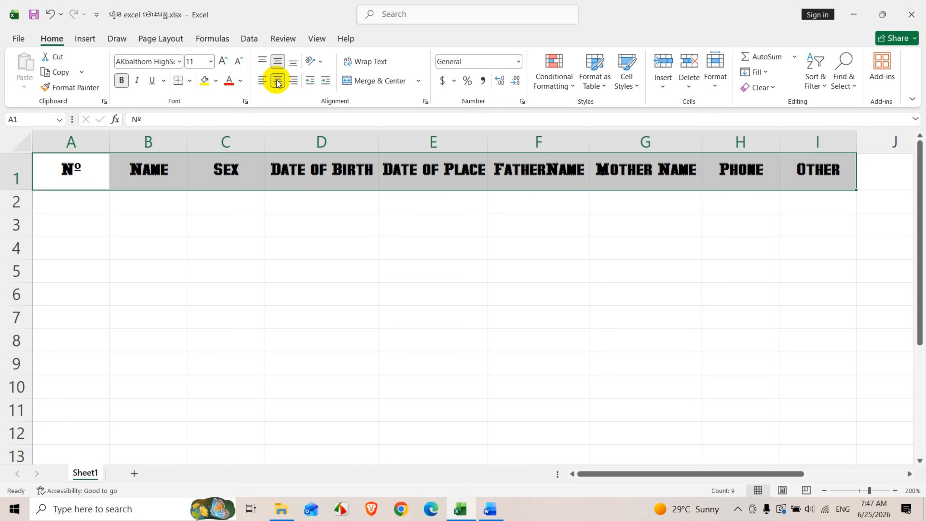
- Give the header cells a light orange fill and a dark blue font color
{"action": "left_click", "coordinate": [216, 81]}
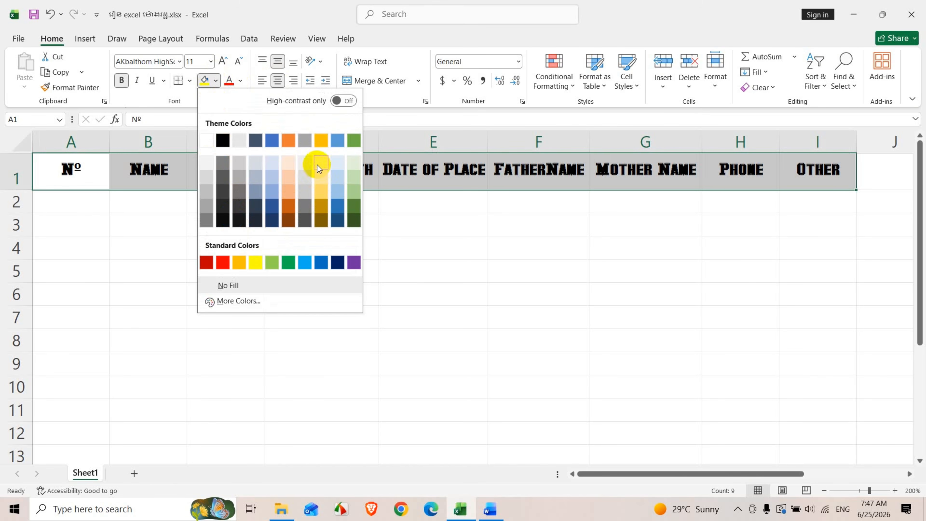
{"action": "left_click", "coordinate": [294, 176]}
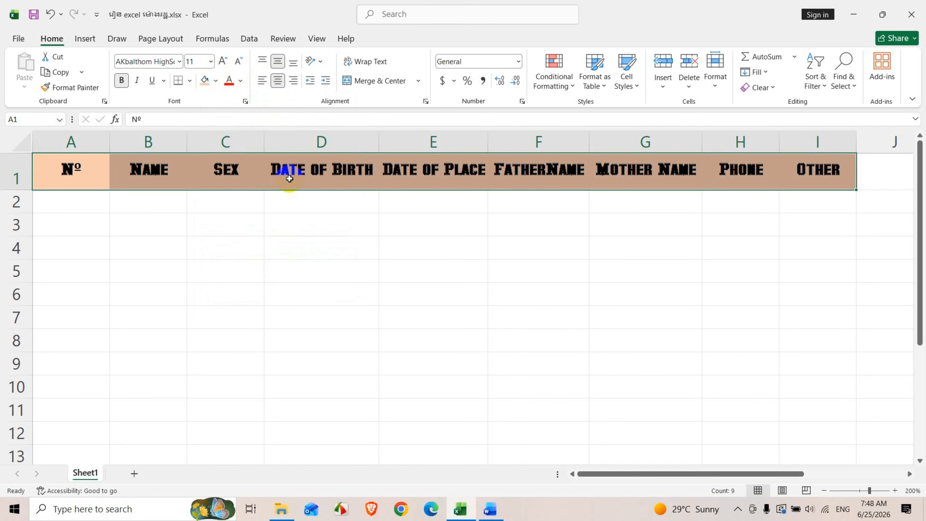
{"action": "left_click", "coordinate": [242, 82]}
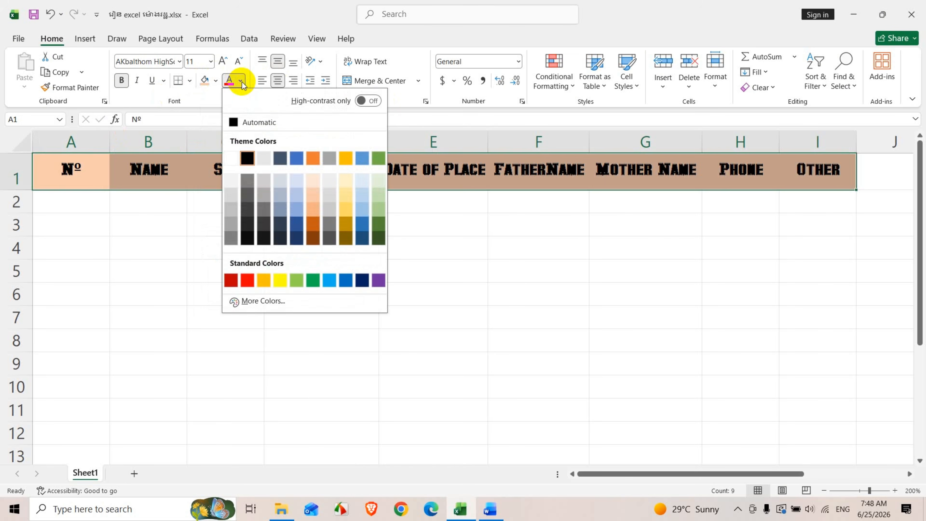
{"action": "left_click", "coordinate": [297, 240]}
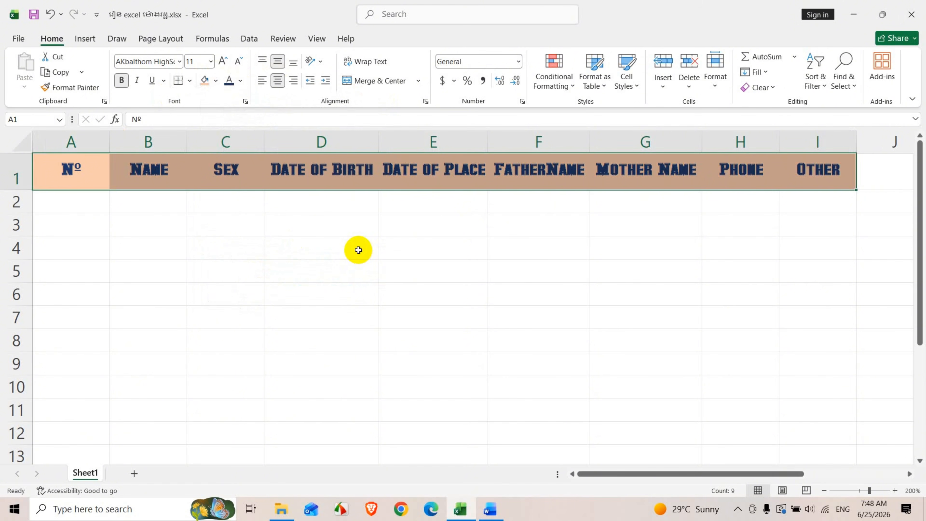
{"action": "left_click", "coordinate": [606, 311]}
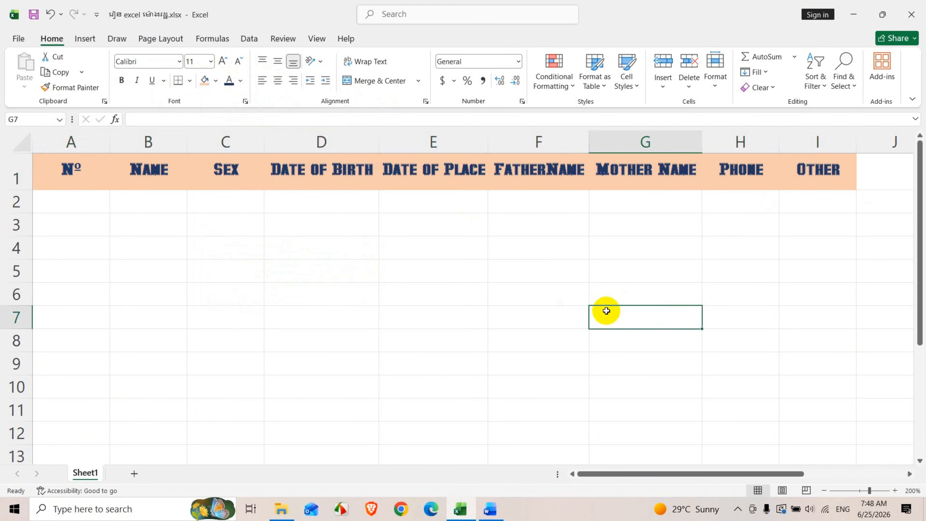
- Enter 1 in A2 and 2 in A3 under the Nº header
{"action": "left_click", "coordinate": [77, 201]}
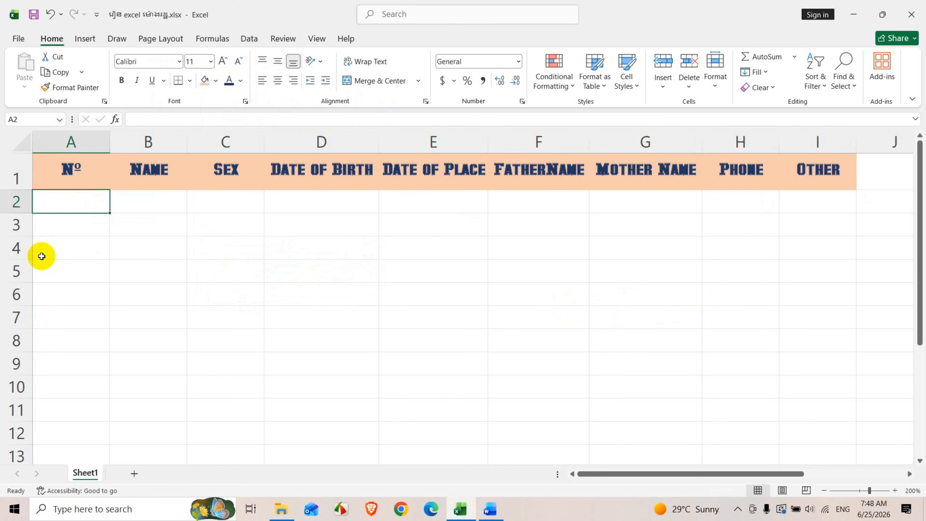
{"action": "left_click", "coordinate": [354, 337]}
{"action": "left_click", "coordinate": [83, 205]}
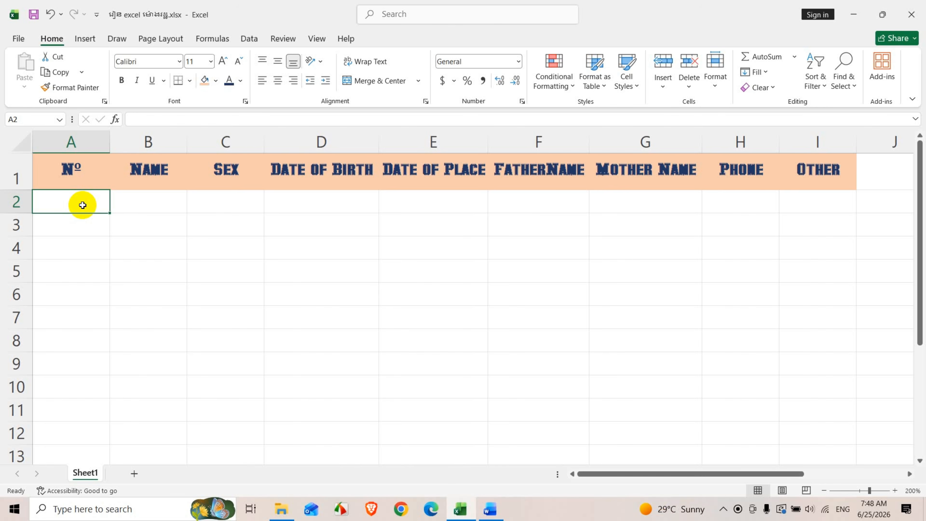
{"action": "type", "text": "1"}
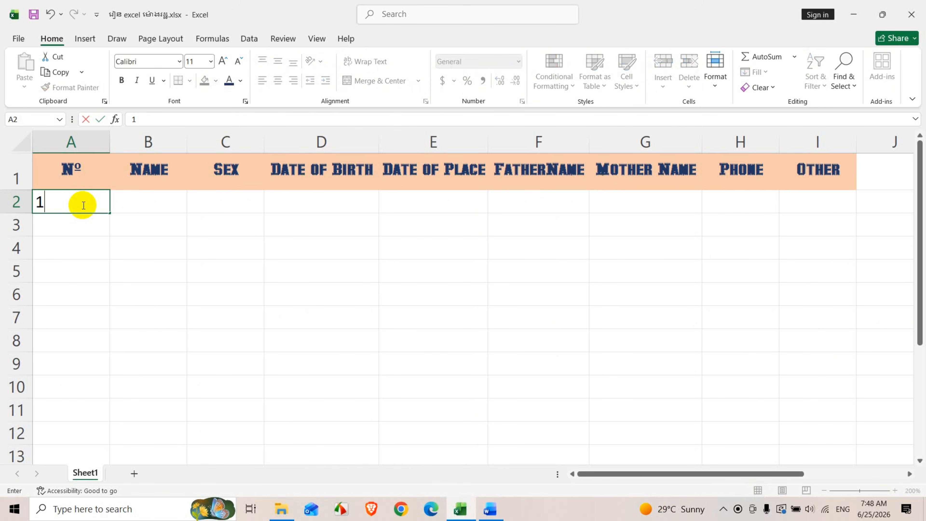
{"action": "key", "text": "Return"}
{"action": "type", "text": "3"}
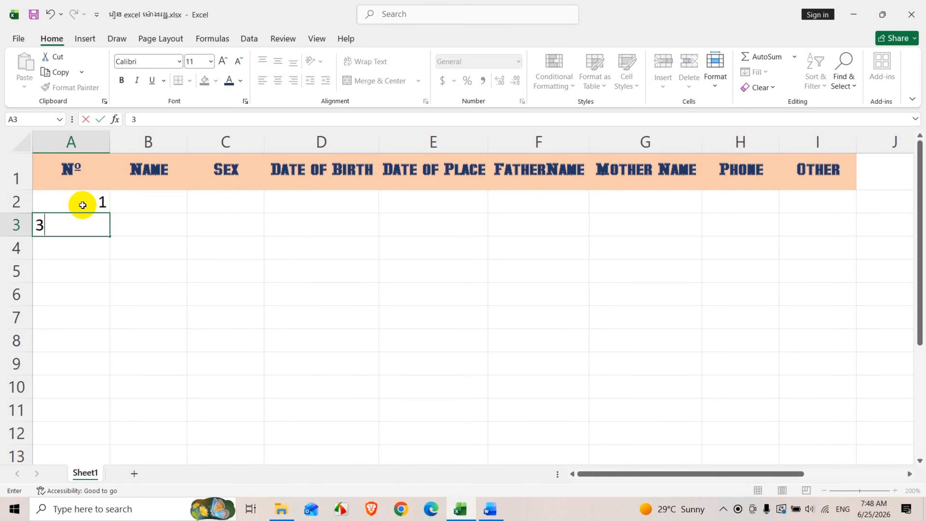
{"action": "key", "text": "BackSpace"}
{"action": "key", "text": "Return"}
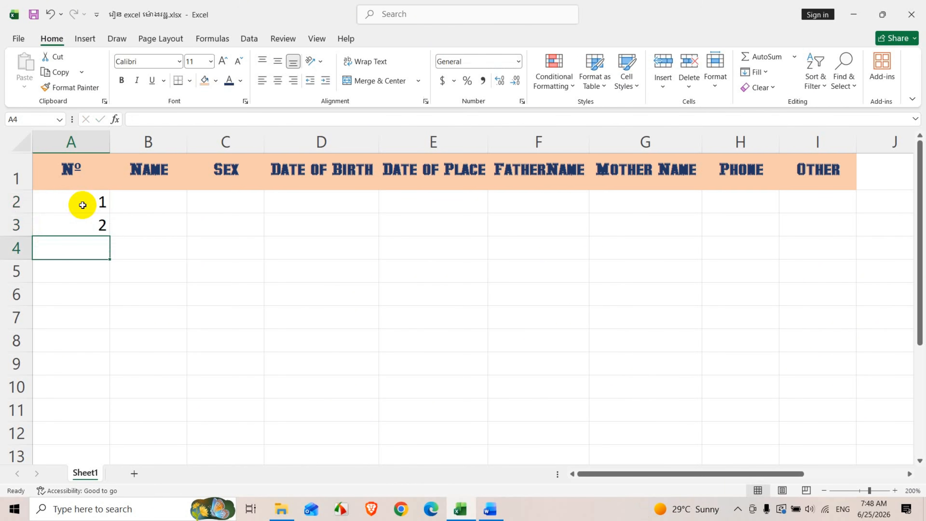
- Extend the number series from A2:A3 down the Nº column to 11 in A12
{"action": "left_click", "coordinate": [401, 284]}
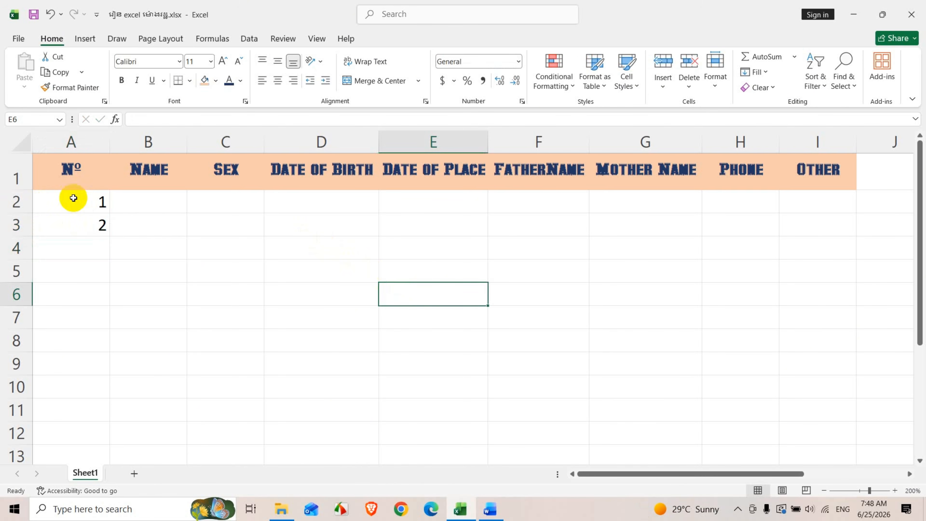
{"action": "left_click_drag", "start_coordinate": [73, 196], "coordinate": [68, 216]}
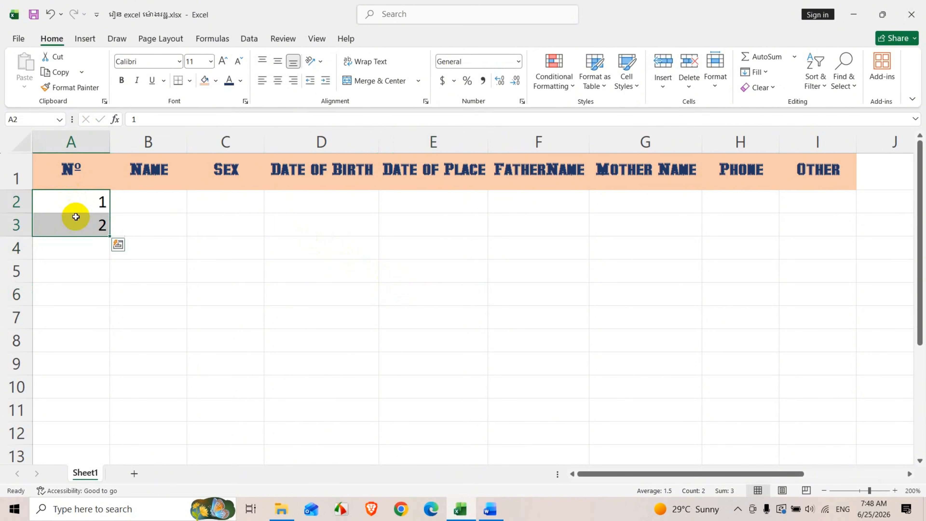
{"action": "left_click", "coordinate": [230, 231]}
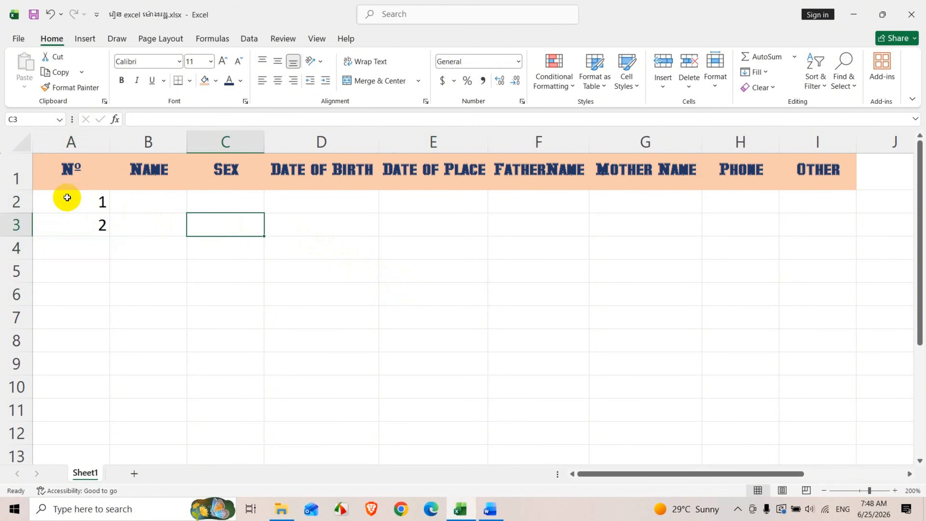
{"action": "left_click_drag", "start_coordinate": [67, 198], "coordinate": [66, 222]}
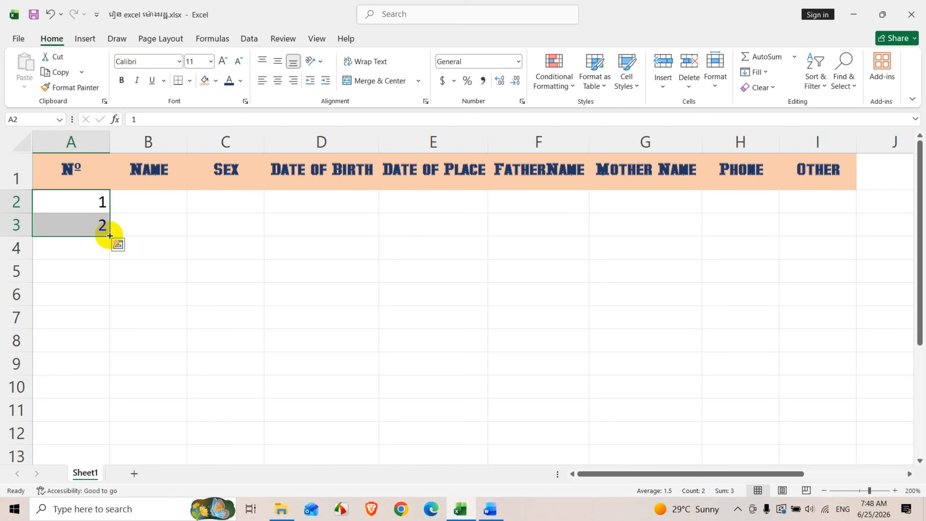
{"action": "left_click_drag", "start_coordinate": [109, 236], "coordinate": [102, 436]}
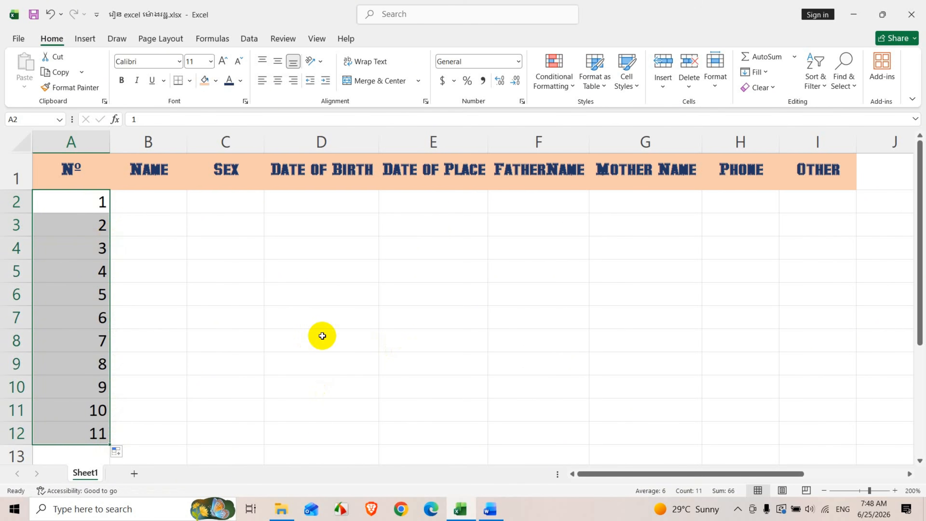
- Center the numbers in A2:A12 vertically and horizontally
{"action": "left_click", "coordinate": [278, 61]}
{"action": "left_click", "coordinate": [278, 80]}
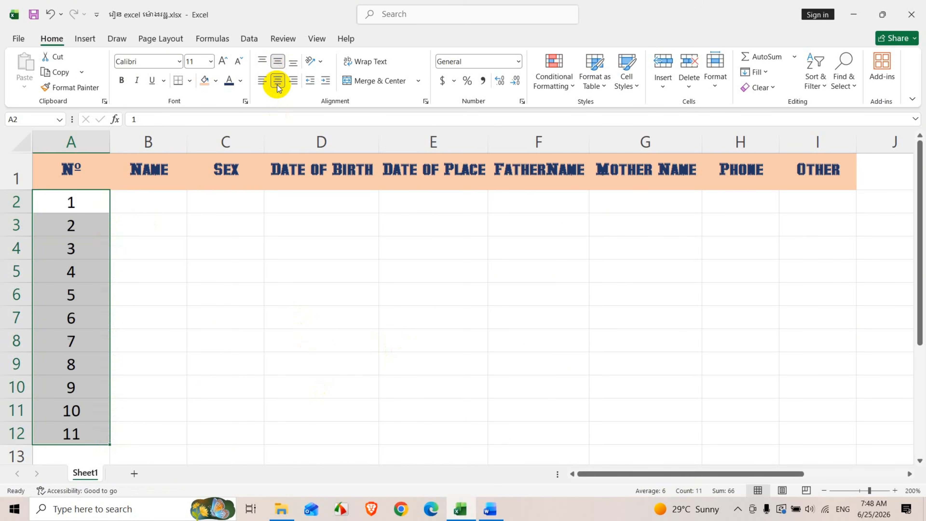
{"action": "left_click", "coordinate": [268, 224]}
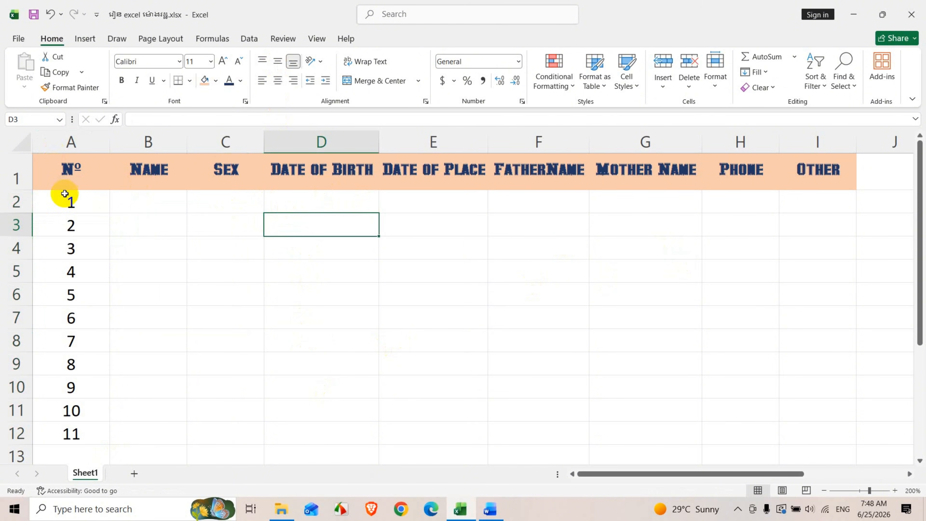
- Clear any borders from the table range A1:I12 and apply All Borders to it
{"action": "left_click_drag", "start_coordinate": [52, 171], "coordinate": [821, 434]}
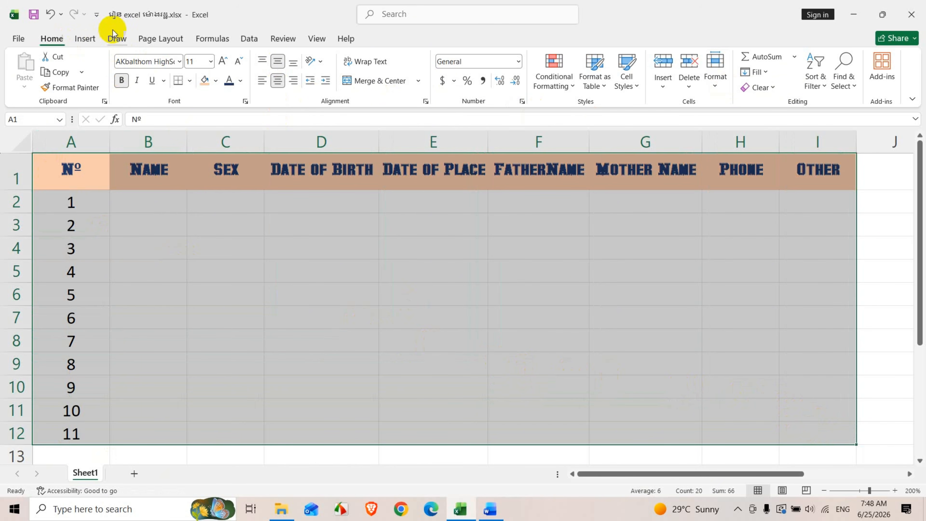
{"action": "left_click", "coordinate": [191, 81]}
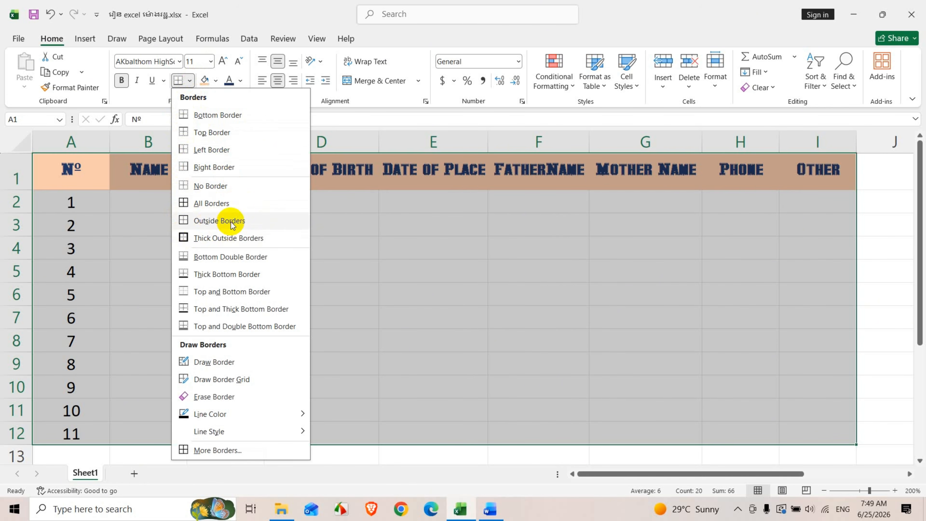
{"action": "left_click", "coordinate": [210, 185]}
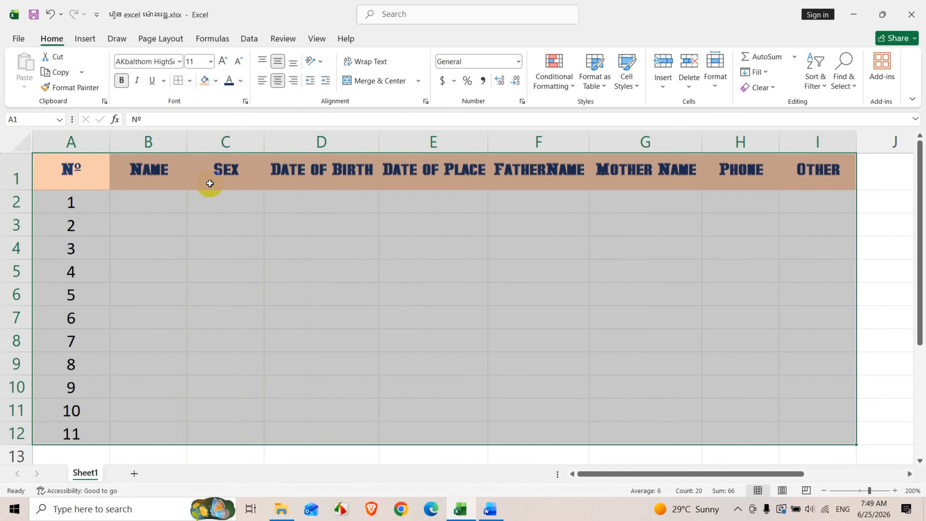
{"action": "left_click", "coordinate": [189, 80]}
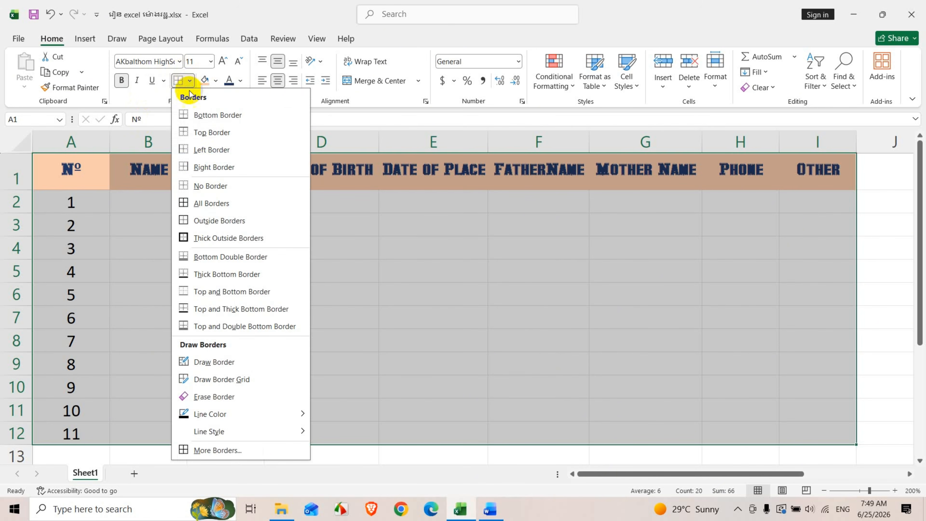
{"action": "left_click", "coordinate": [185, 203]}
{"action": "left_click", "coordinate": [500, 277]}
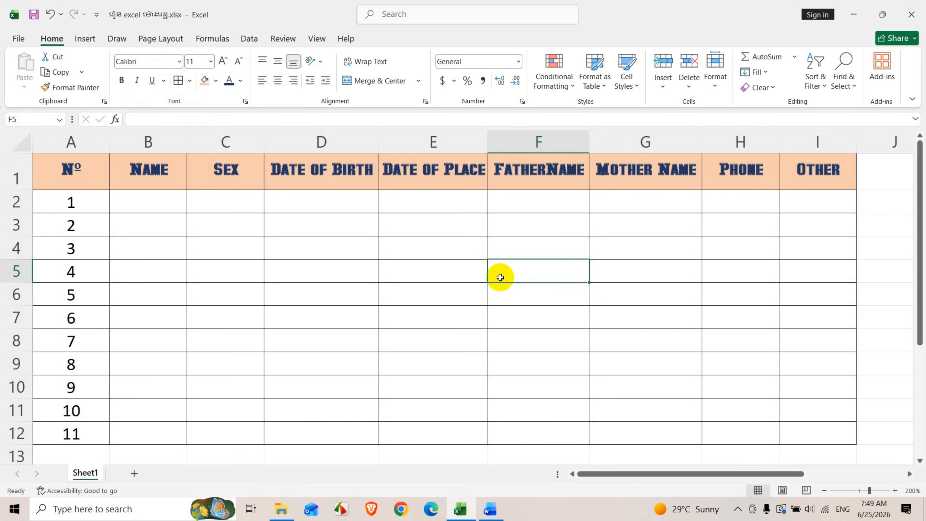